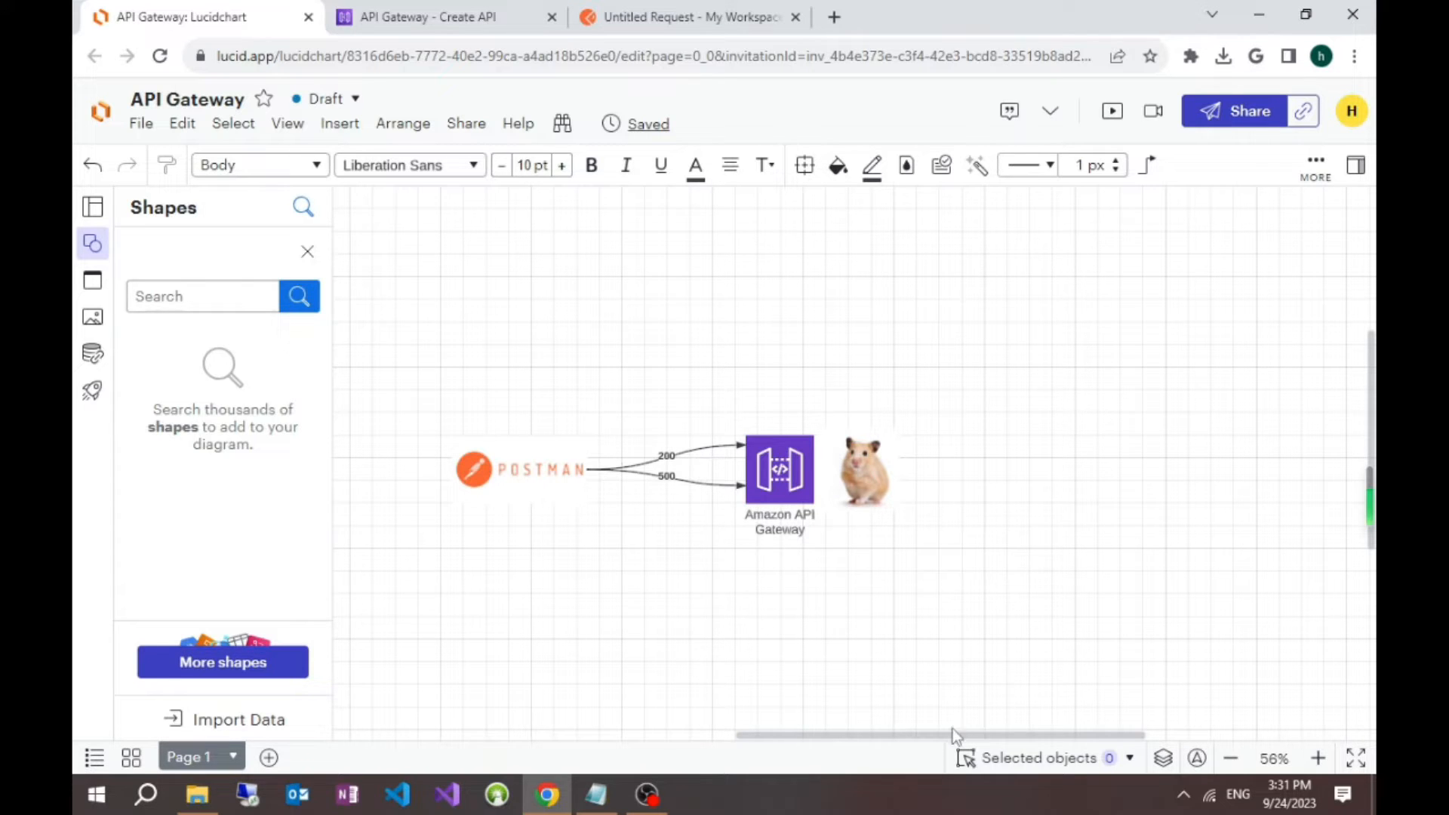
Step: Switch to the AWS API Gateway console and start building a public REST API
{"action": "left_click_drag", "start_coordinate": [945, 736], "coordinate": [898, 736]}
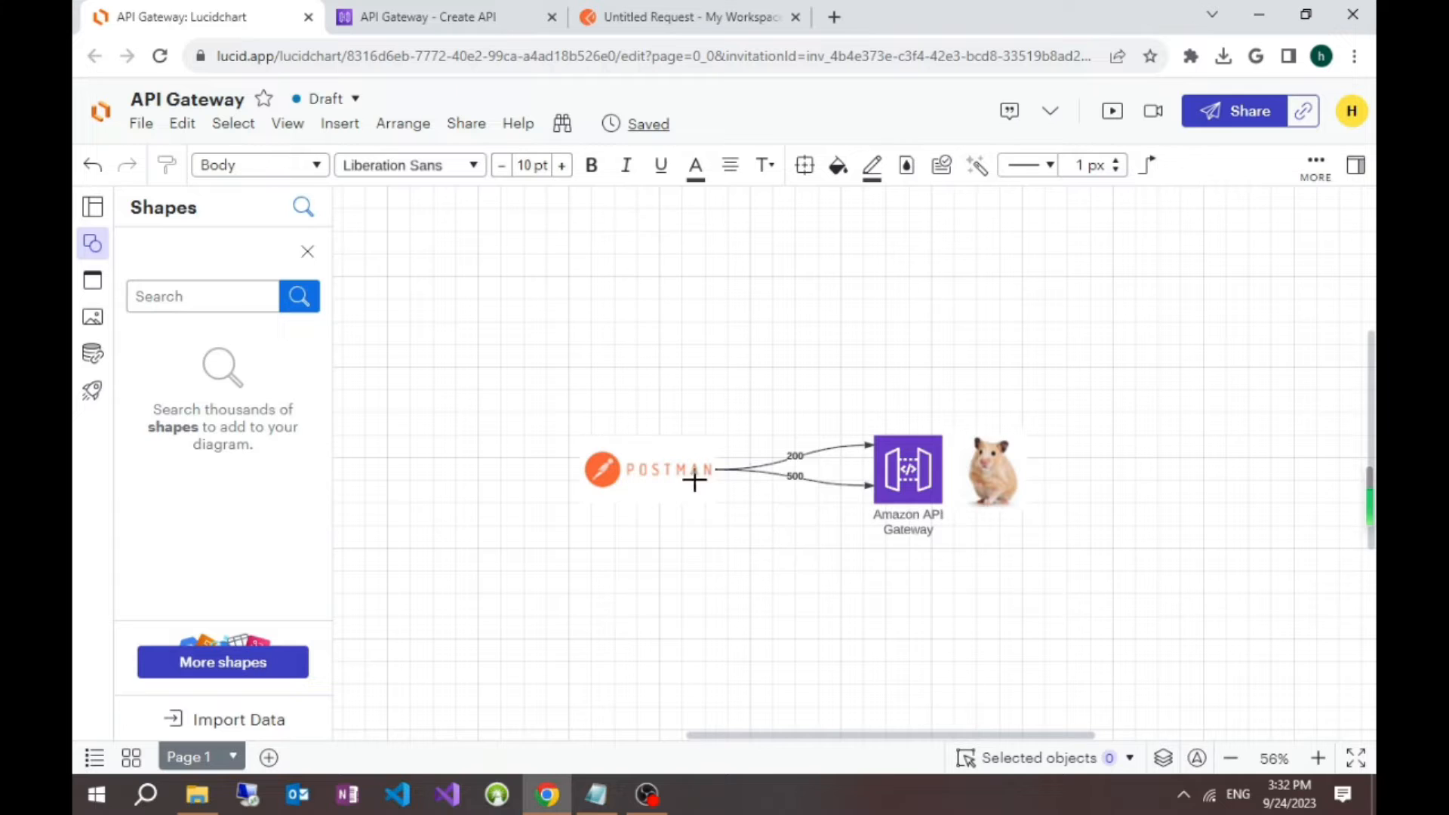
{"action": "left_click", "coordinate": [426, 10]}
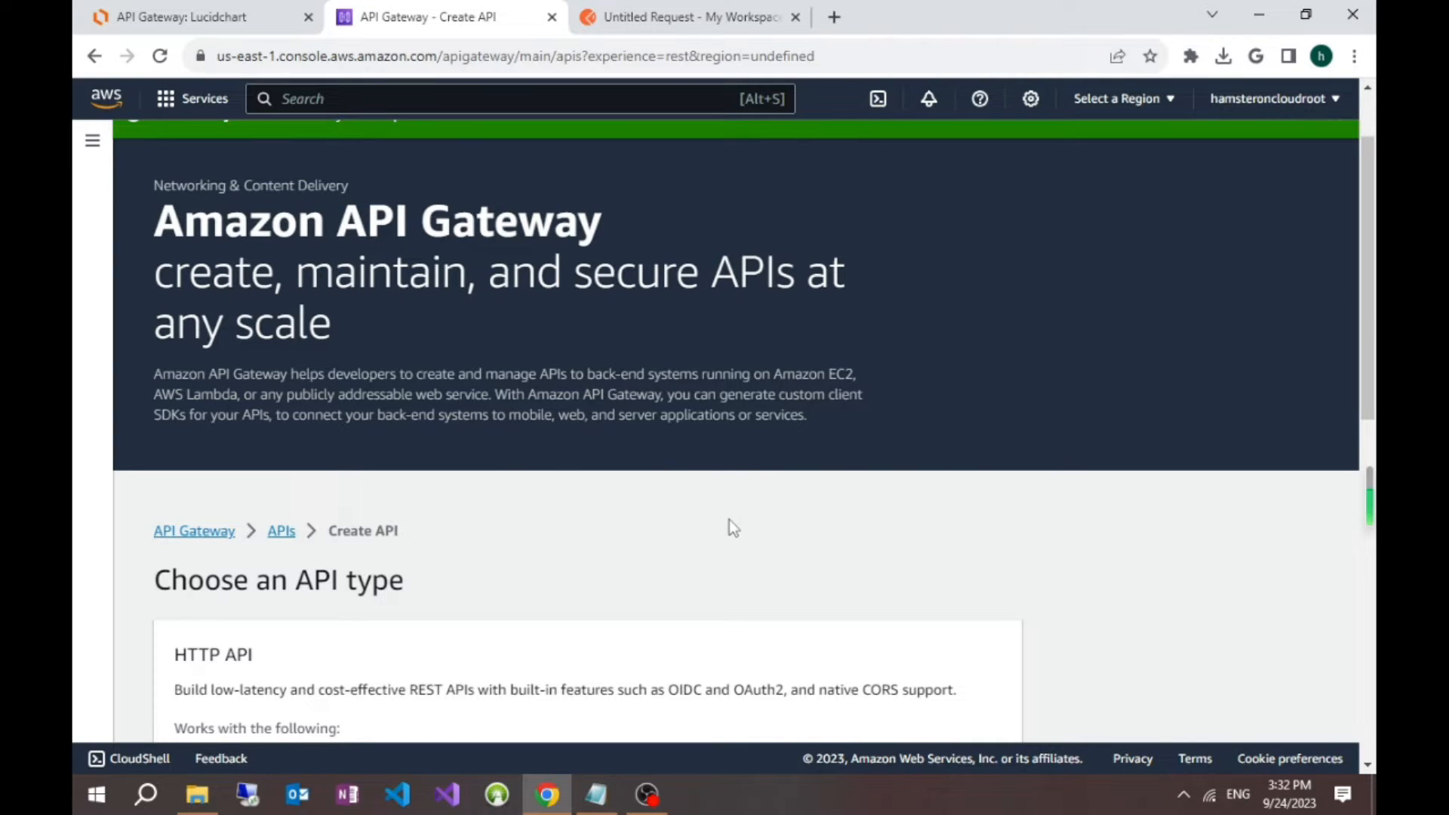
{"action": "scroll", "coordinate": [695, 536], "scroll_direction": "down", "scroll_amount": 5}
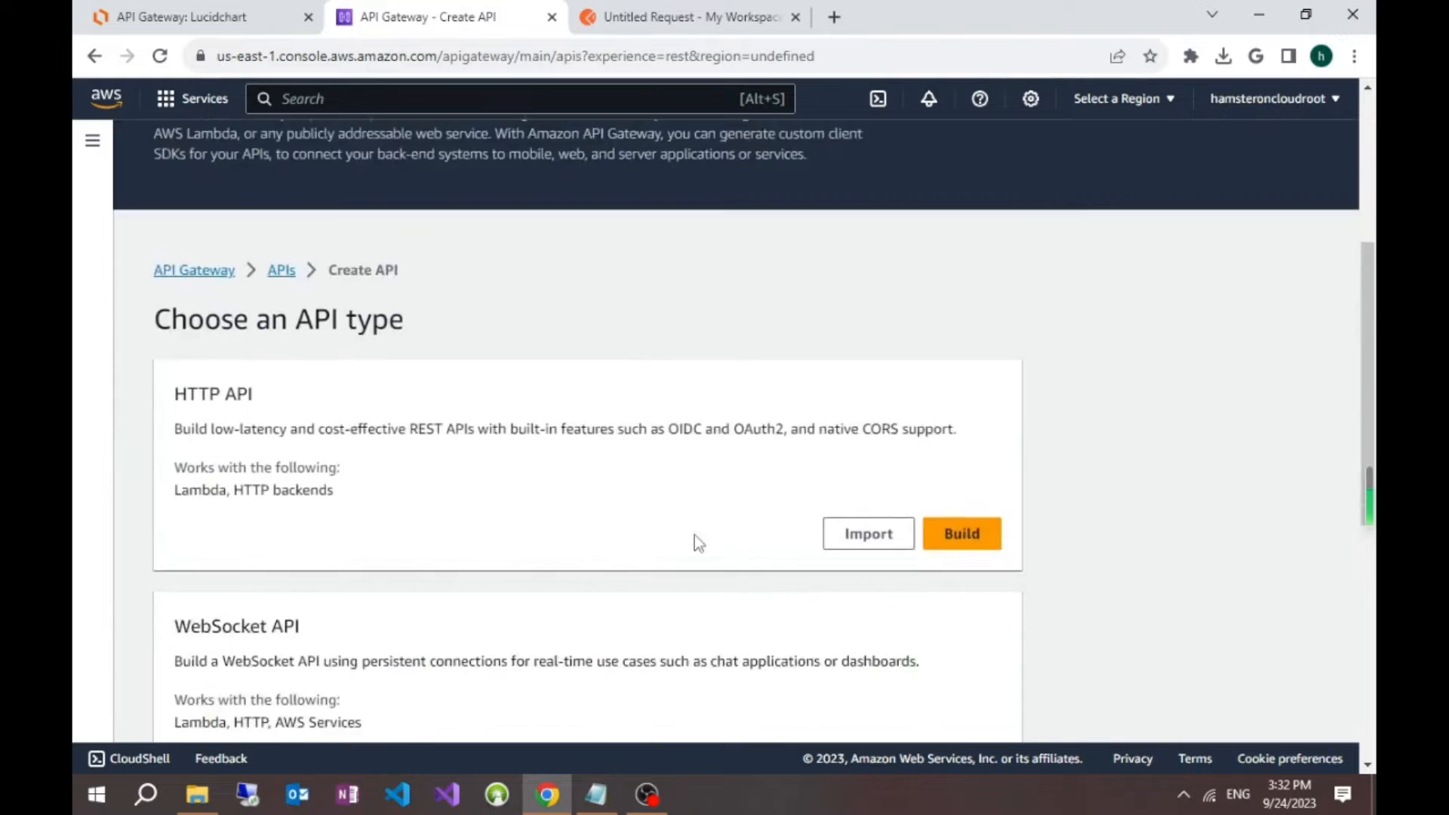
{"action": "scroll", "coordinate": [695, 538], "scroll_direction": "down", "scroll_amount": 3}
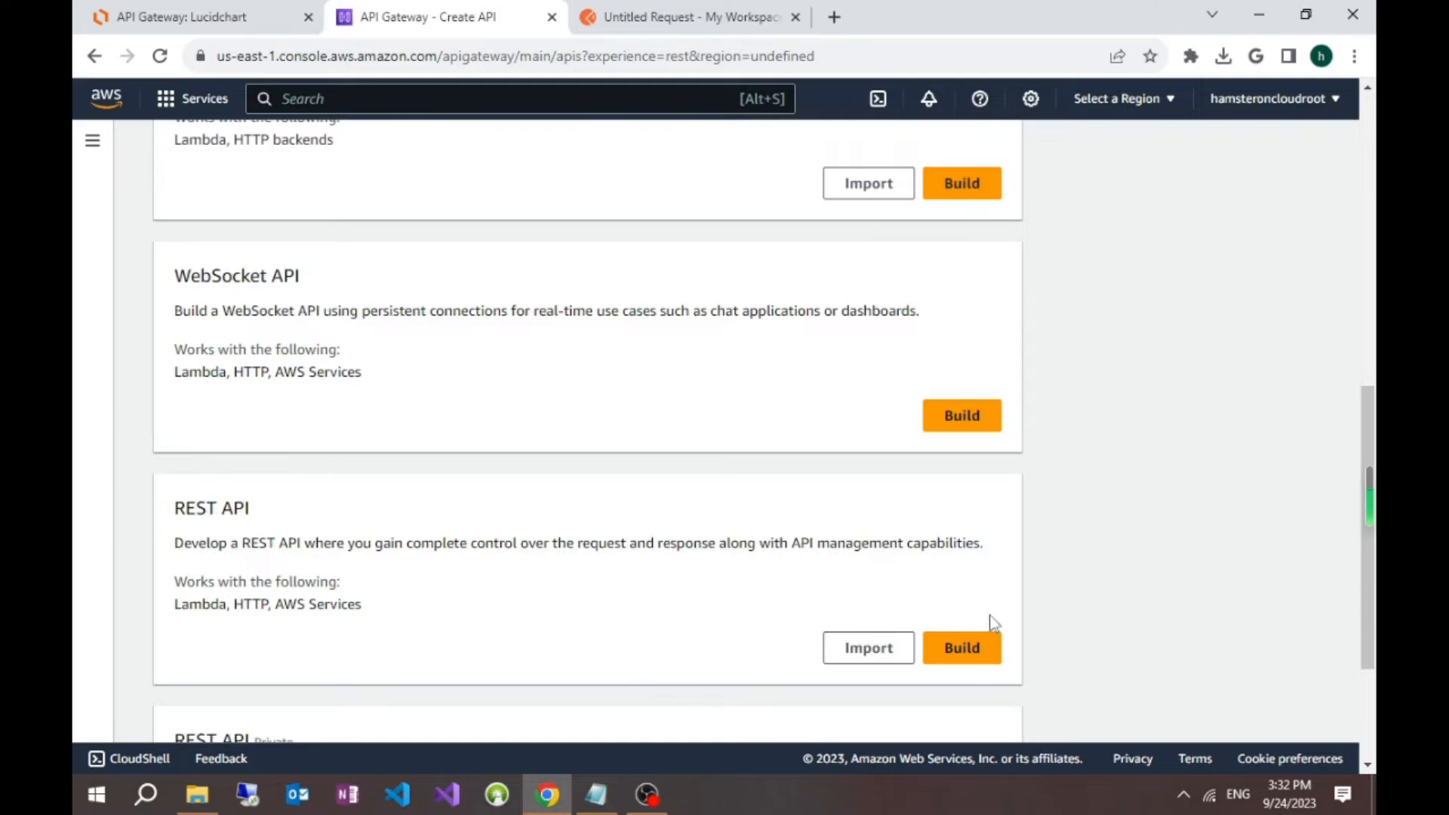
{"action": "left_click", "coordinate": [960, 647]}
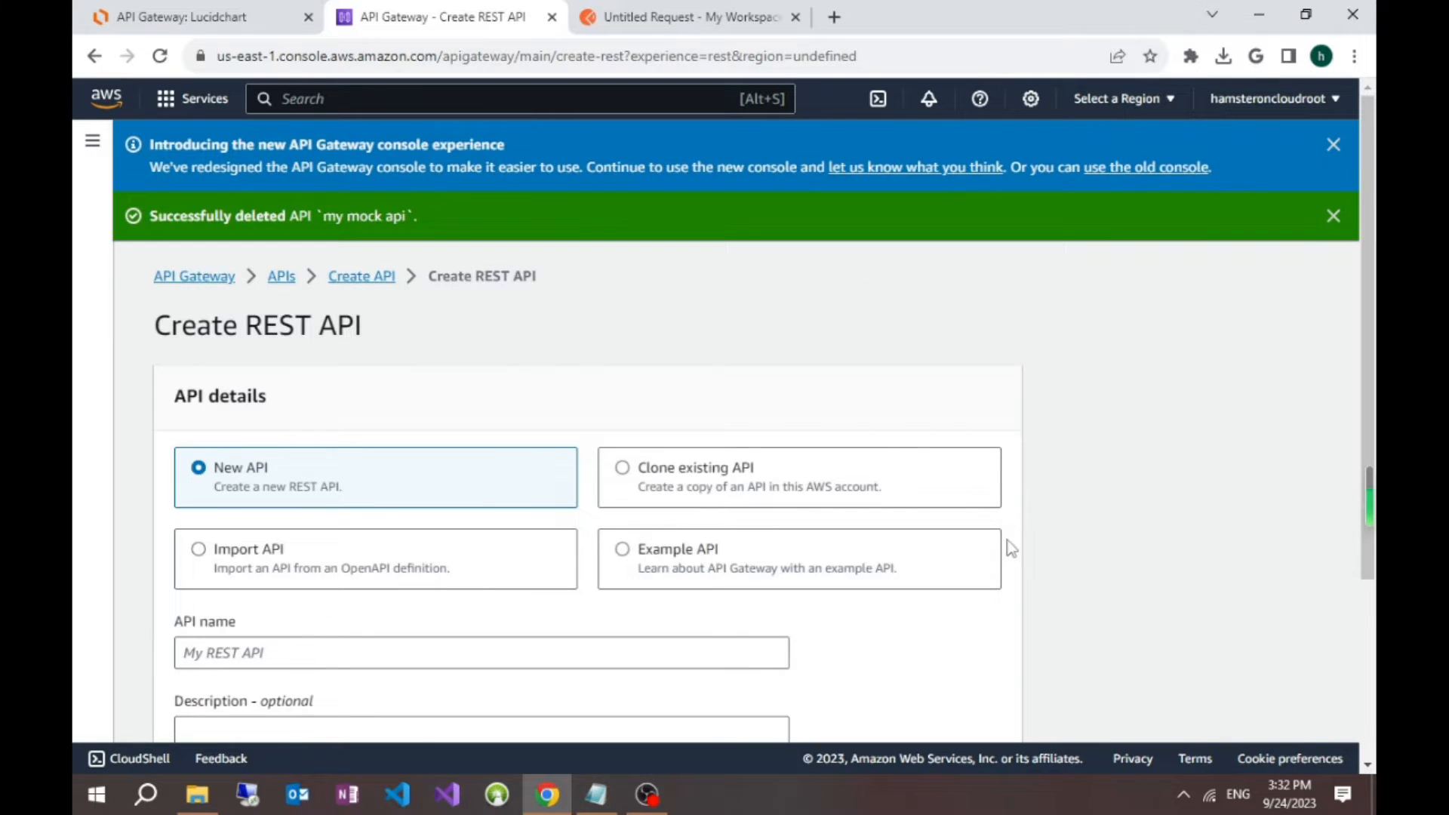
Step: Create the new REST API with the name Mock Hamster API, leaving the description empty and the endpoint type Regional
{"action": "scroll", "coordinate": [1093, 483], "scroll_direction": "down", "scroll_amount": 3}
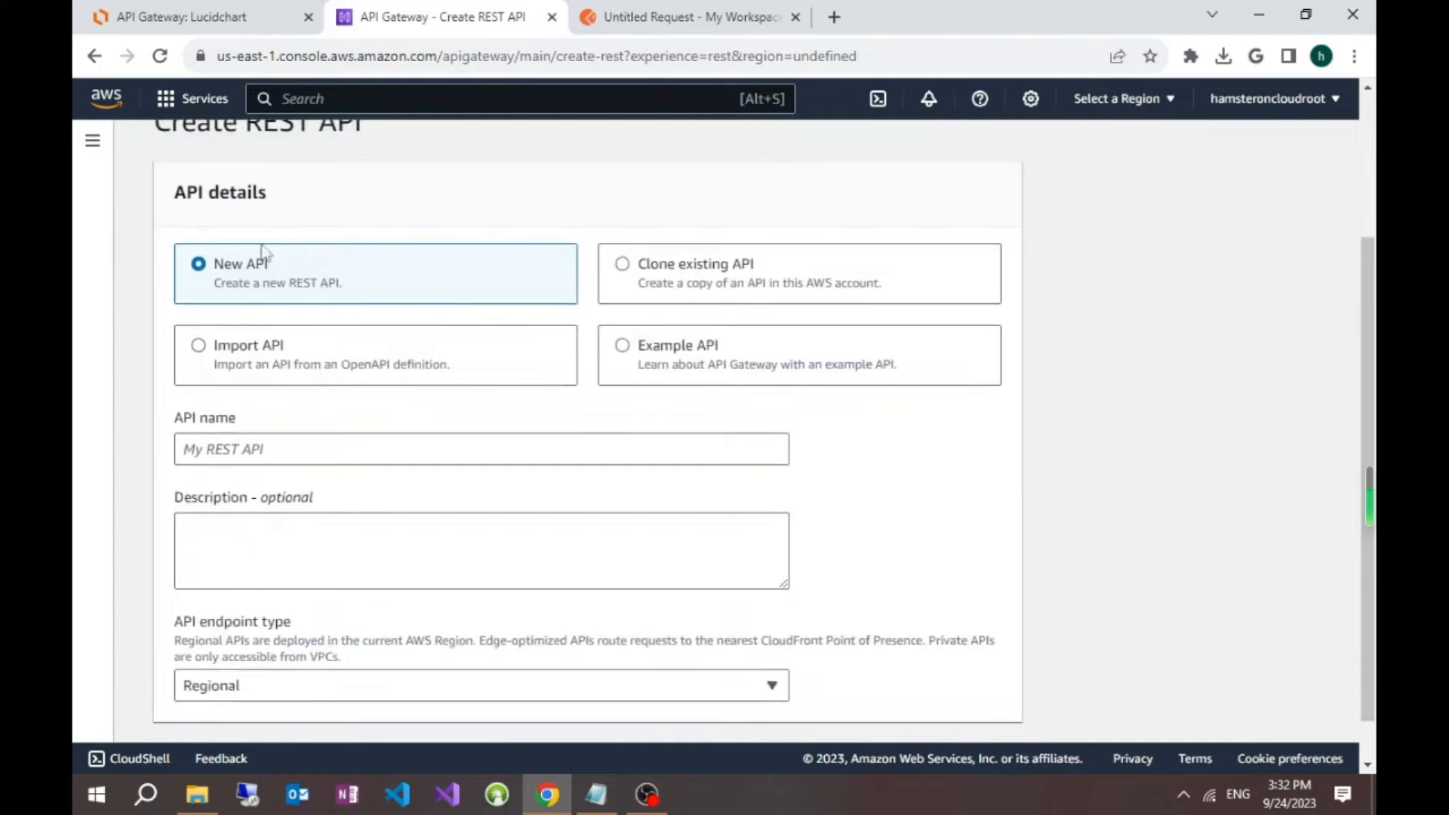
{"action": "left_click", "coordinate": [342, 456]}
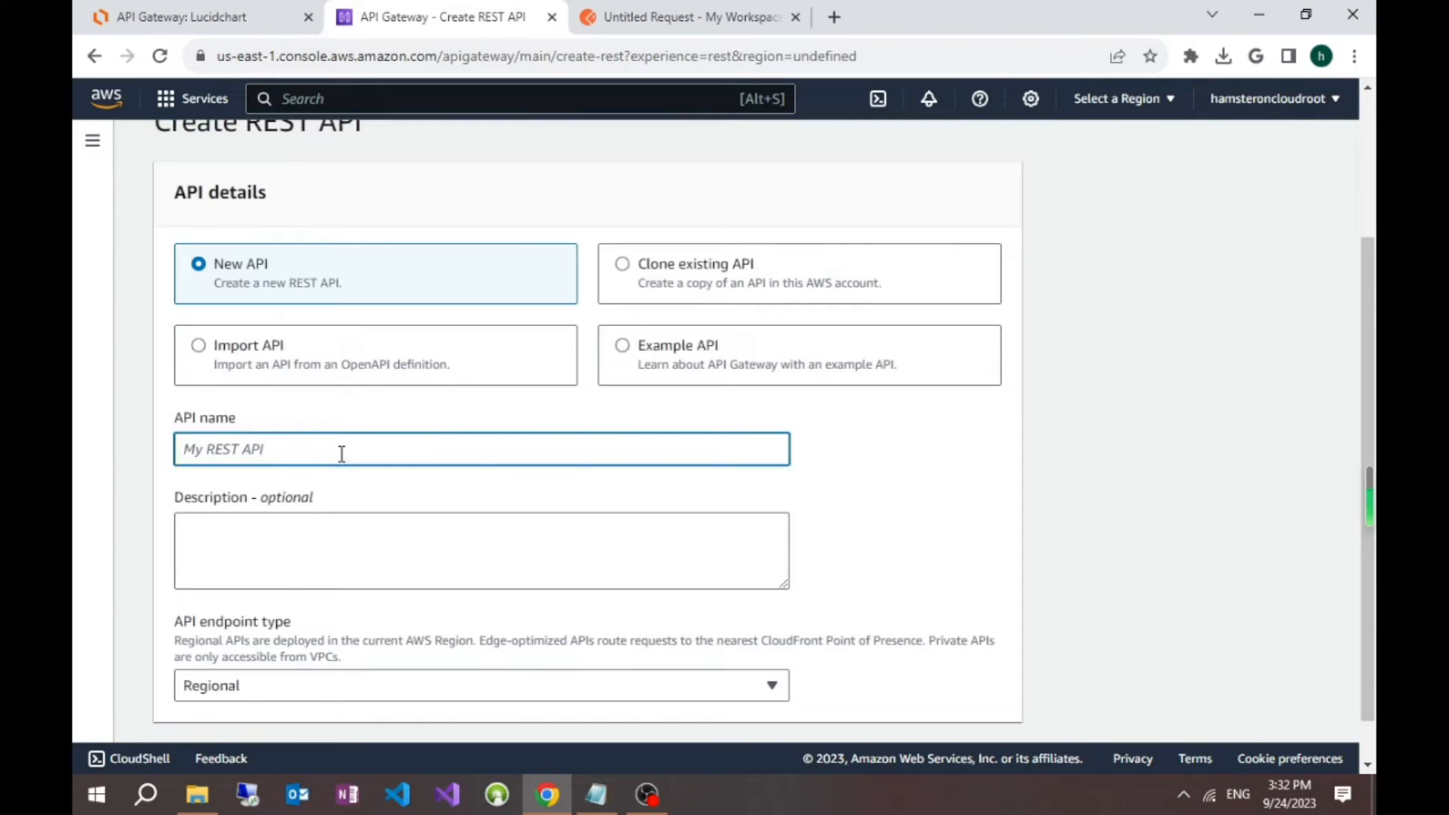
{"action": "type", "text": "Mock Hamster API"}
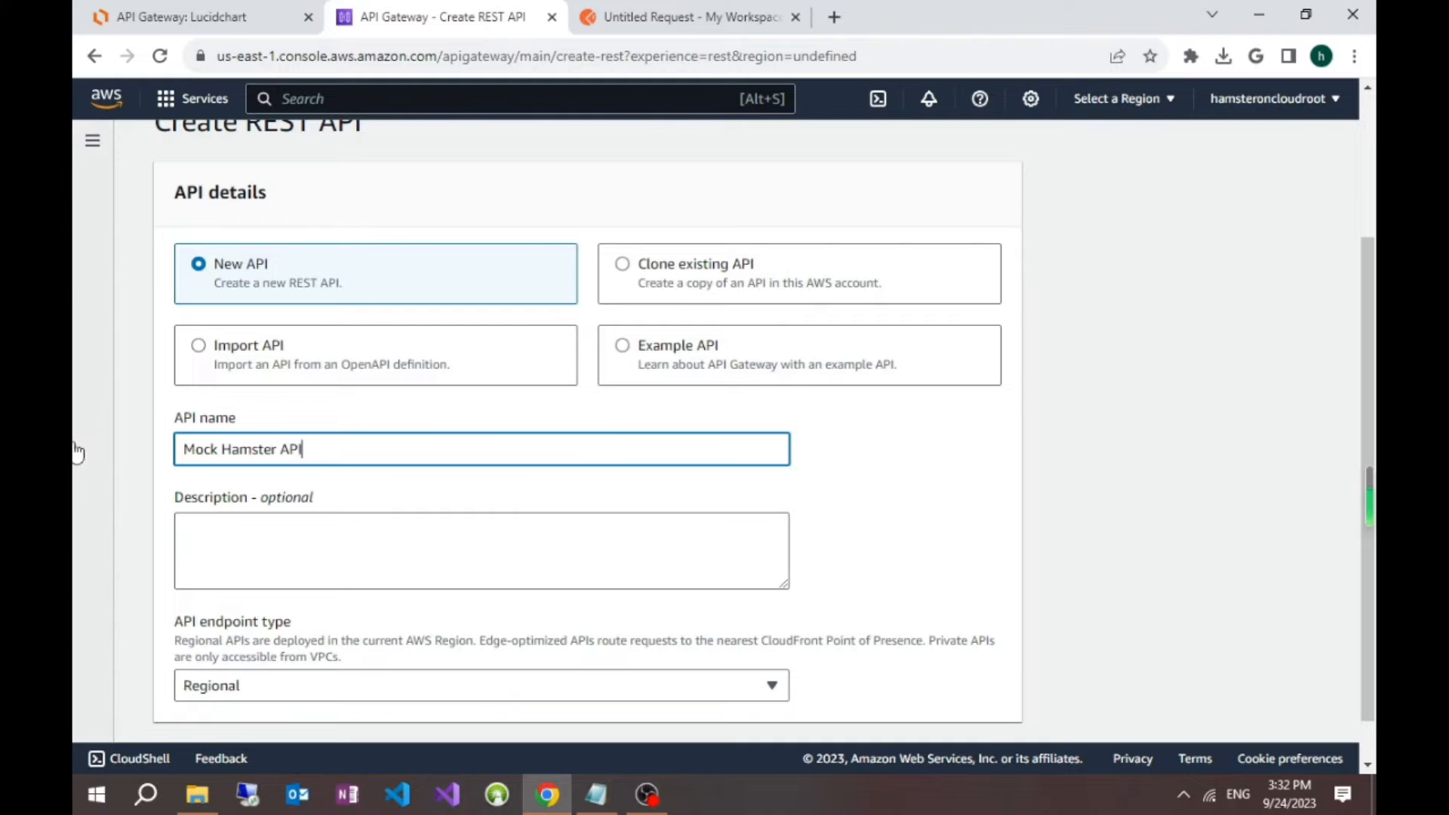
{"action": "scroll", "coordinate": [795, 492], "scroll_direction": "down", "scroll_amount": 1}
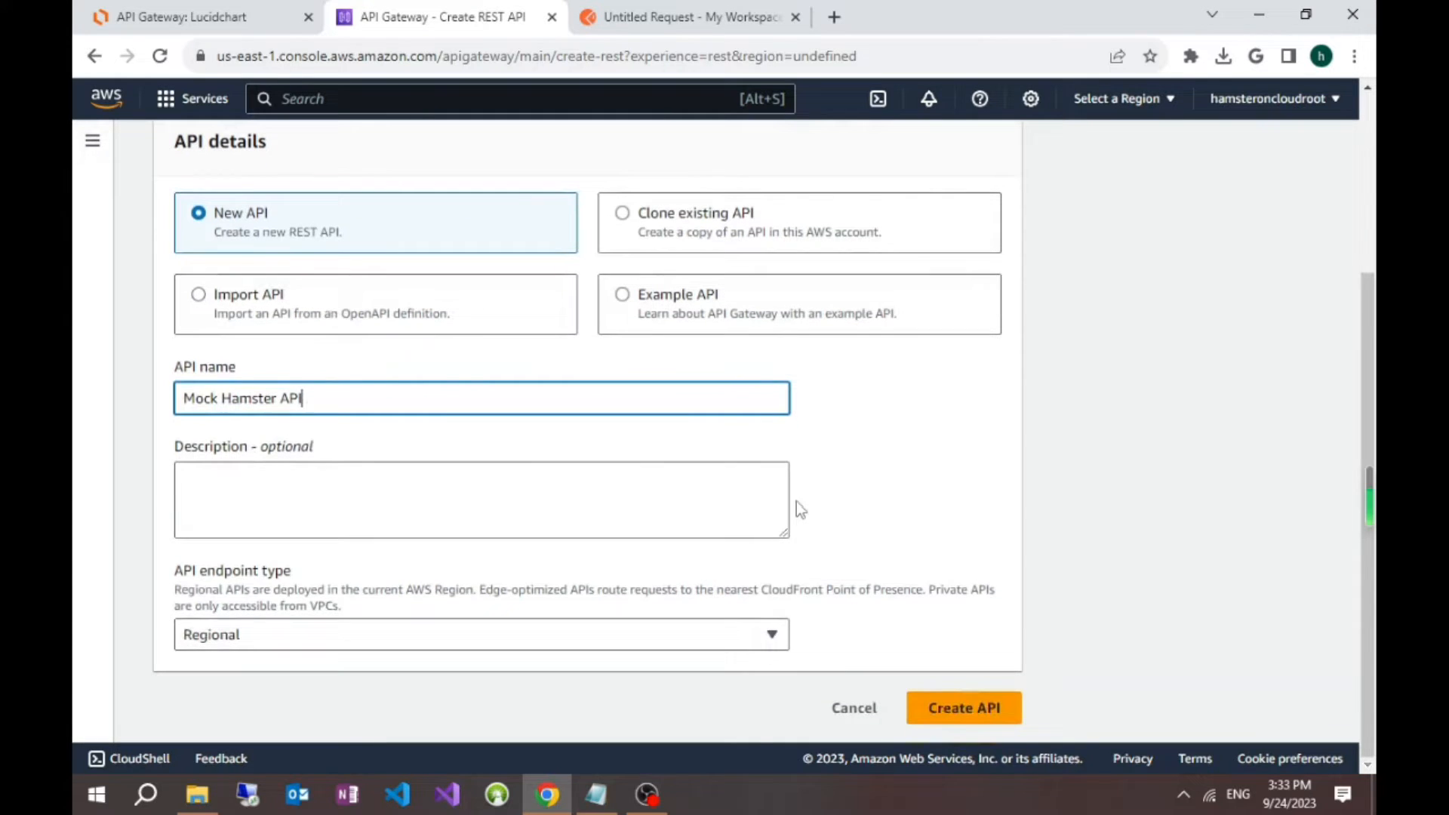
{"action": "left_click", "coordinate": [554, 478]}
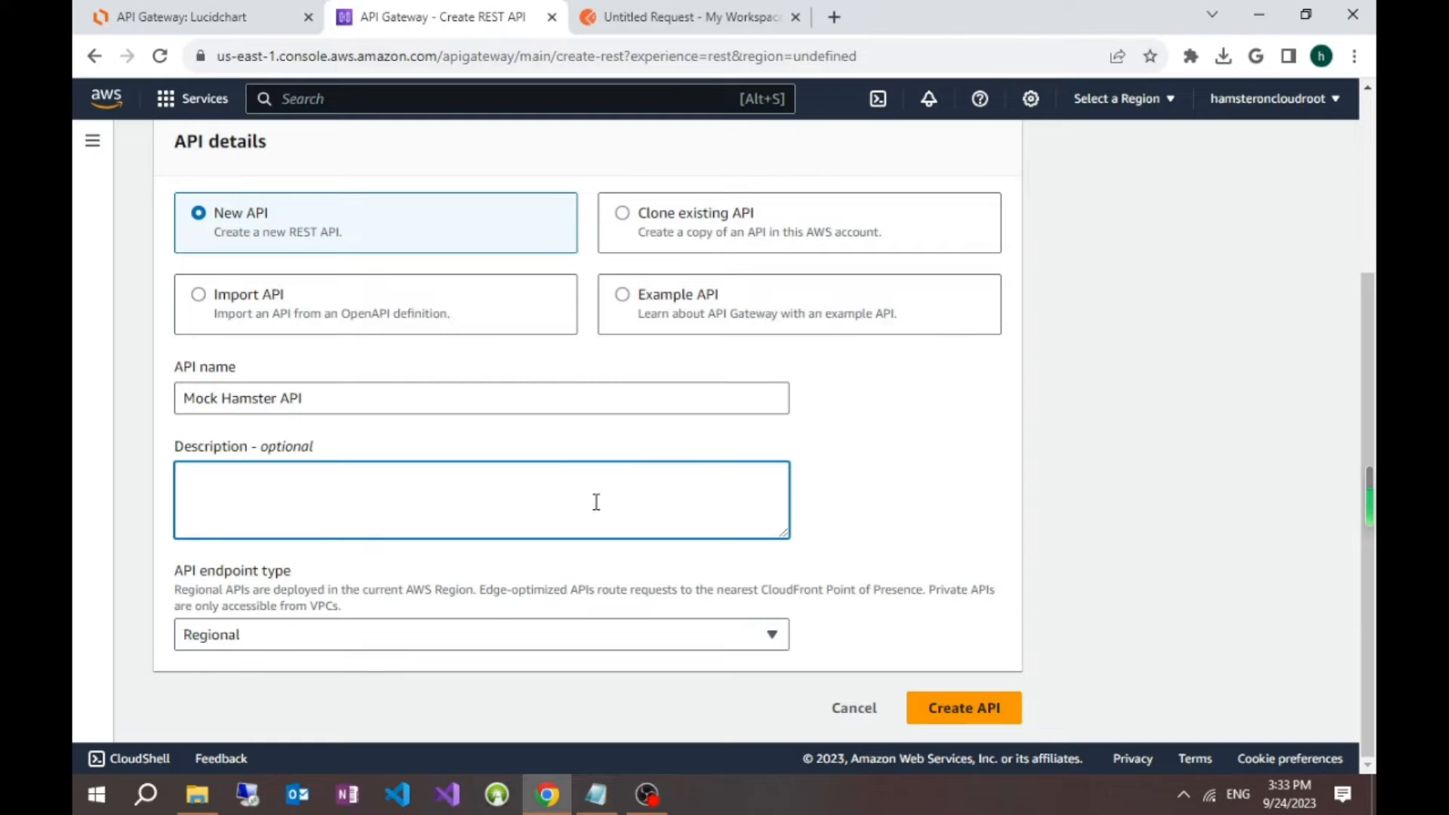
{"action": "left_click", "coordinate": [459, 607]}
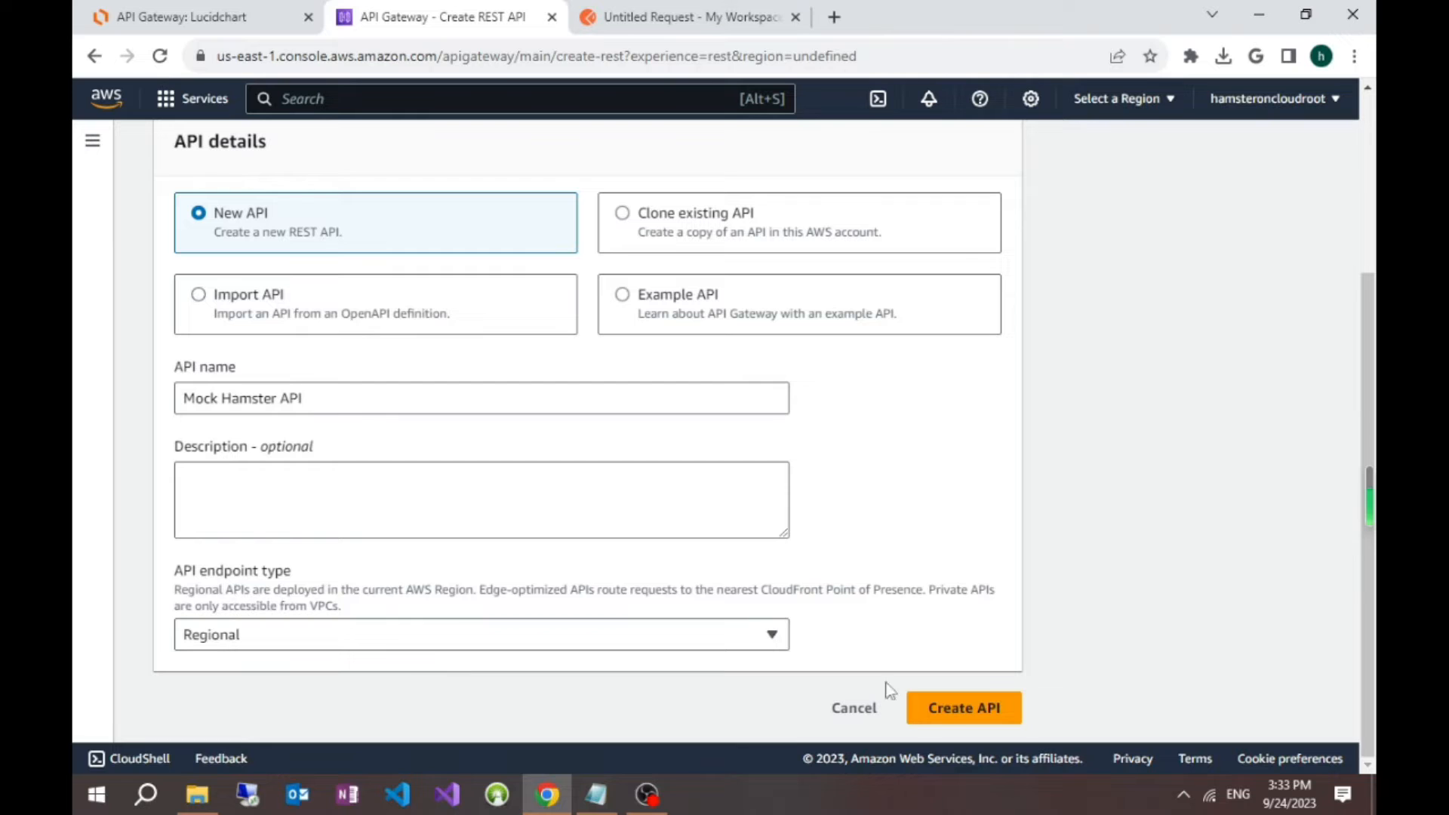
{"action": "left_click", "coordinate": [974, 710]}
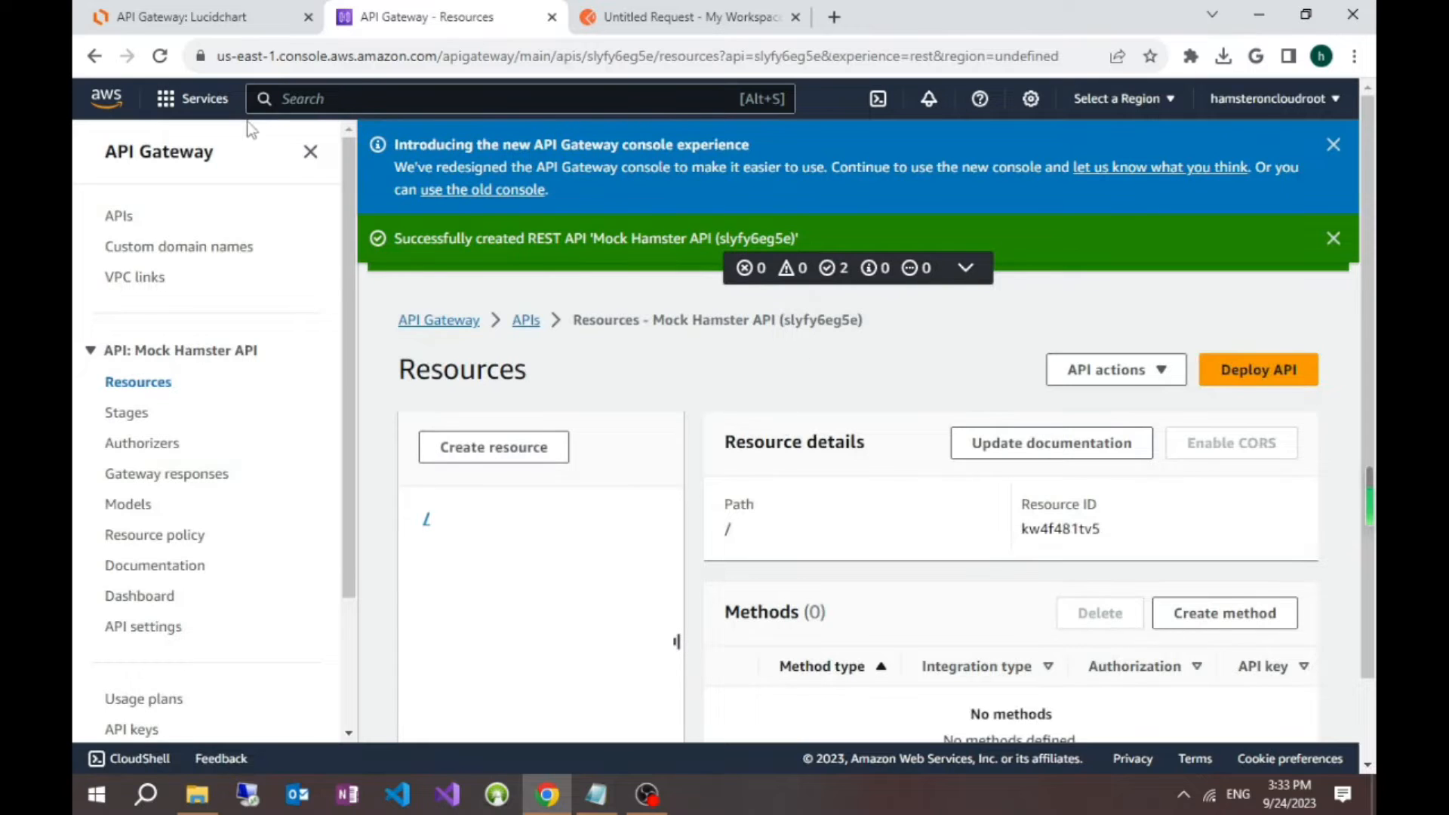
Step: Create a resource named hamster under the root path of Mock Hamster API
{"action": "left_click", "coordinate": [308, 154]}
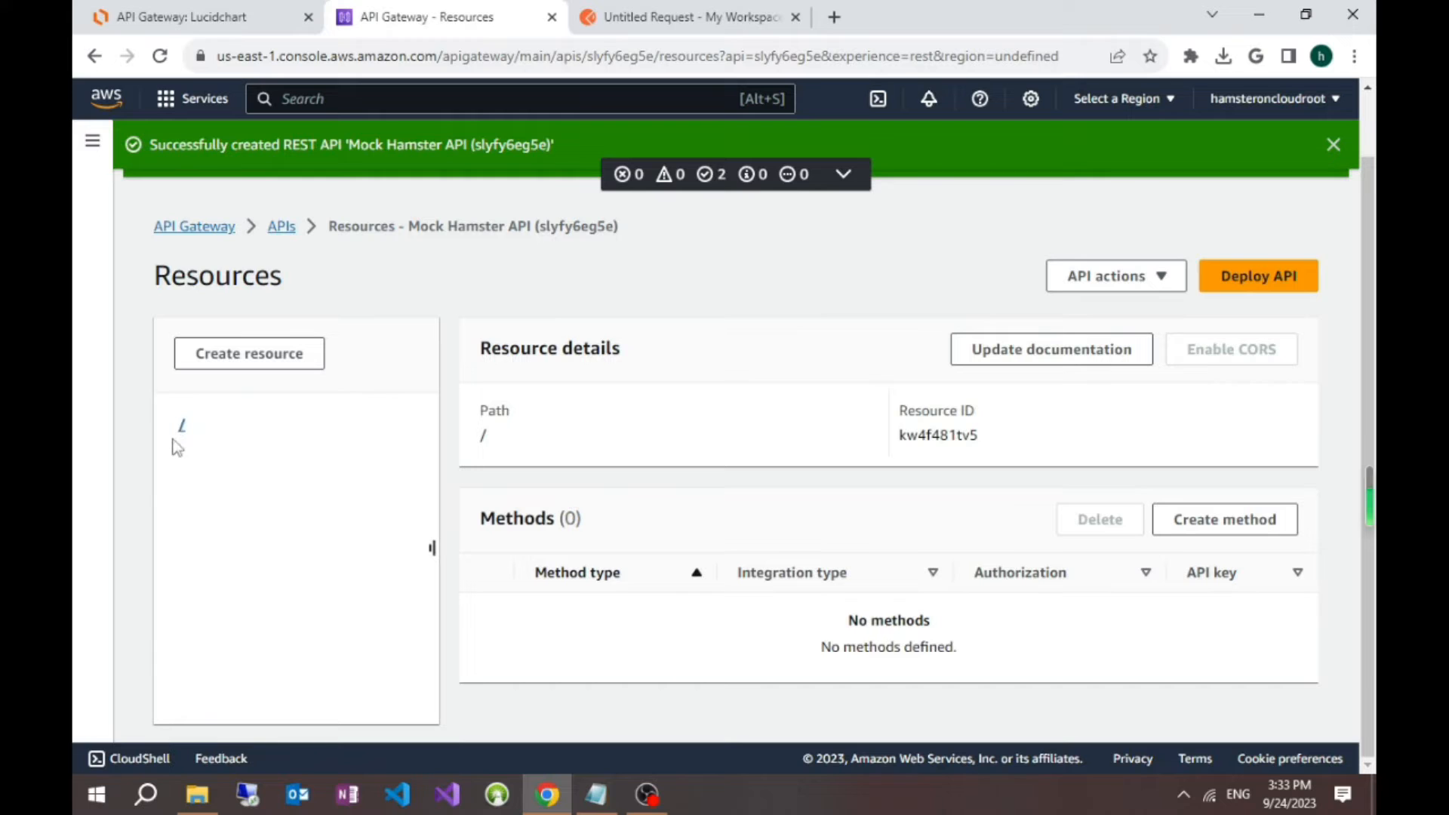
{"action": "left_click", "coordinate": [278, 364]}
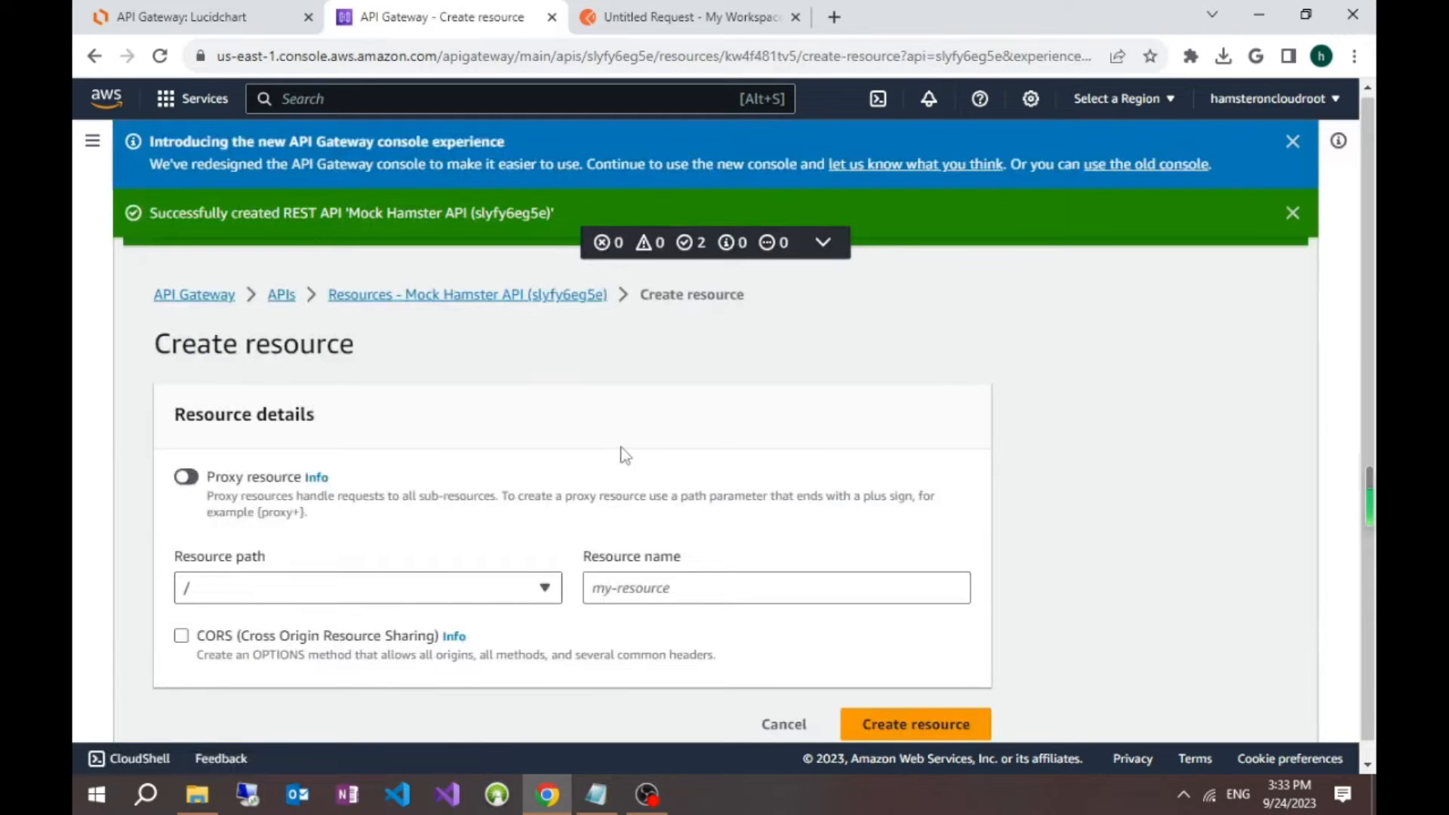
{"action": "scroll", "coordinate": [623, 456], "scroll_direction": "down", "scroll_amount": 1}
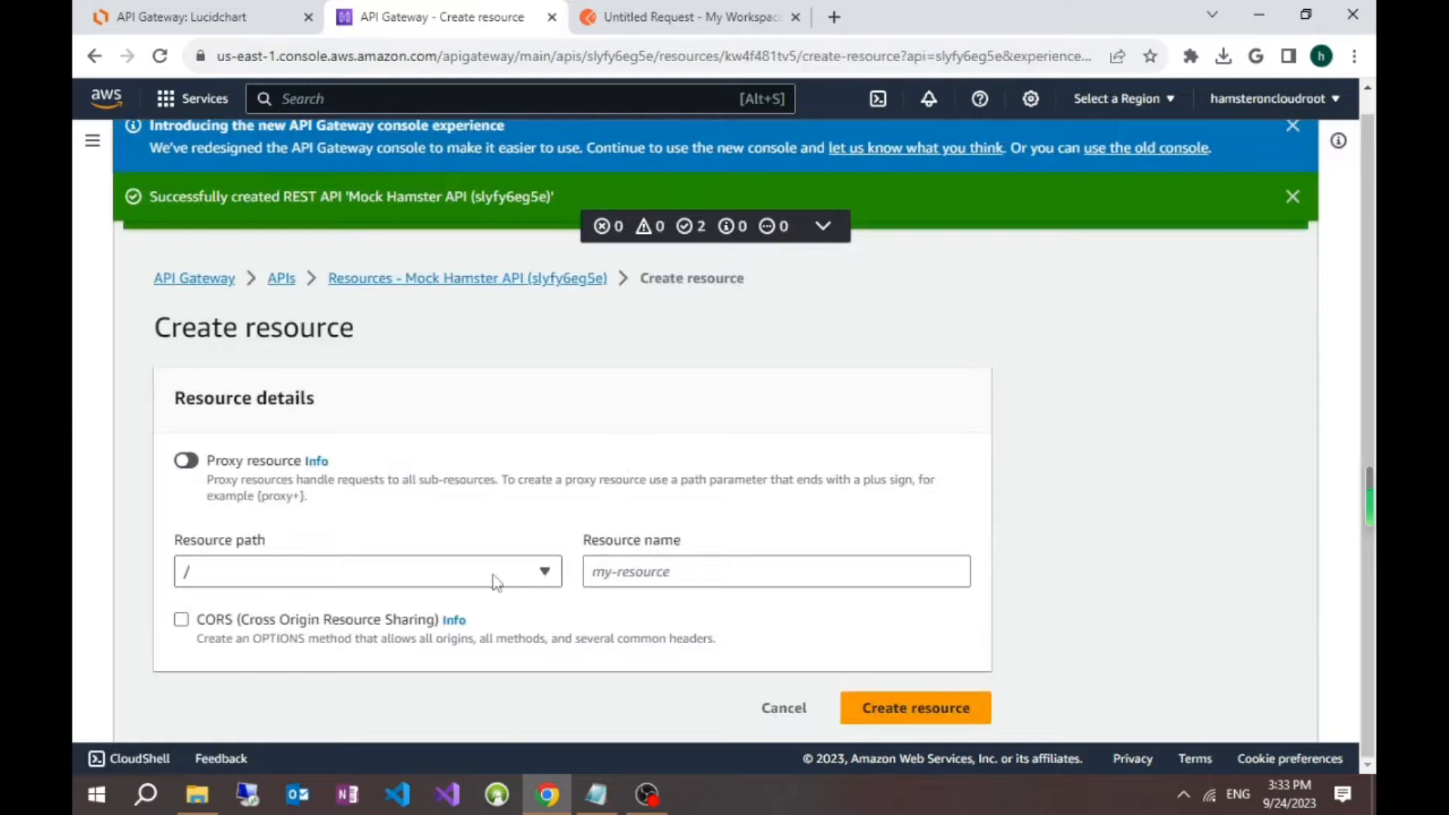
{"action": "left_click", "coordinate": [675, 577]}
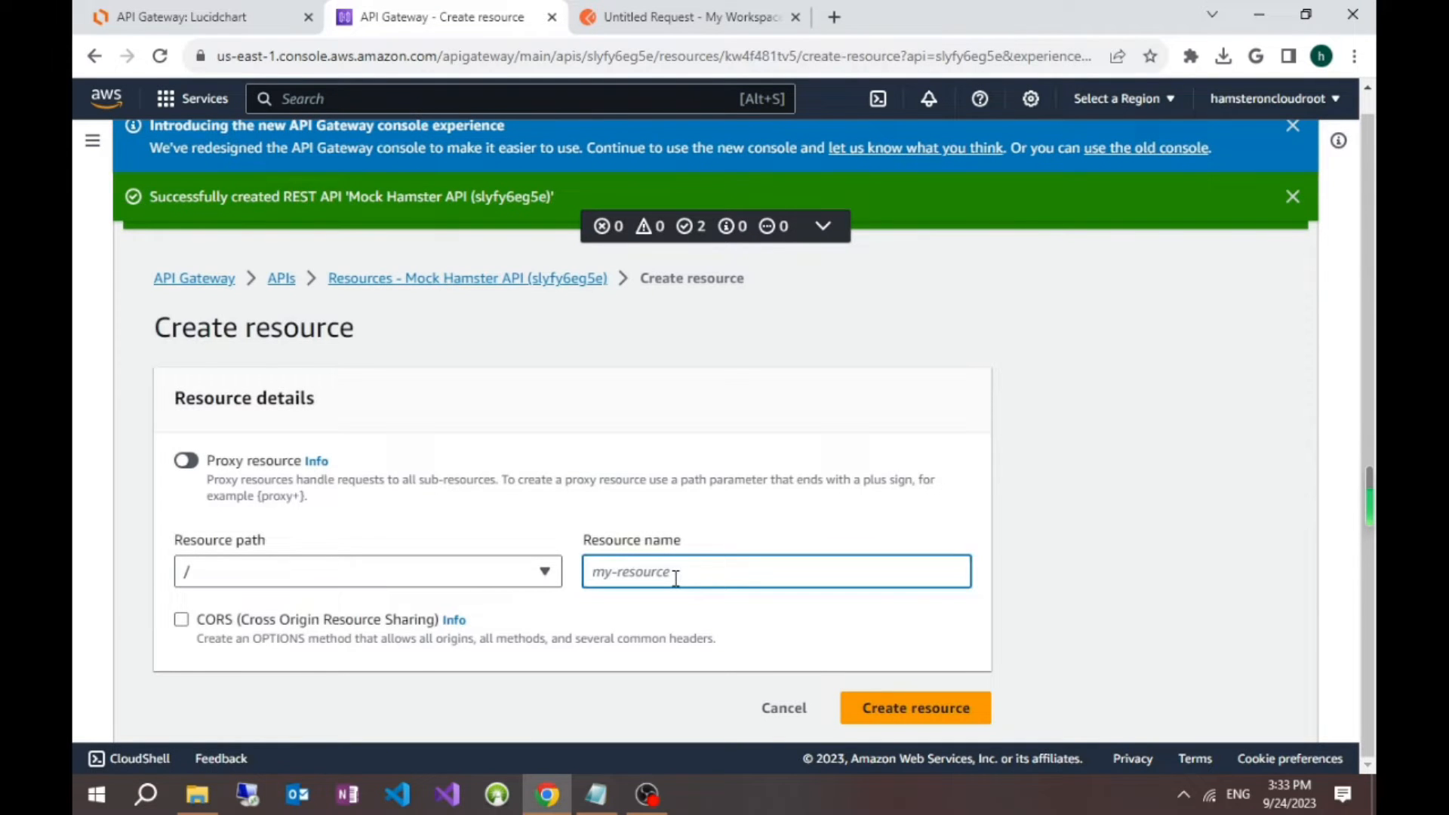
{"action": "type", "text": "hamster"}
{"action": "left_click", "coordinate": [917, 707]}
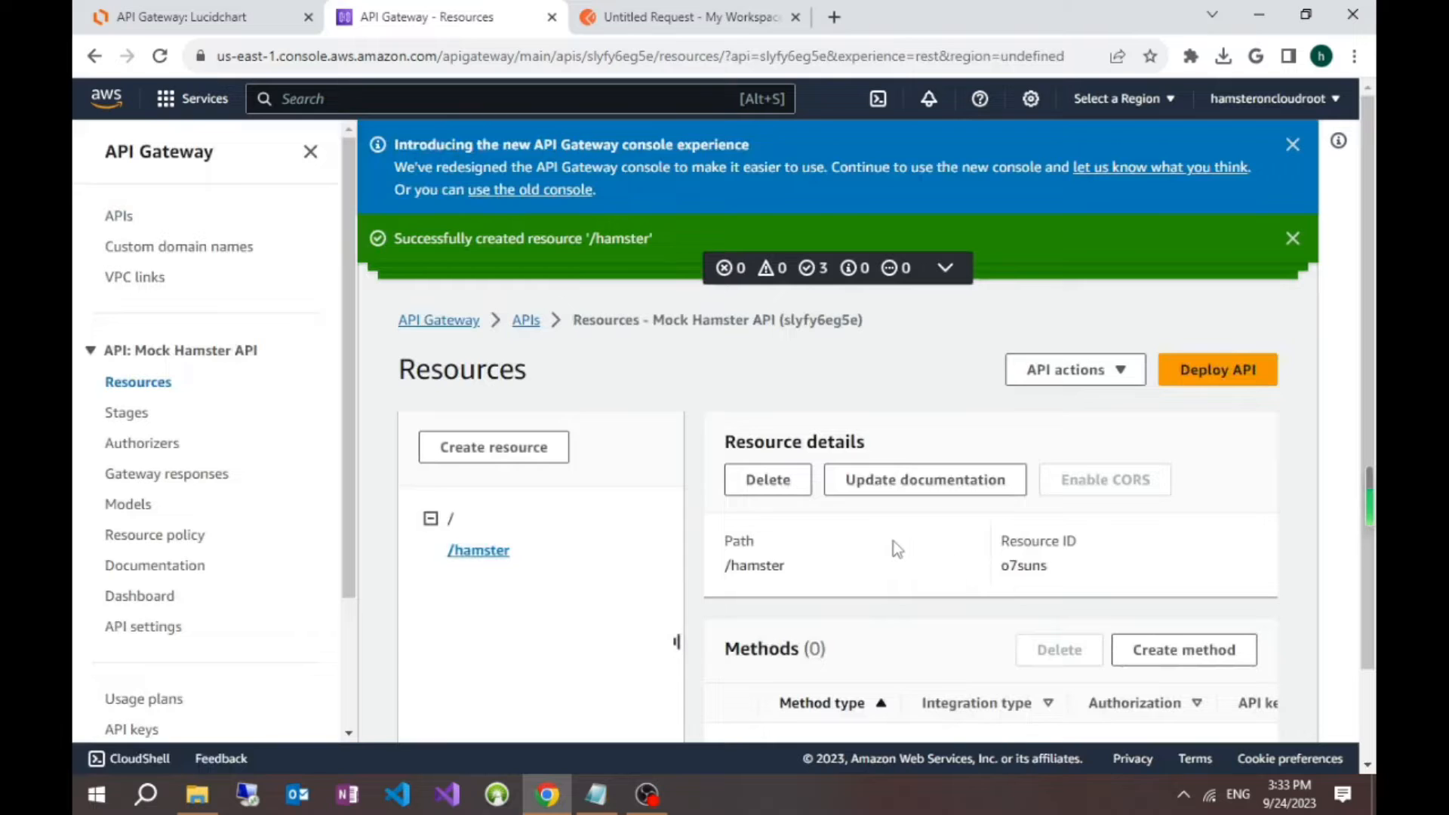
Step: Create a GET method with Mock integration on the /hamster resource
{"action": "scroll", "coordinate": [896, 554], "scroll_direction": "down", "scroll_amount": 2}
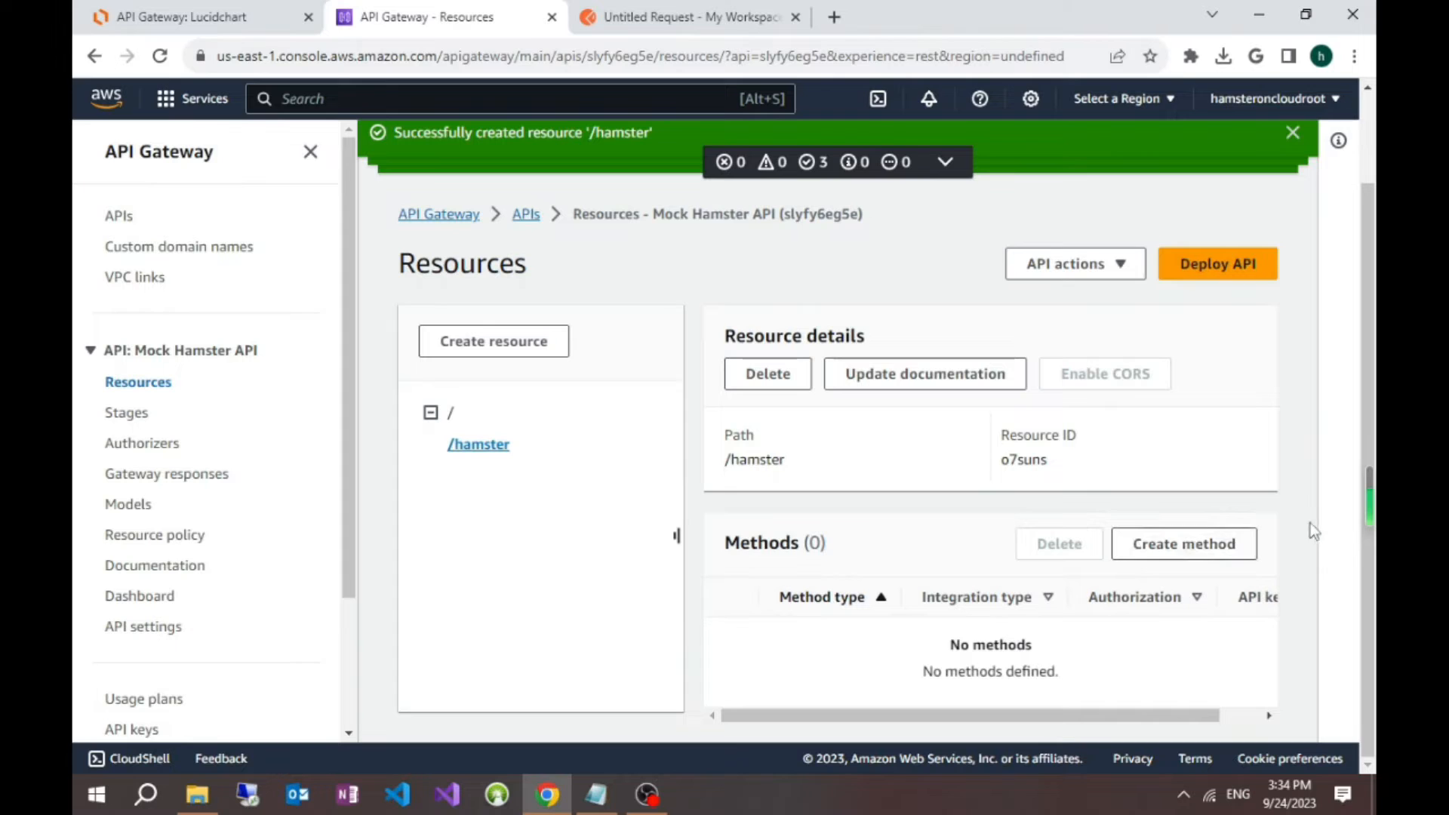
{"action": "left_click", "coordinate": [1213, 545]}
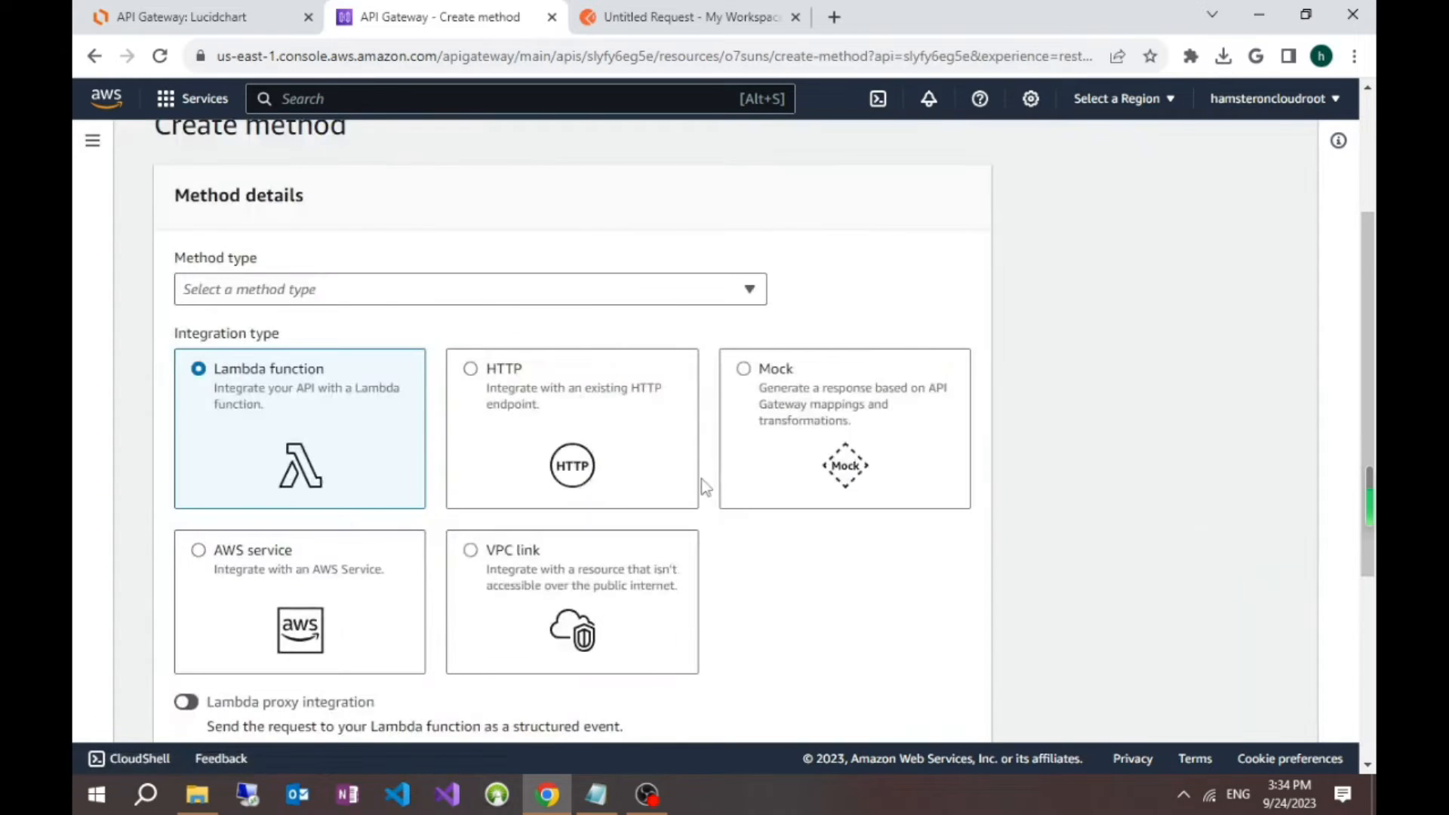
{"action": "left_click", "coordinate": [496, 295]}
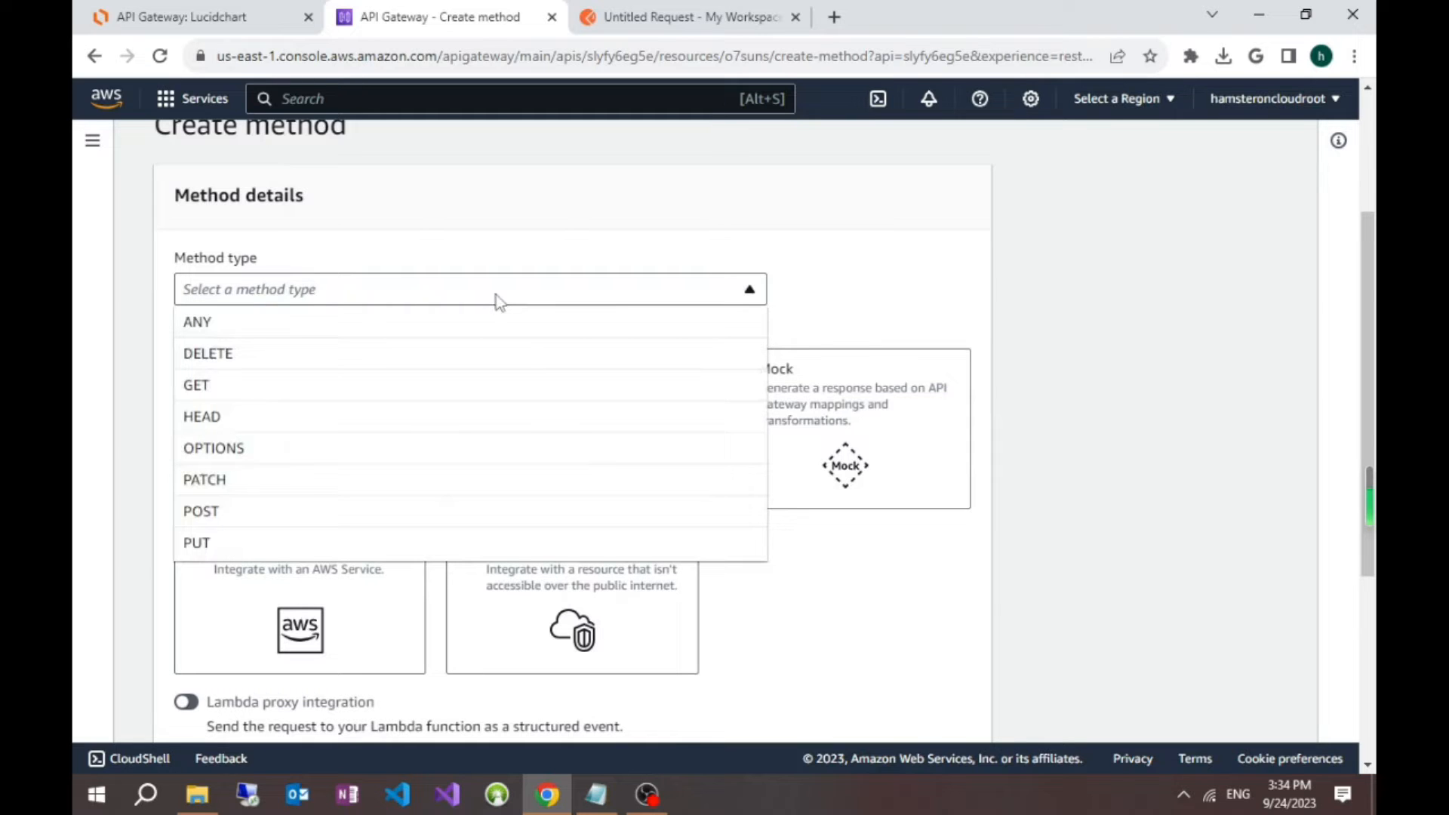
{"action": "left_click", "coordinate": [401, 385]}
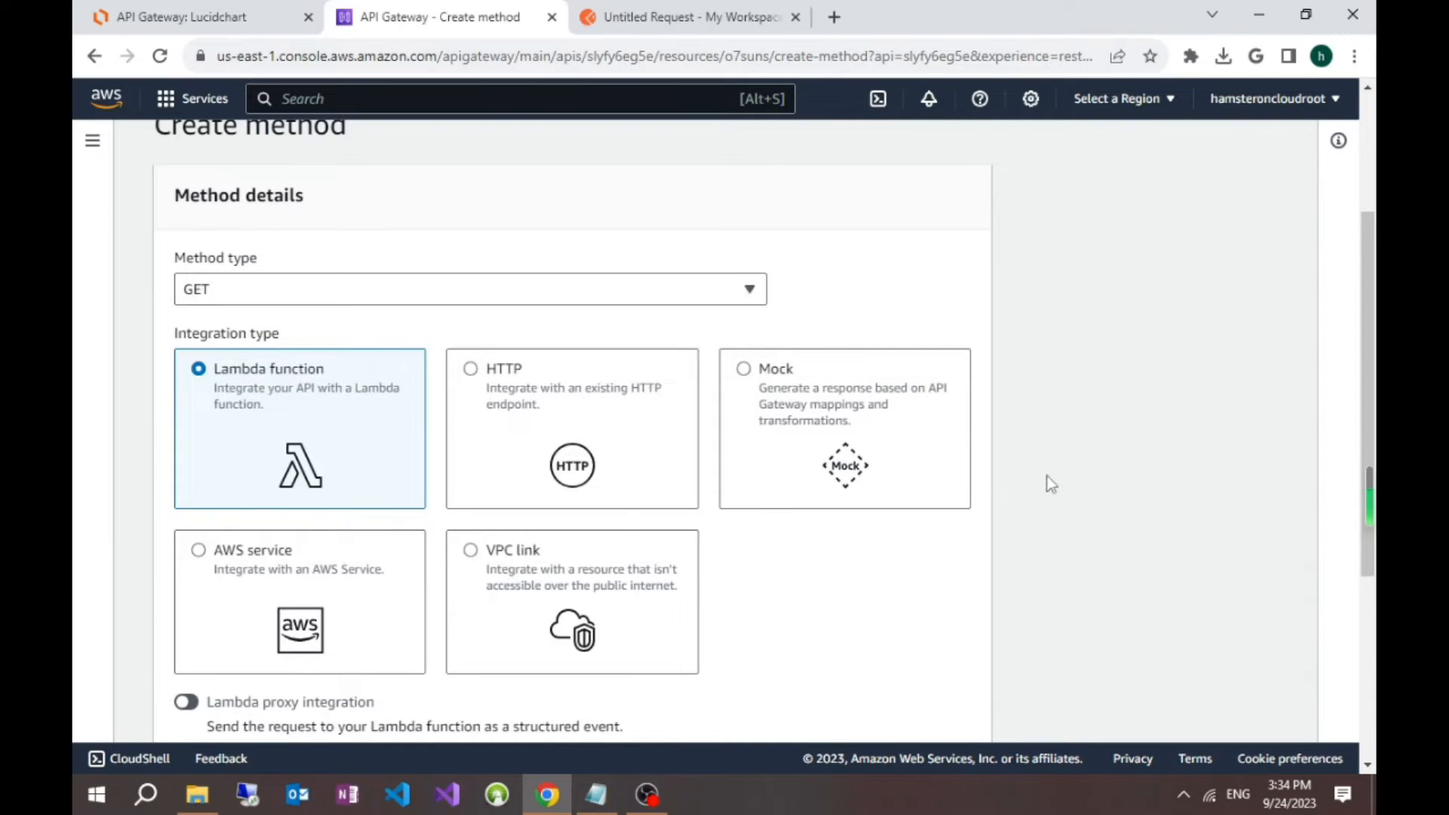
{"action": "scroll", "coordinate": [1051, 484], "scroll_direction": "down", "scroll_amount": 1}
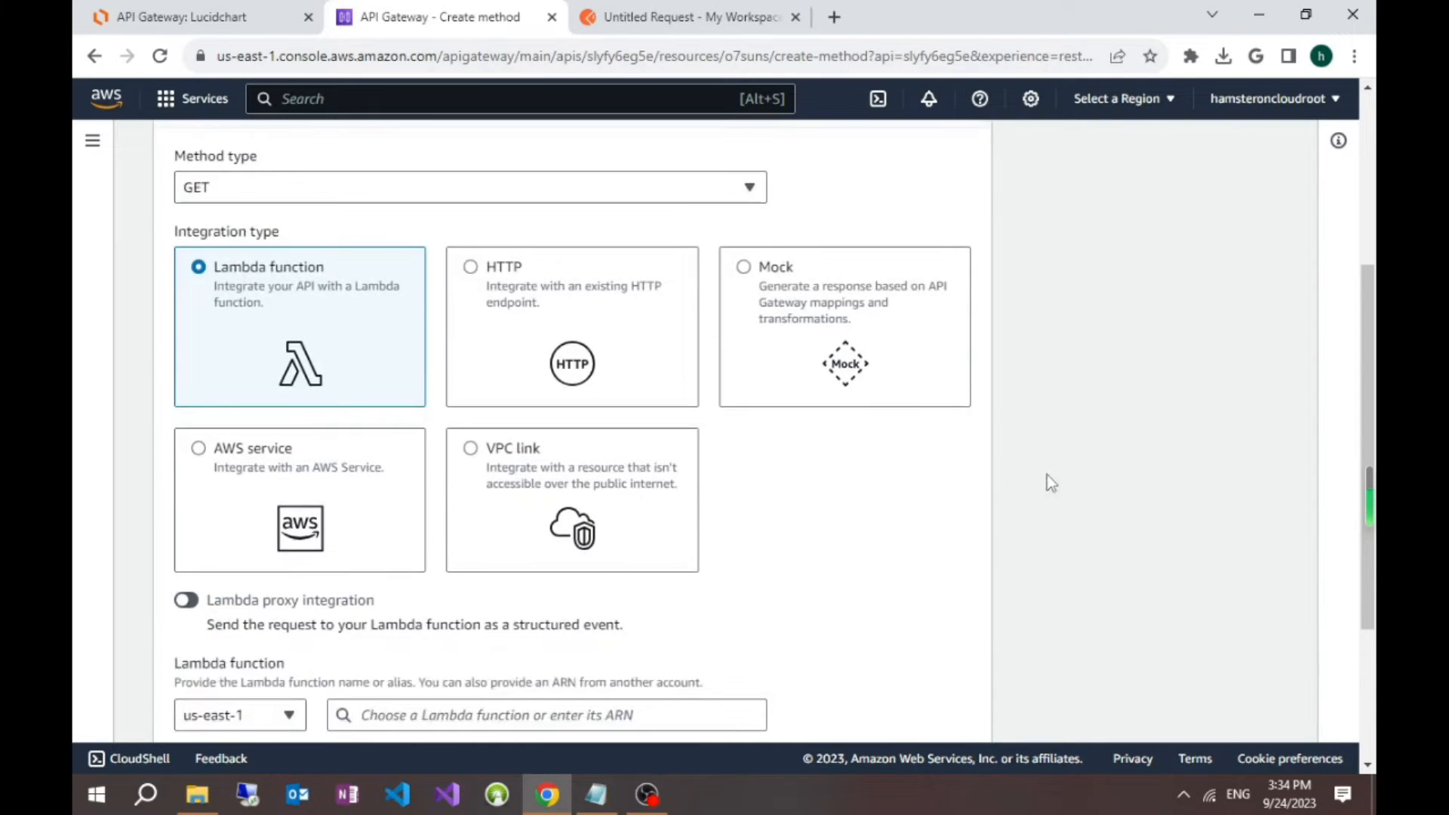
{"action": "left_click", "coordinate": [746, 268]}
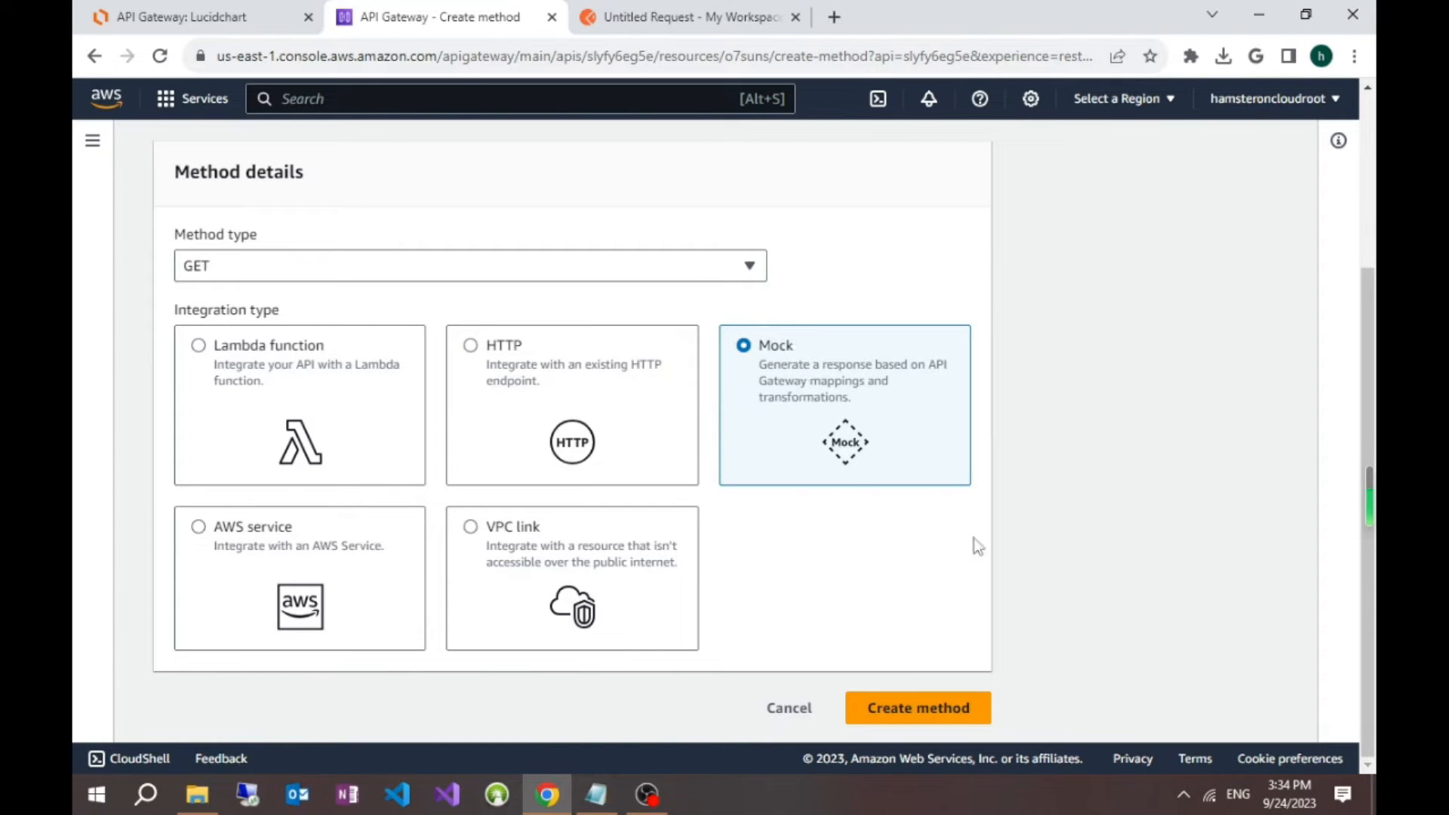
{"action": "left_click", "coordinate": [958, 703]}
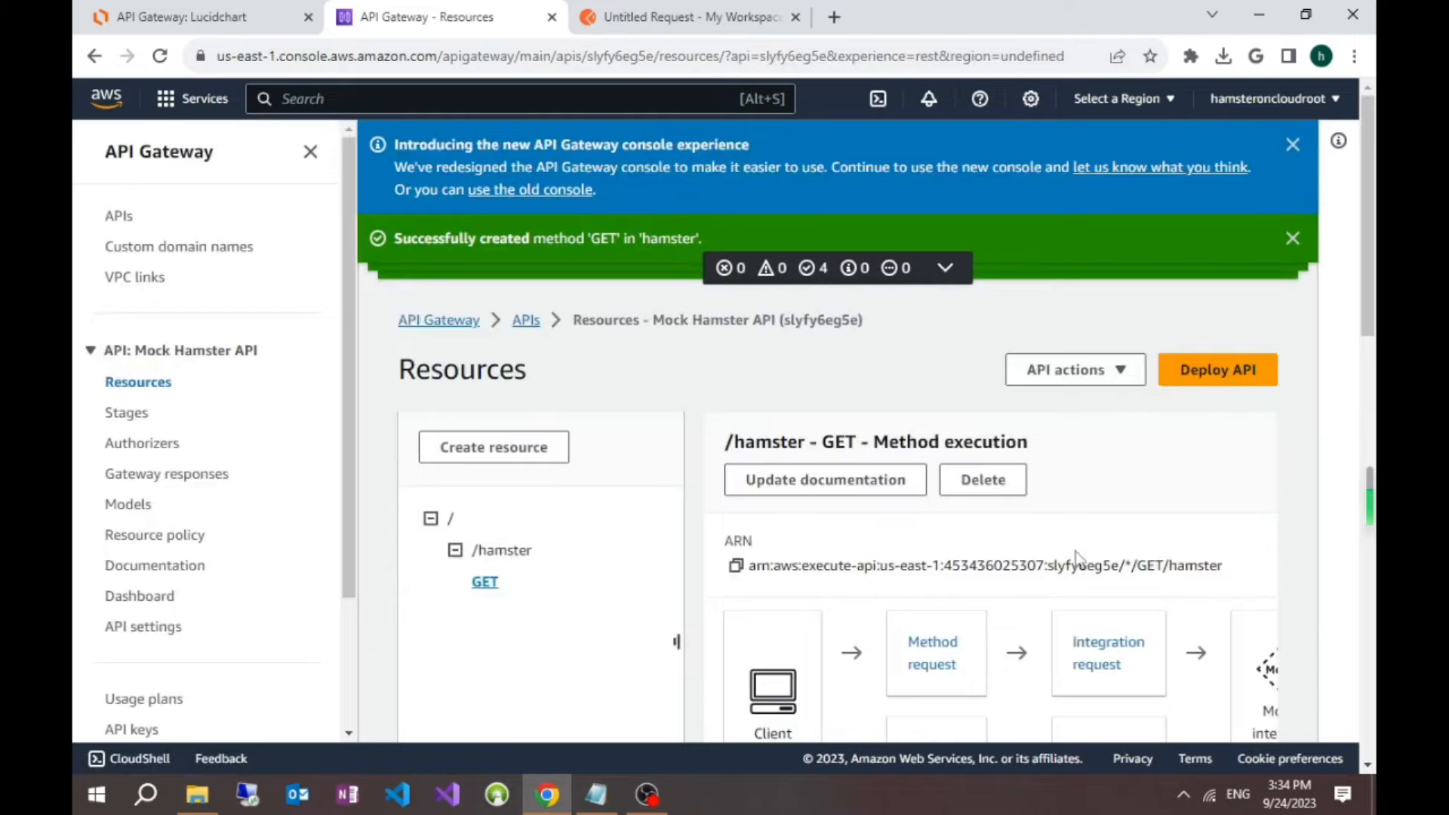
Step: Review the GET method's execution flow and open its method request settings for editing
{"action": "scroll", "coordinate": [1300, 462], "scroll_direction": "down", "scroll_amount": 3}
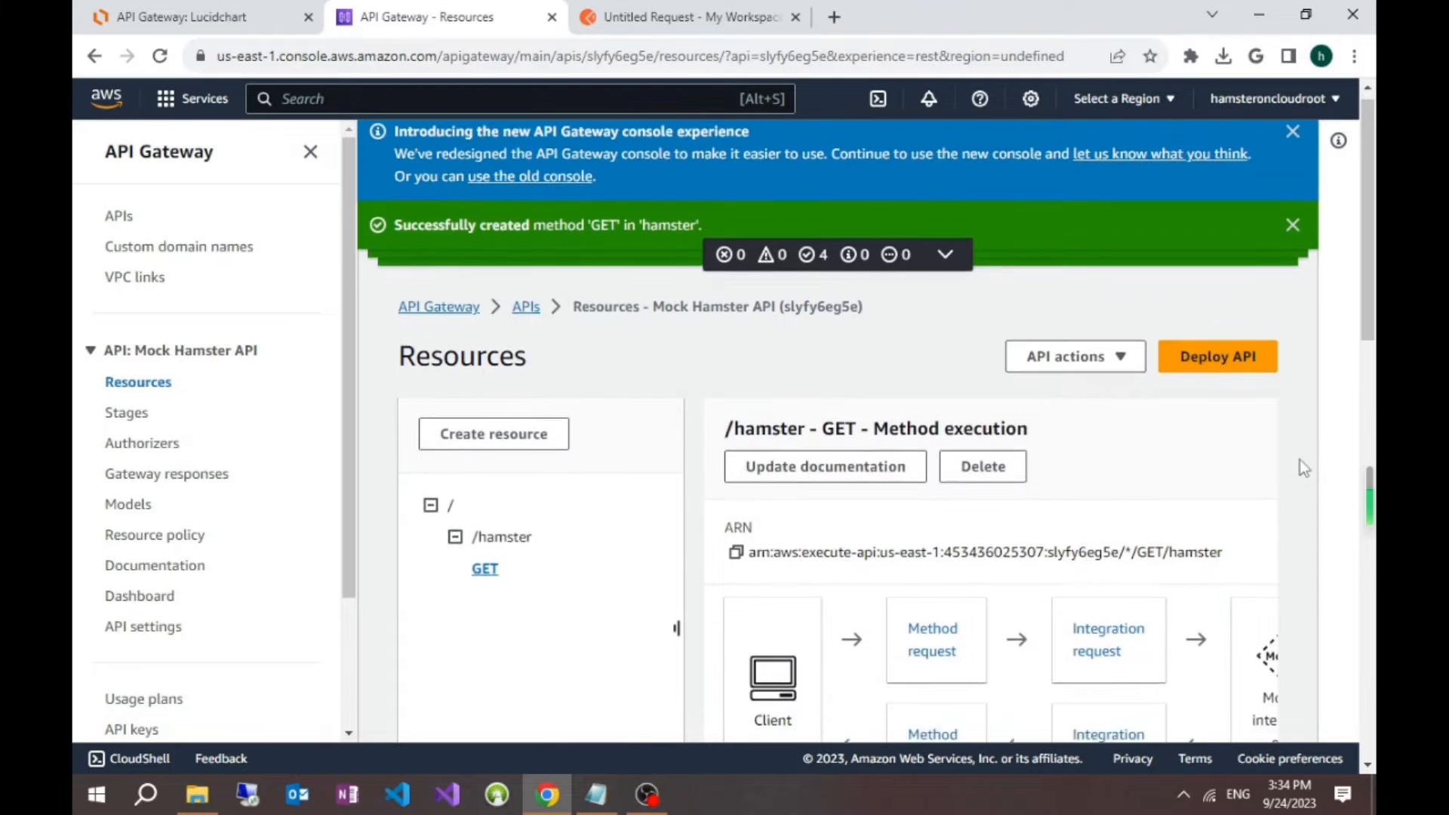
{"action": "left_click", "coordinate": [310, 151]}
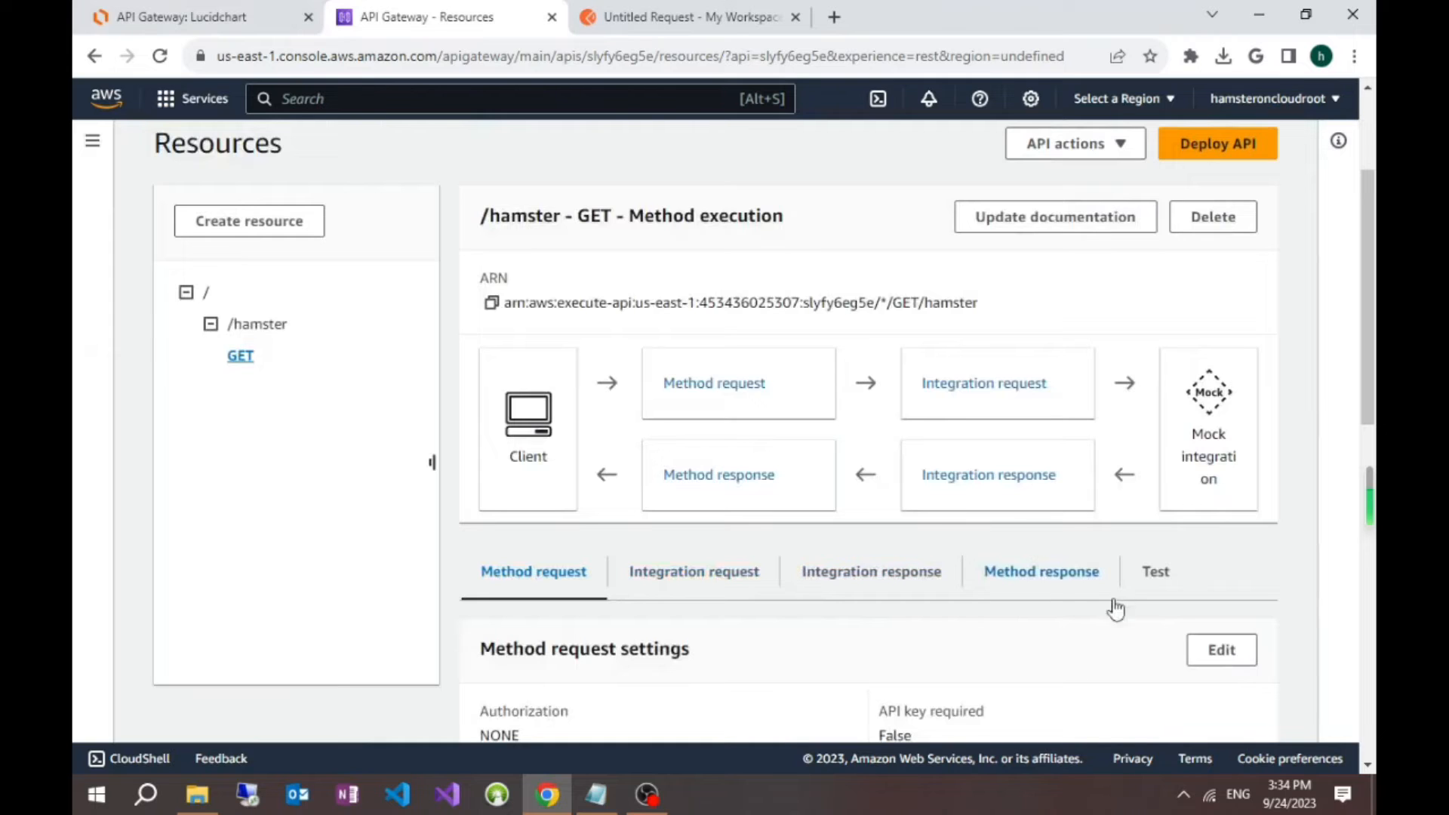
{"action": "scroll", "coordinate": [1051, 567], "scroll_direction": "down", "scroll_amount": 1}
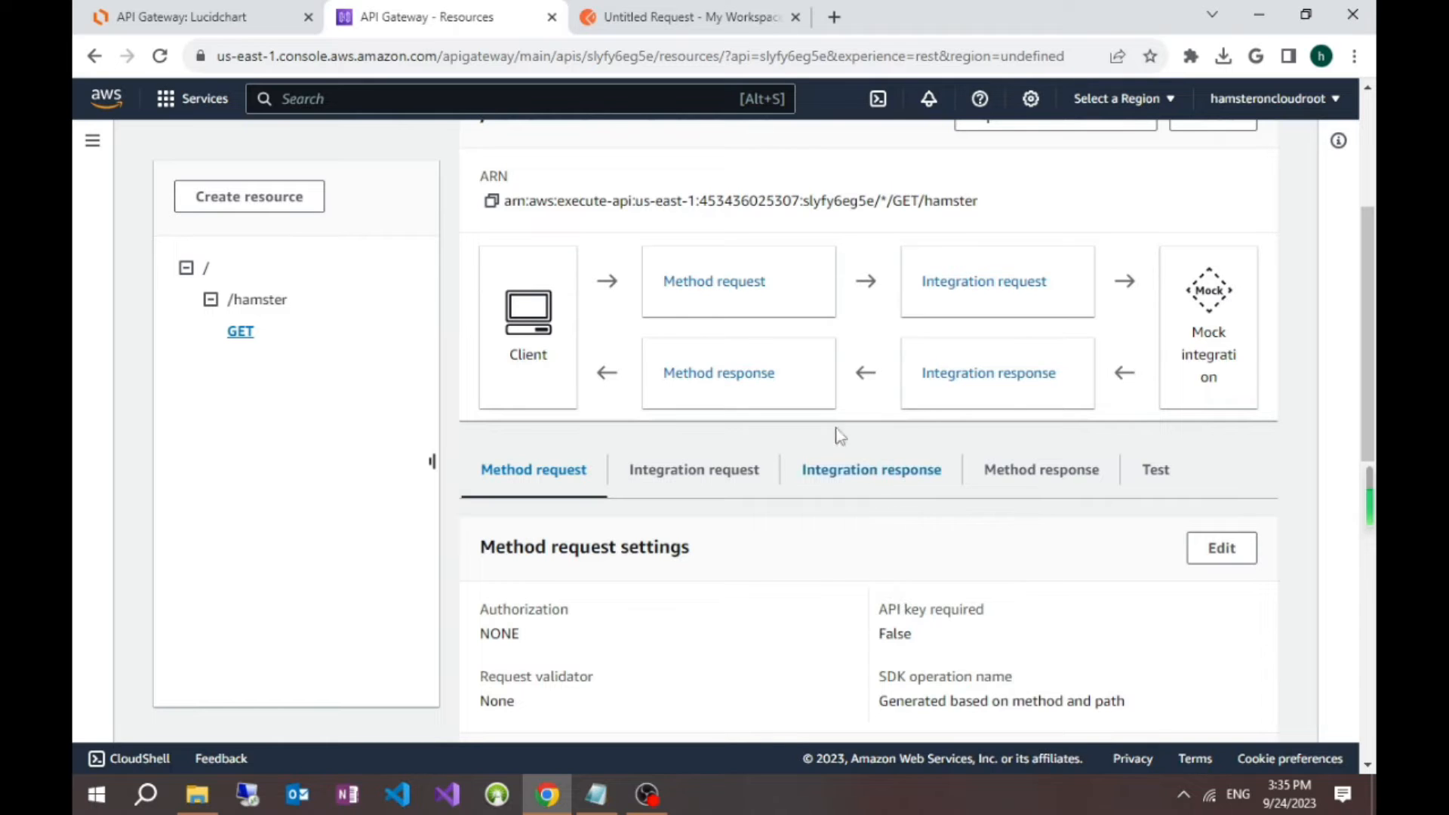
{"action": "scroll", "coordinate": [951, 498], "scroll_direction": "up", "scroll_amount": 2}
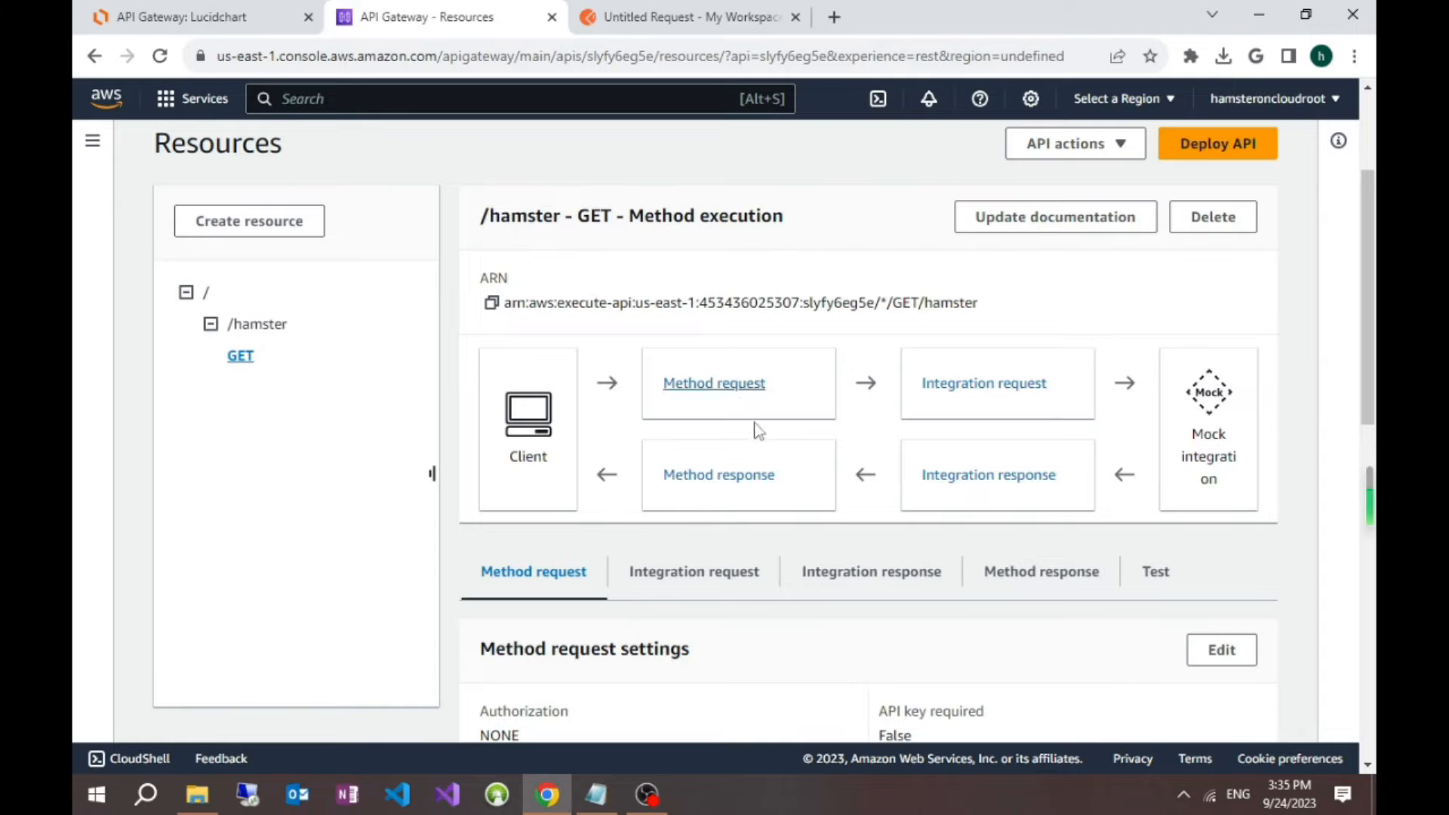
{"action": "scroll", "coordinate": [777, 538], "scroll_direction": "down", "scroll_amount": 4}
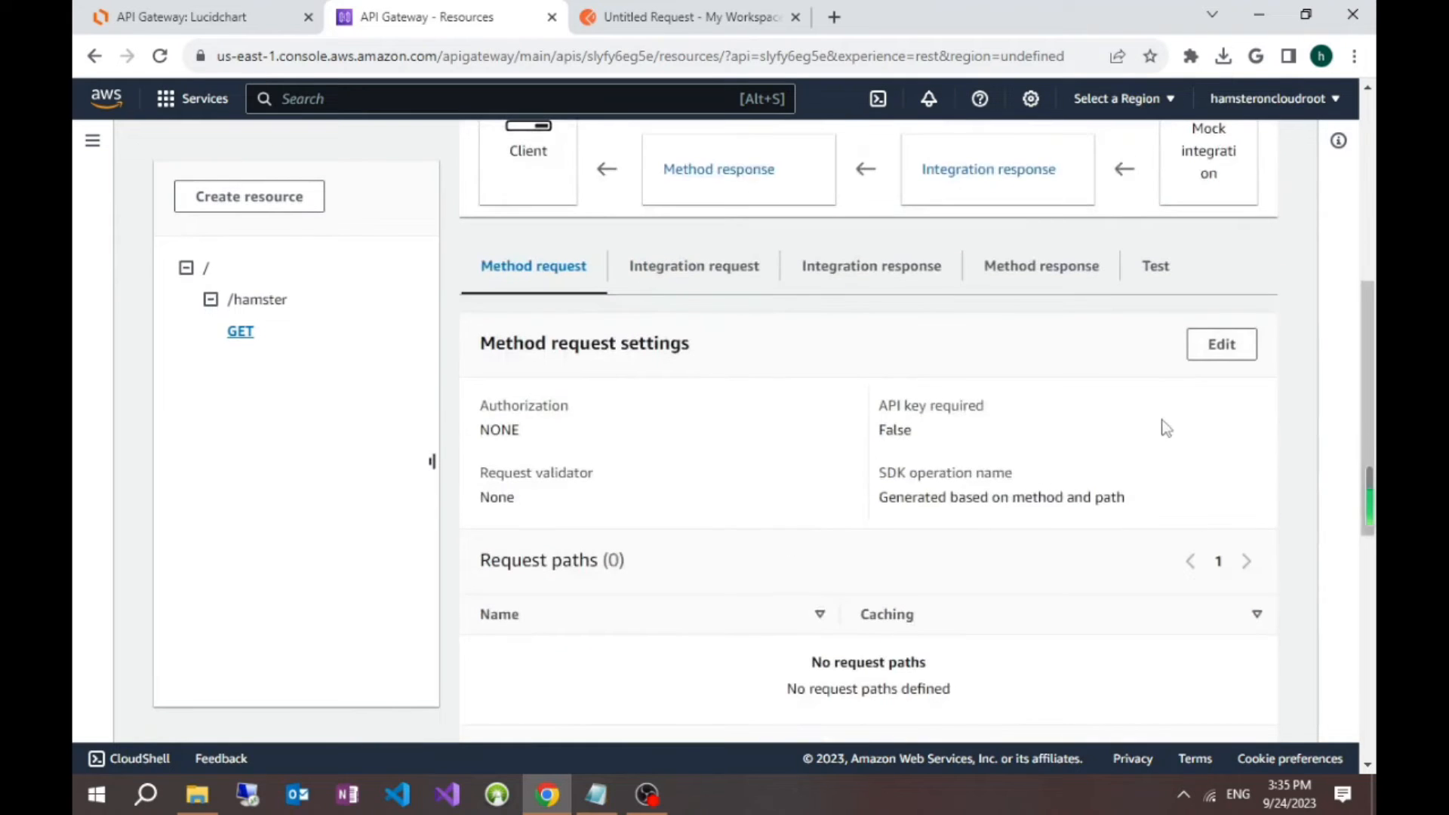
{"action": "left_click", "coordinate": [1221, 345]}
Step: Add an optional URL query string parameter called name to the GET method request and save it
{"action": "scroll", "coordinate": [867, 453], "scroll_direction": "down", "scroll_amount": 3}
{"action": "scroll", "coordinate": [875, 457], "scroll_direction": "down", "scroll_amount": 2}
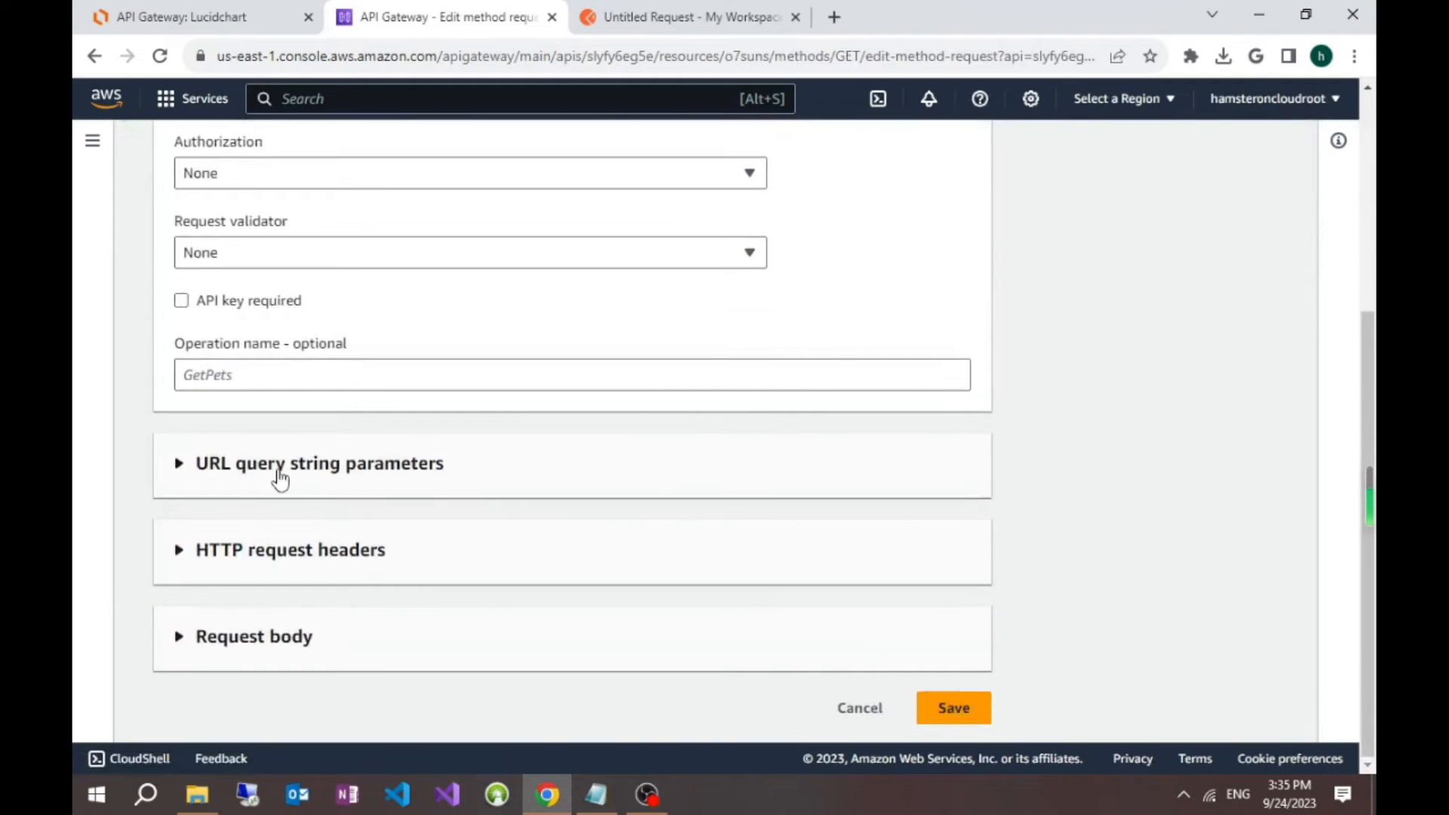
{"action": "left_click", "coordinate": [328, 474]}
{"action": "scroll", "coordinate": [332, 489], "scroll_direction": "down", "scroll_amount": 1}
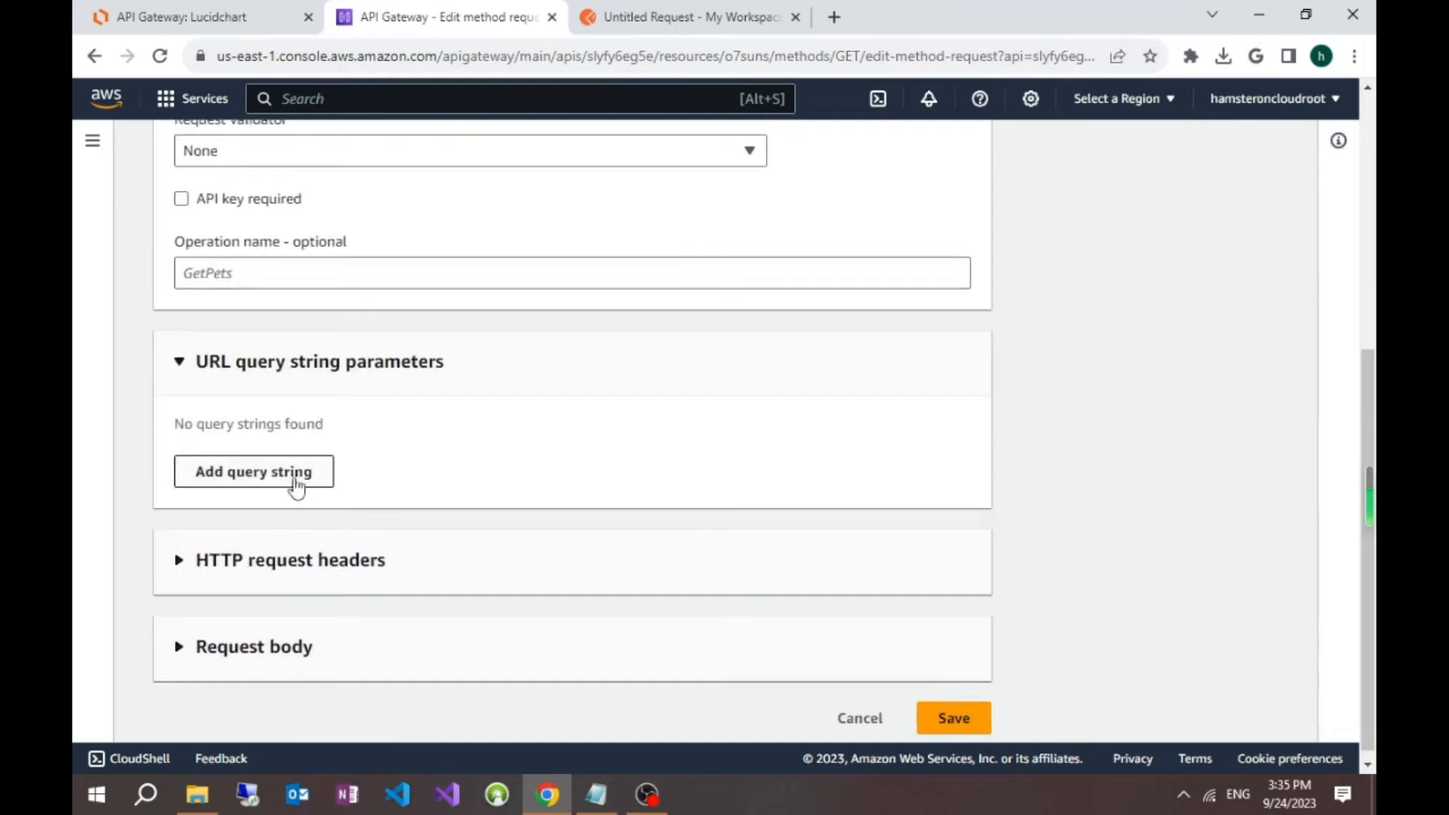
{"action": "left_click", "coordinate": [296, 483]}
{"action": "left_click", "coordinate": [308, 449]}
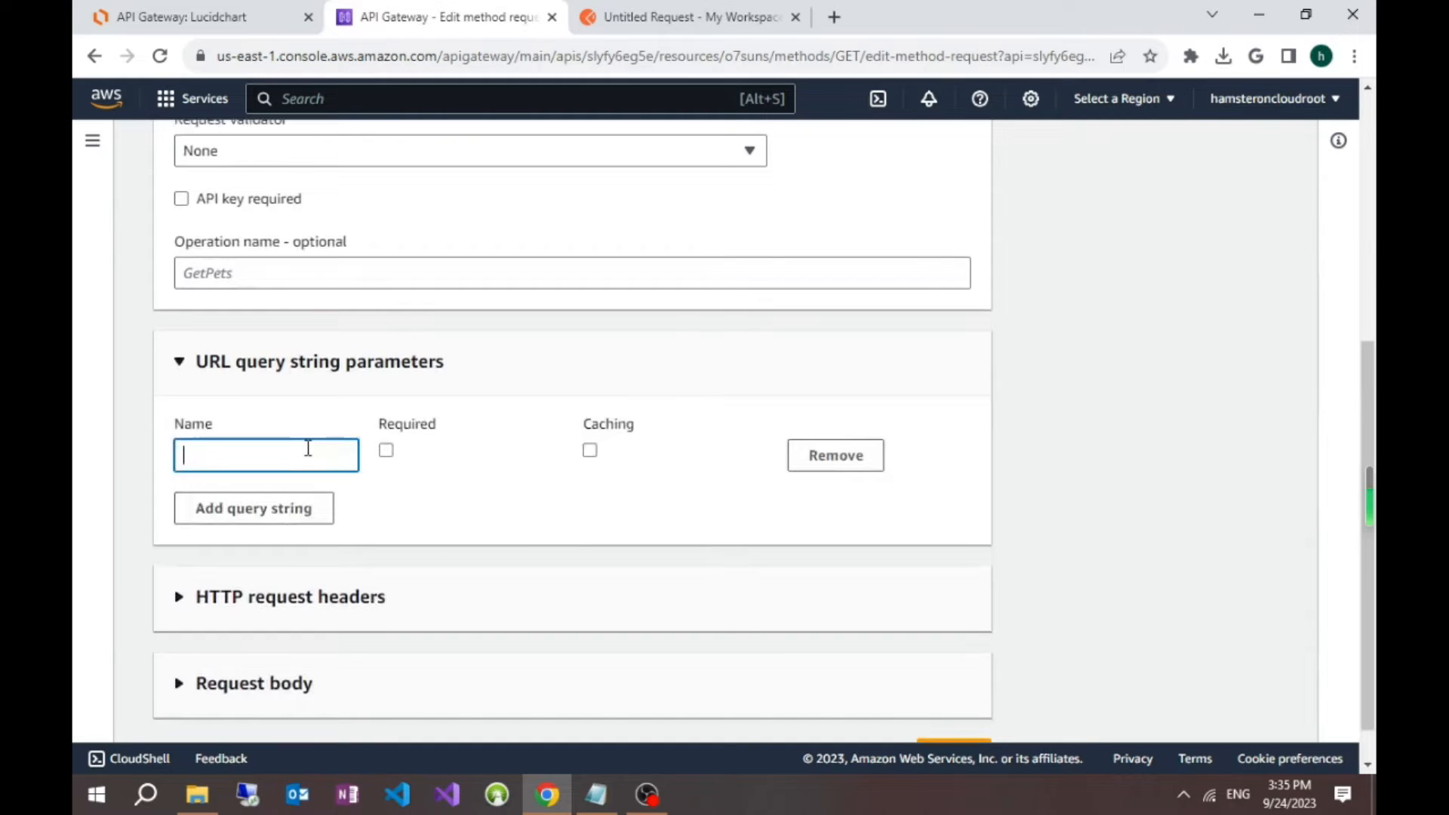
{"action": "type", "text": "name"}
{"action": "left_click", "coordinate": [1085, 522]}
{"action": "scroll", "coordinate": [1108, 541], "scroll_direction": "down", "scroll_amount": 1}
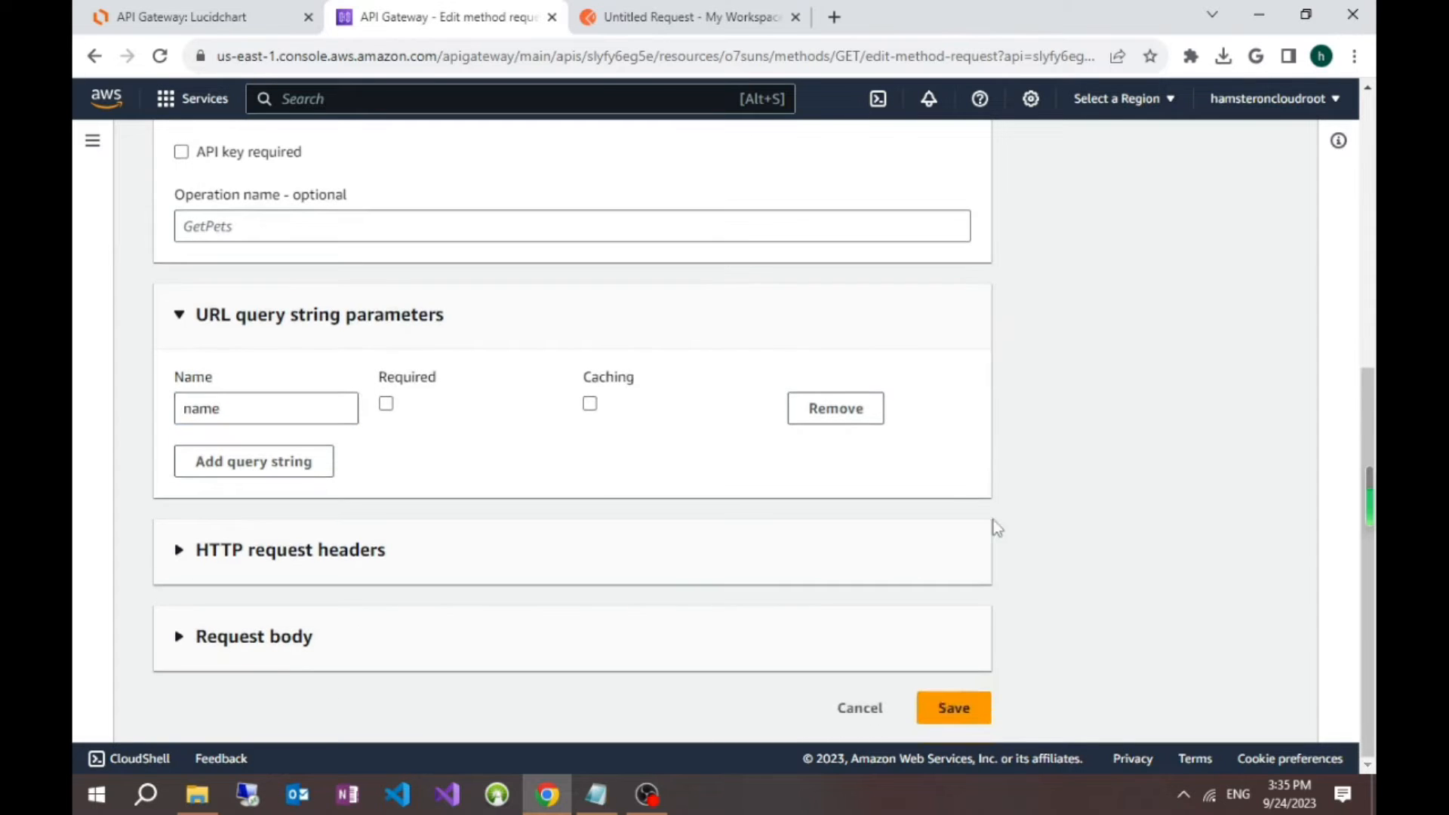
{"action": "left_click", "coordinate": [954, 706]}
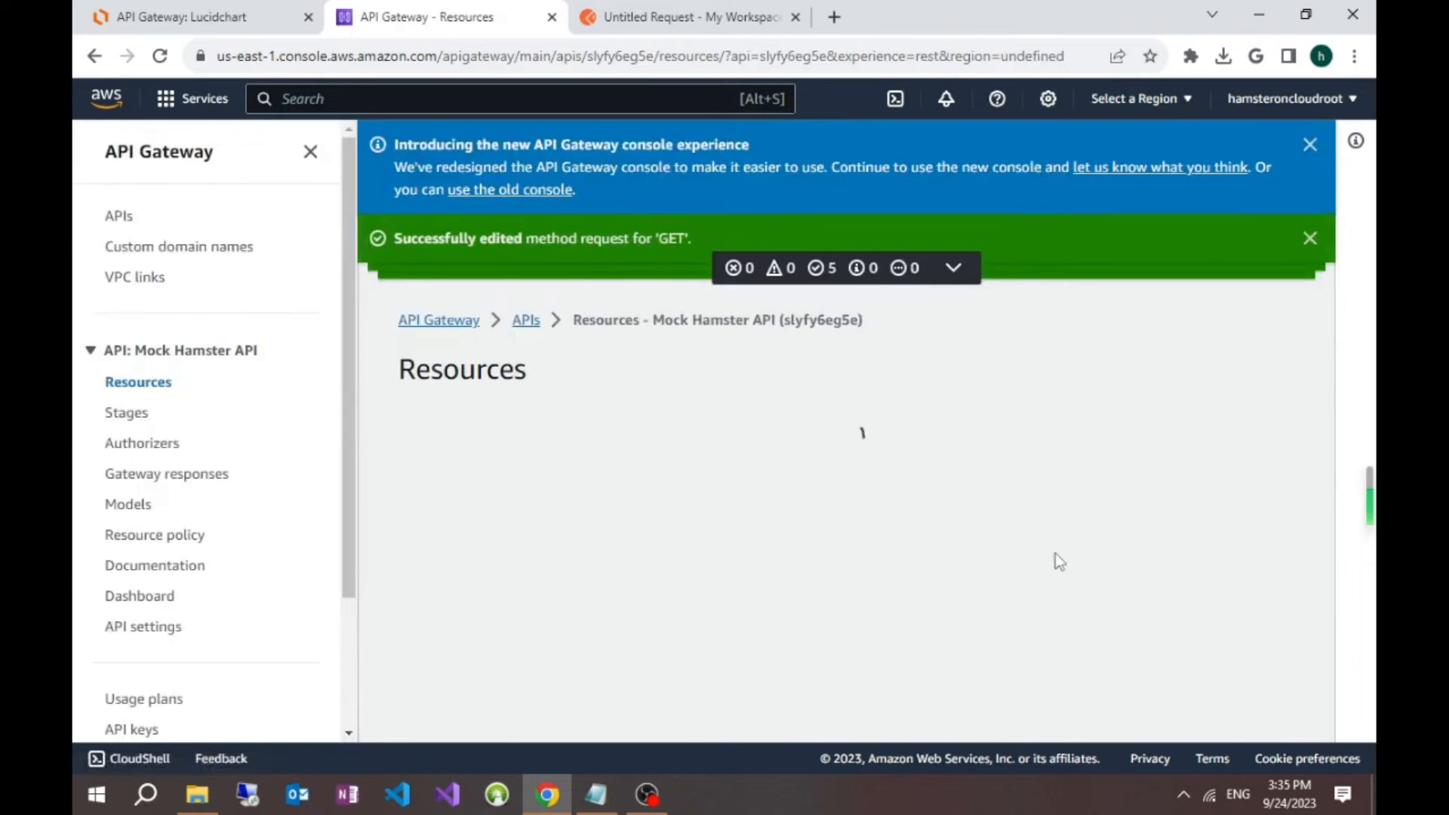
{"action": "scroll", "coordinate": [1041, 535], "scroll_direction": "down", "scroll_amount": 5}
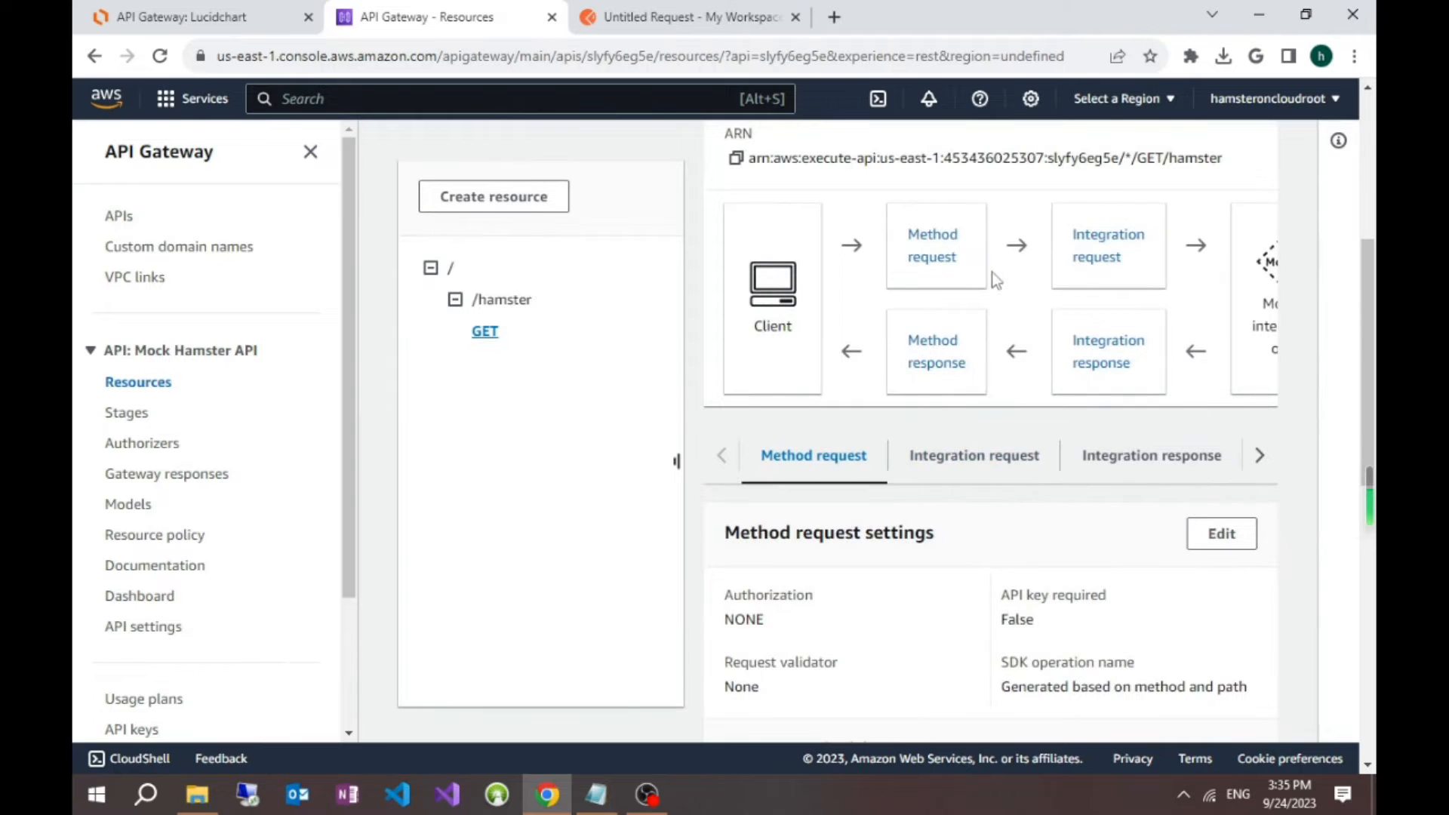
Step: Review the GET method's request settings, including its request paths, URL query string parameters, headers and body
{"action": "left_click", "coordinate": [308, 153]}
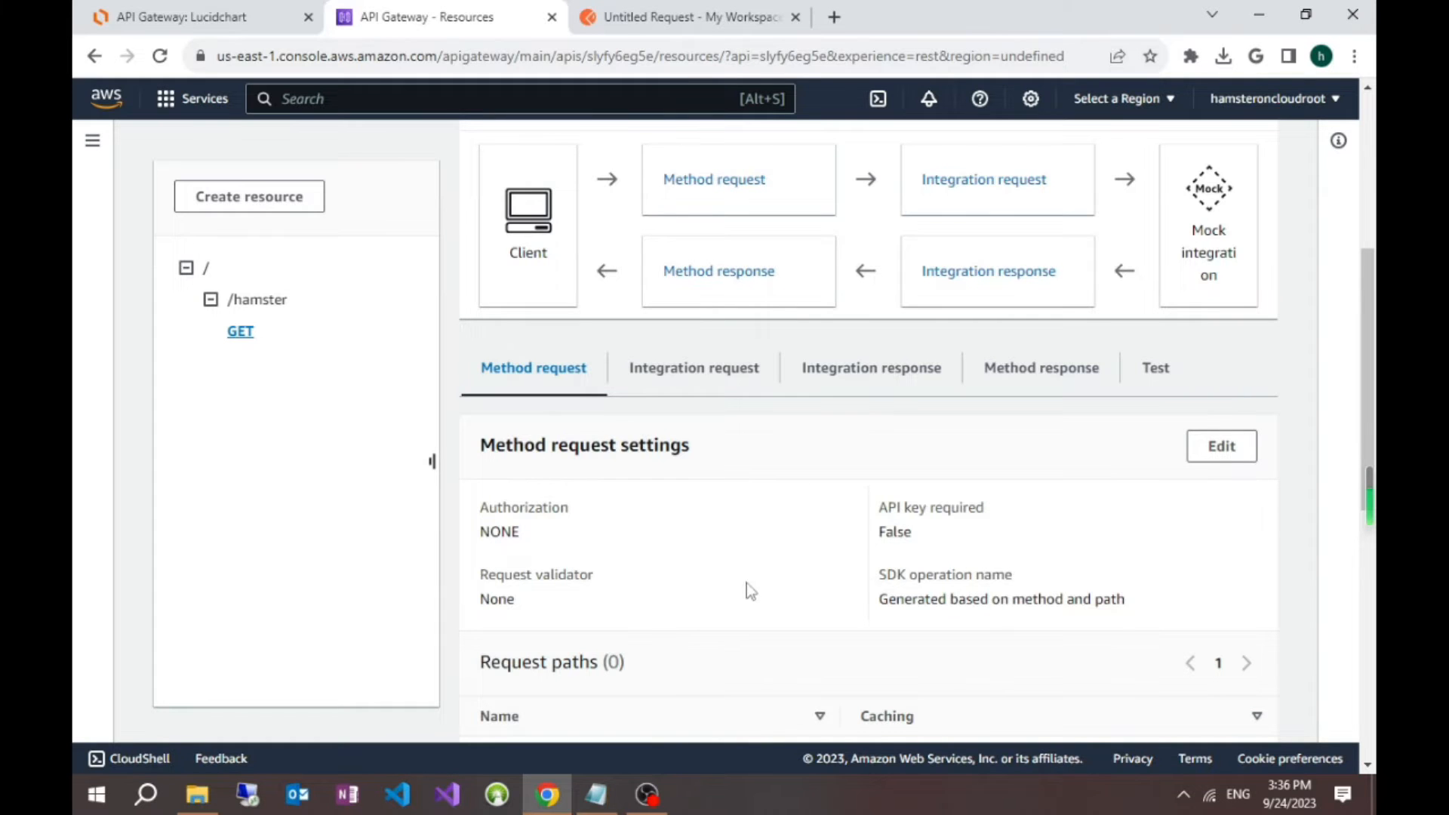
{"action": "scroll", "coordinate": [834, 599], "scroll_direction": "down", "scroll_amount": 1}
{"action": "scroll", "coordinate": [834, 599], "scroll_direction": "up", "scroll_amount": 2}
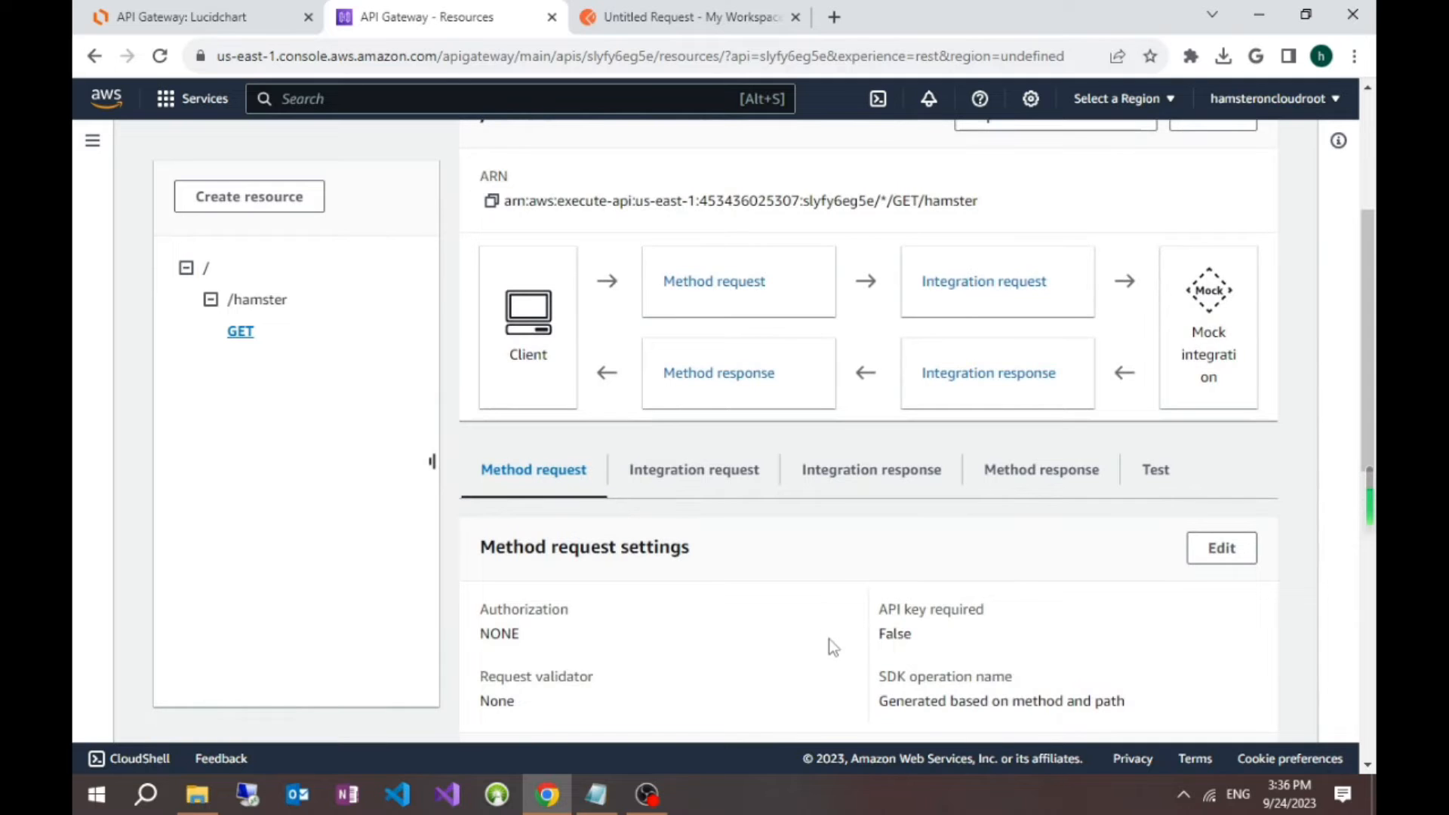
{"action": "scroll", "coordinate": [820, 626], "scroll_direction": "down", "scroll_amount": 8}
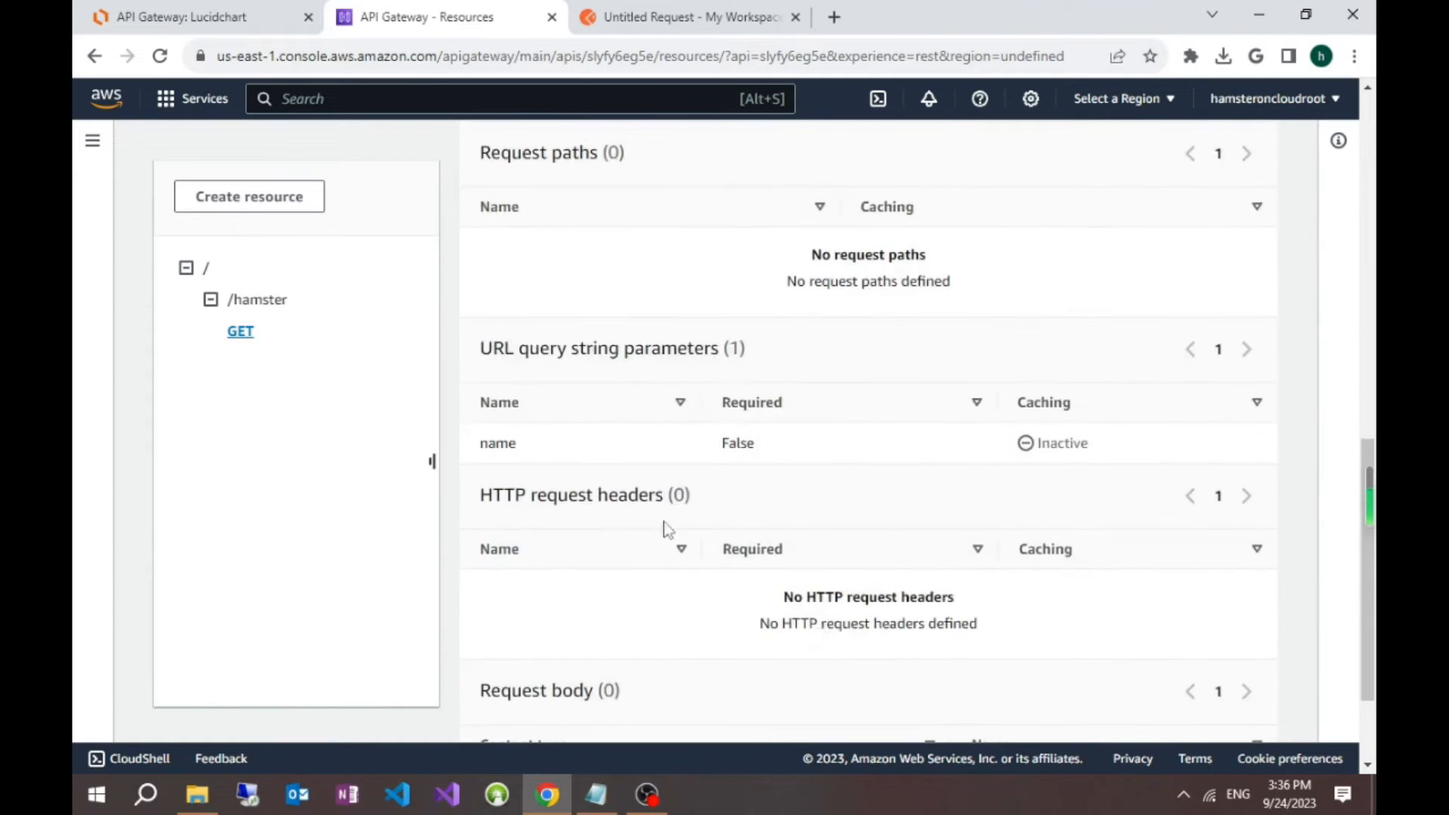
{"action": "scroll", "coordinate": [744, 608], "scroll_direction": "down", "scroll_amount": 2}
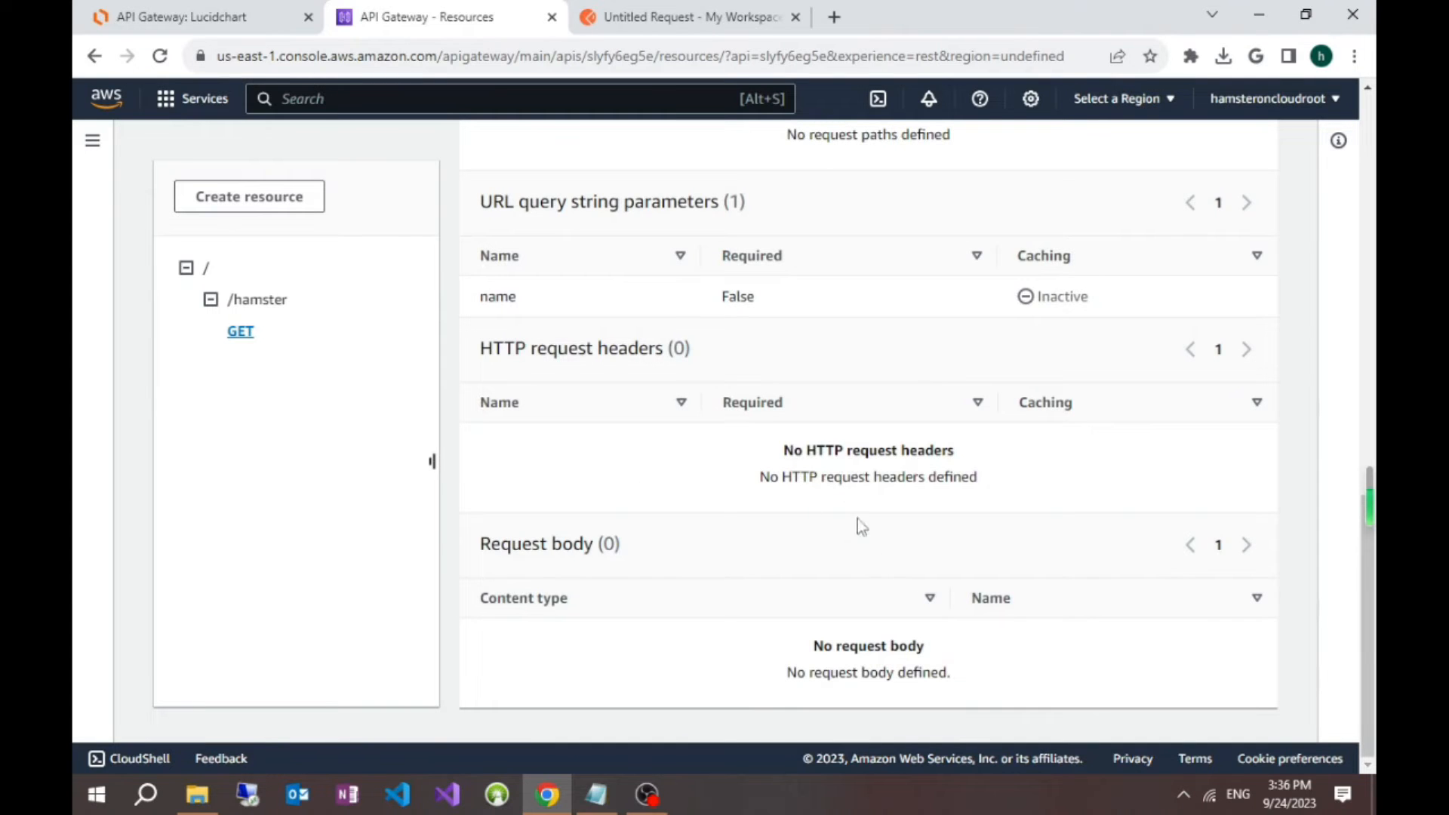
{"action": "scroll", "coordinate": [868, 543], "scroll_direction": "up", "scroll_amount": 10}
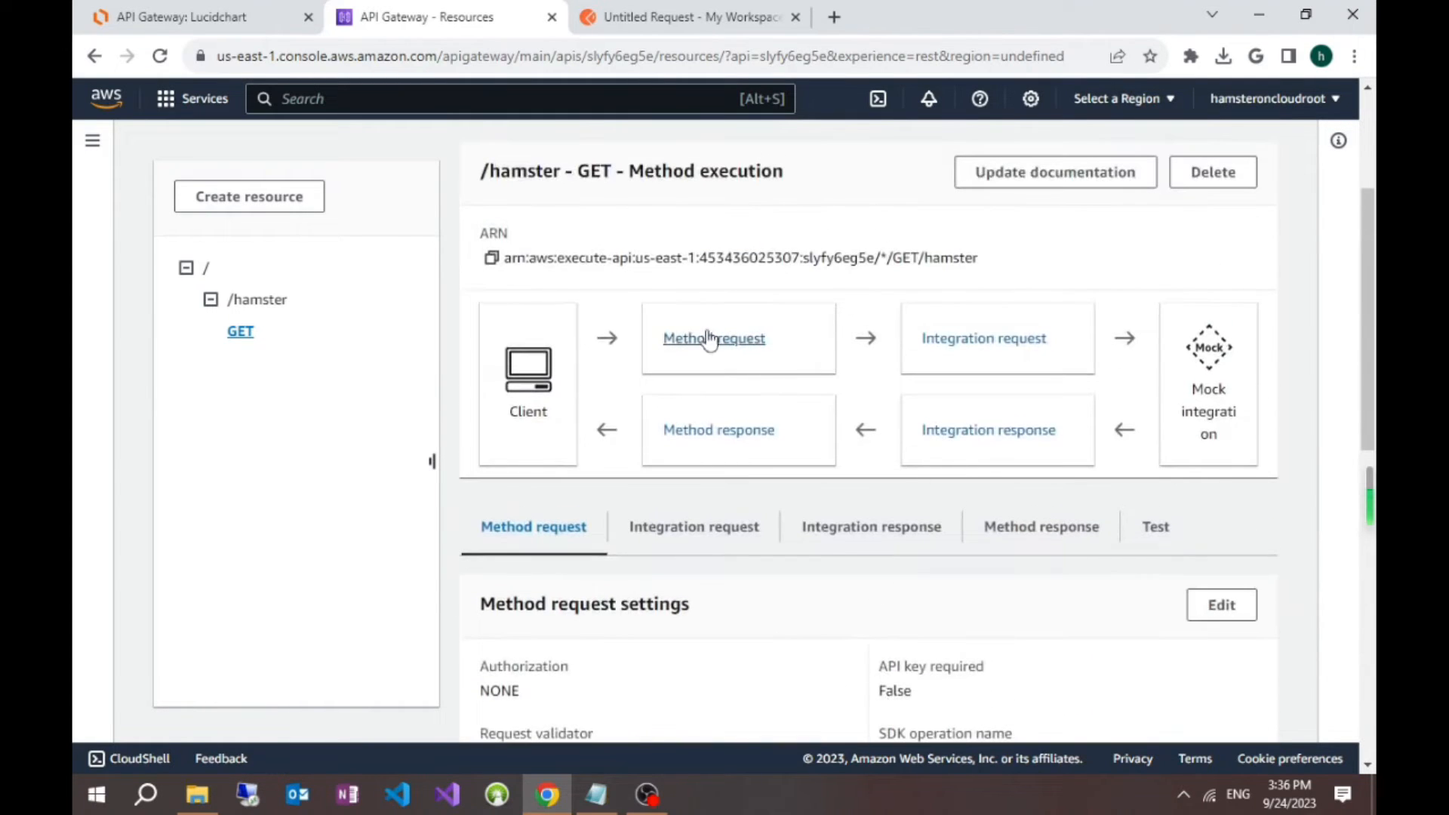
Step: Open the application/json mapping template of the GET method's integration request for editing
{"action": "left_click", "coordinate": [994, 351]}
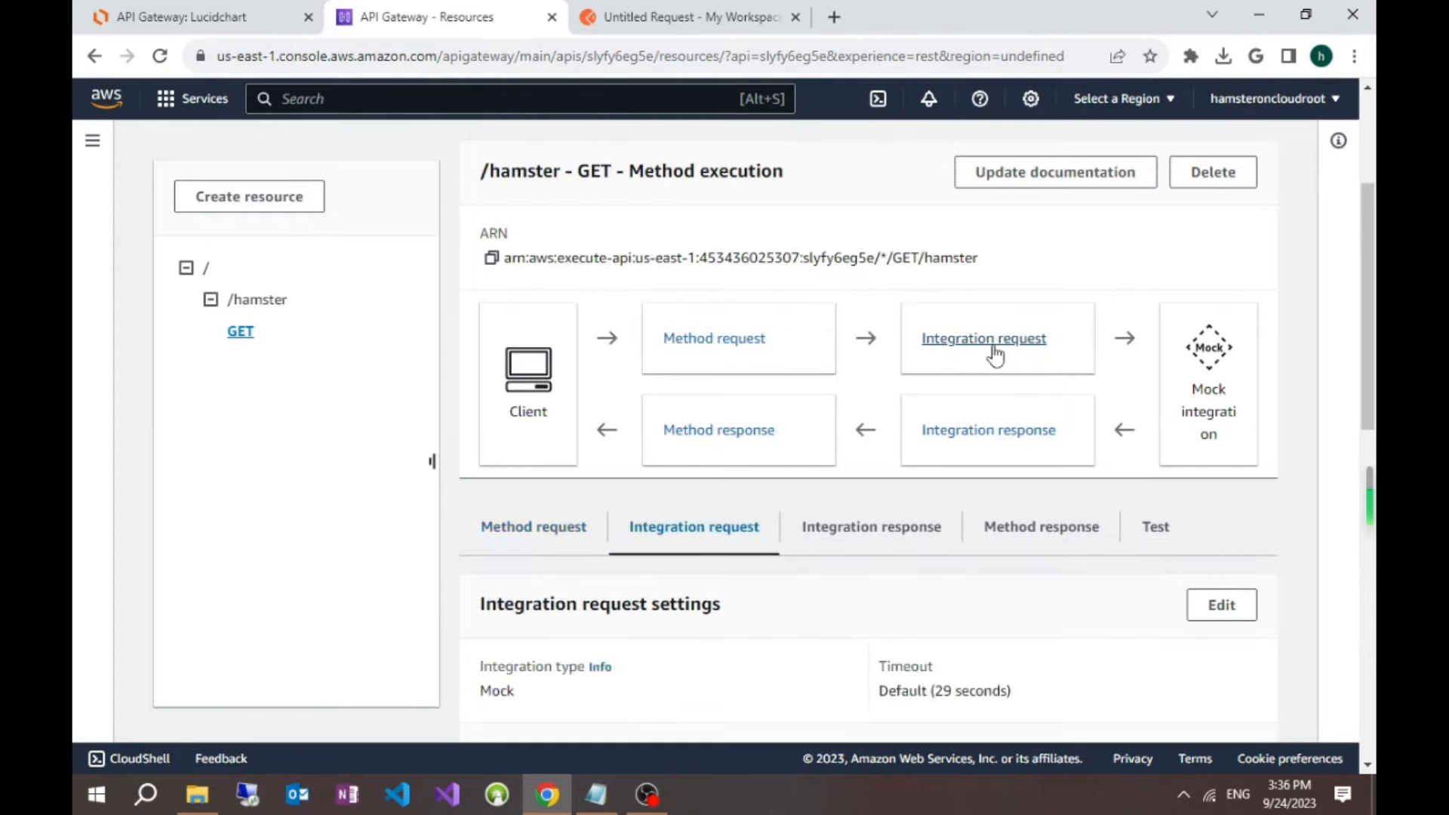
{"action": "scroll", "coordinate": [836, 615], "scroll_direction": "down", "scroll_amount": 2}
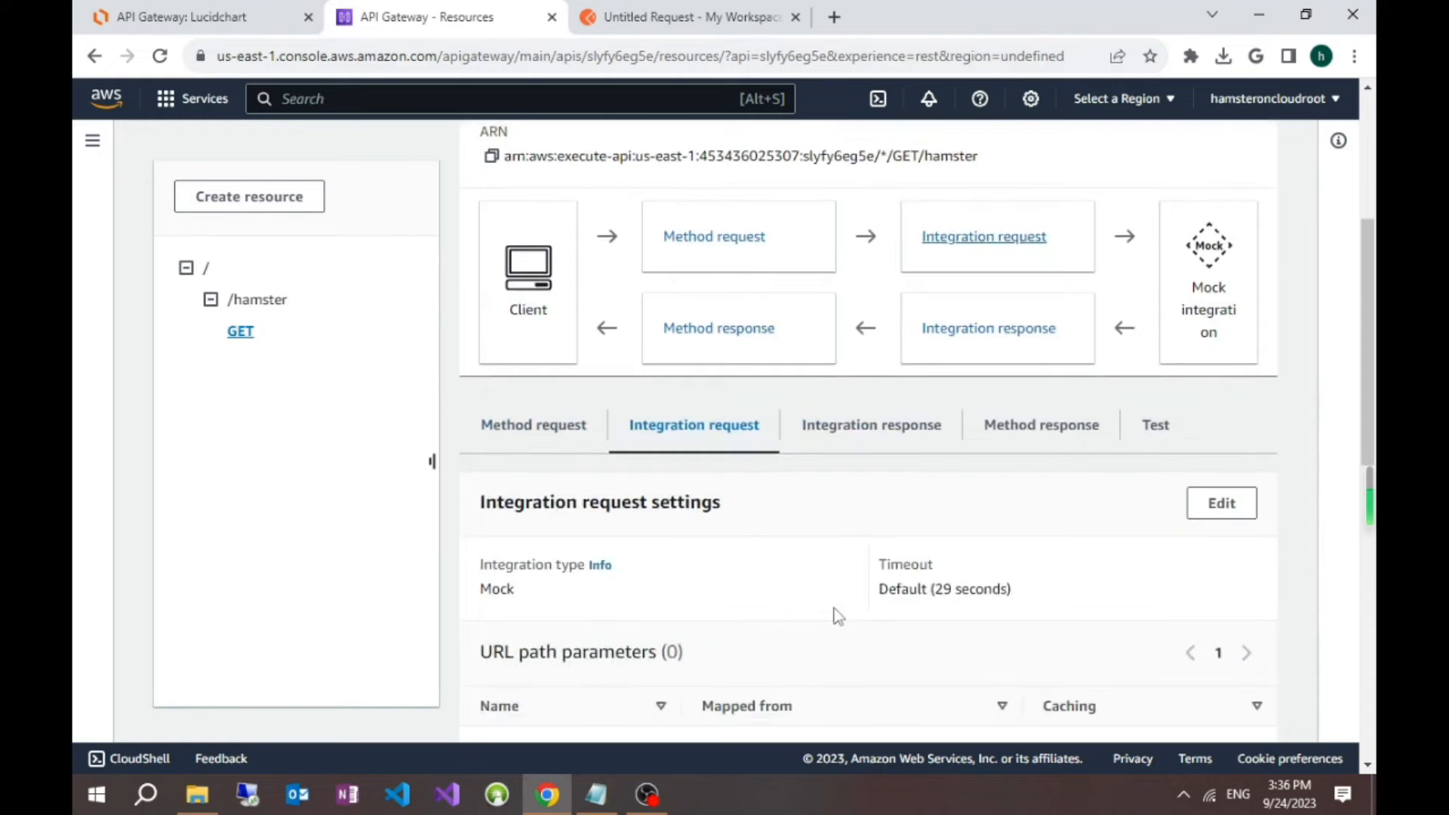
{"action": "scroll", "coordinate": [836, 613], "scroll_direction": "down", "scroll_amount": 10}
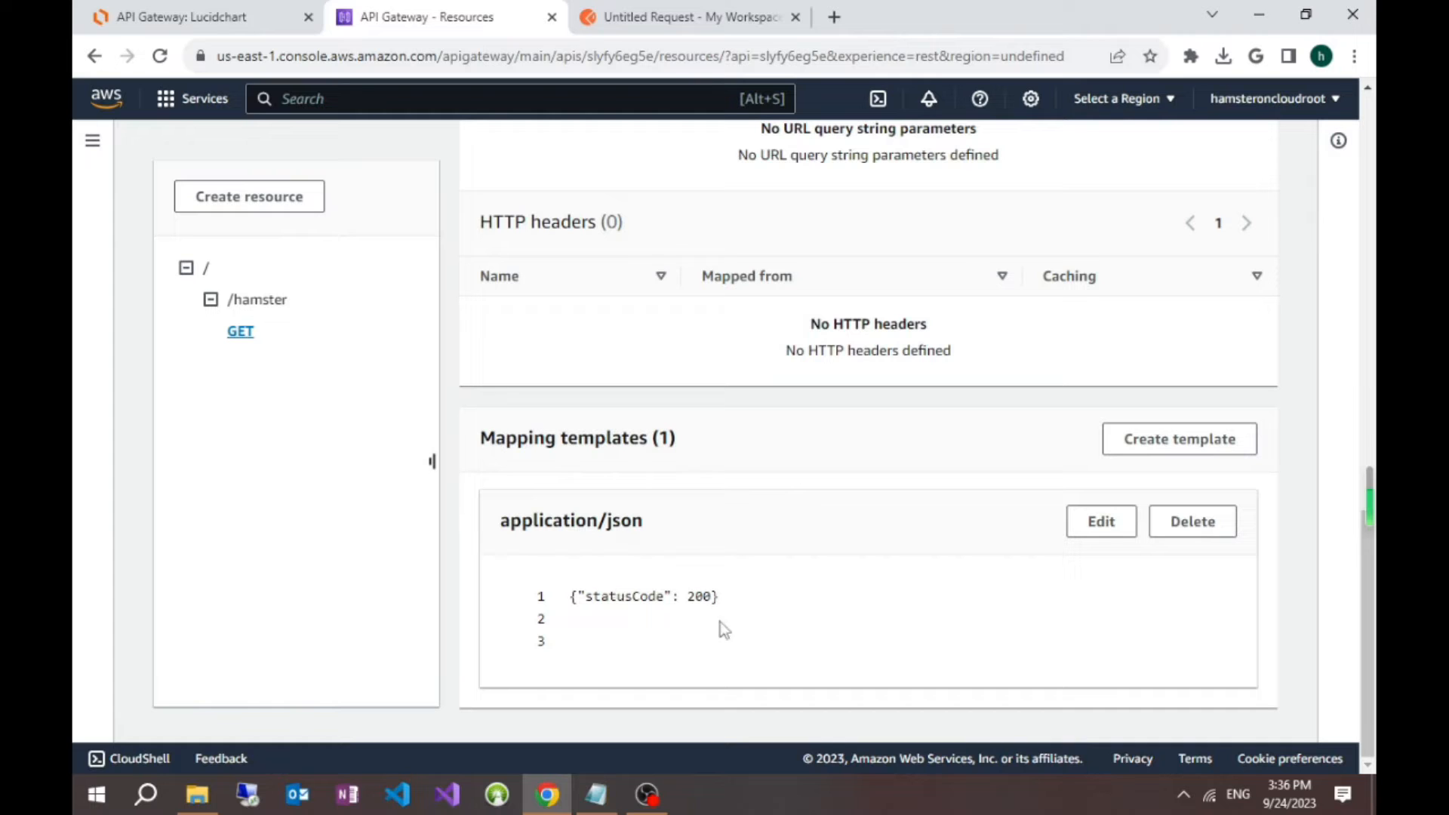
{"action": "left_click", "coordinate": [1111, 532]}
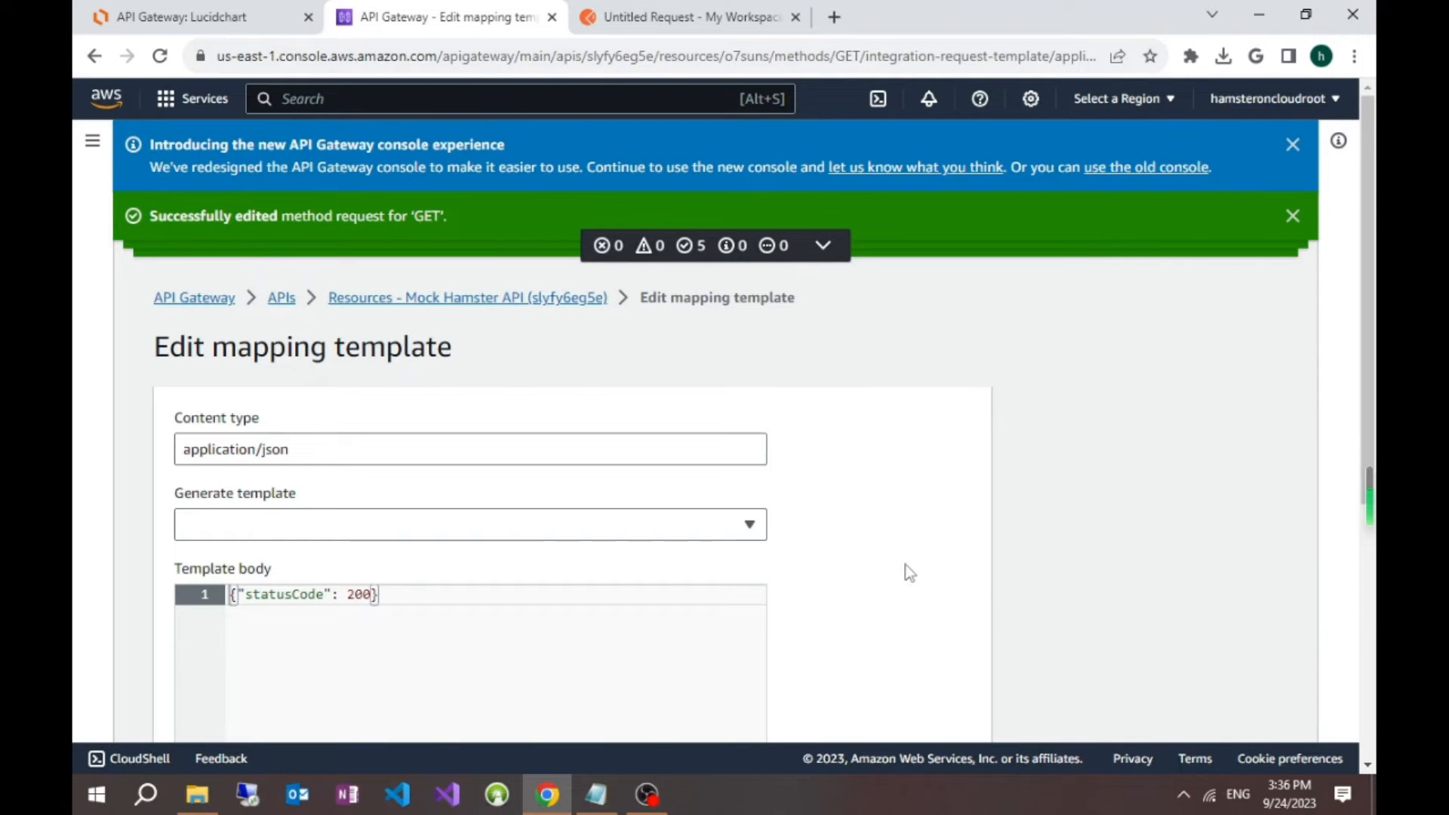
{"action": "scroll", "coordinate": [910, 572], "scroll_direction": "down", "scroll_amount": 3}
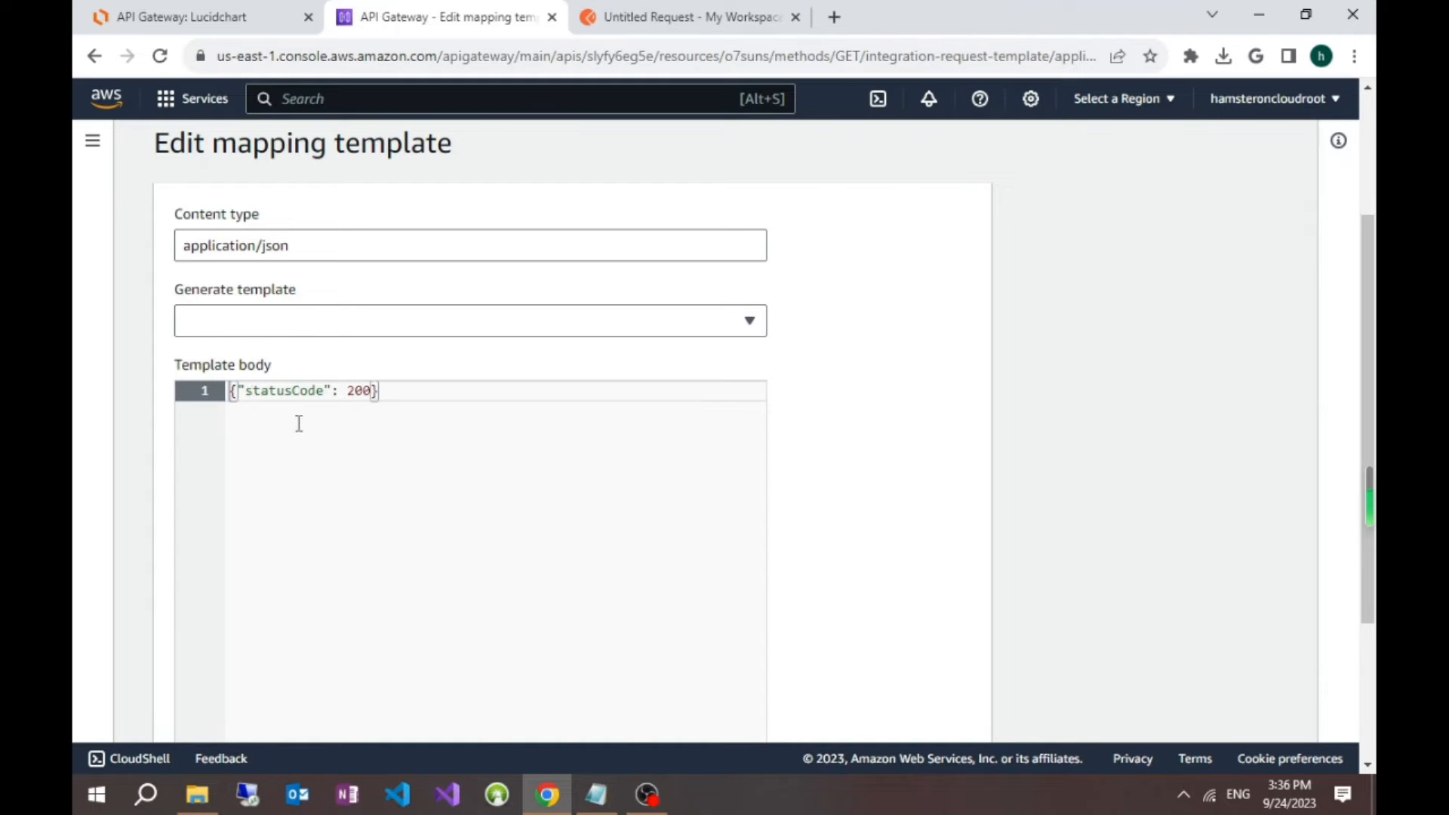
Step: Copy the conditional template from the Untitled Notepad file, which sets statusCode 200 when name equals "hammy" and 500 otherwise
{"action": "mouse_move", "coordinate": [596, 794]}
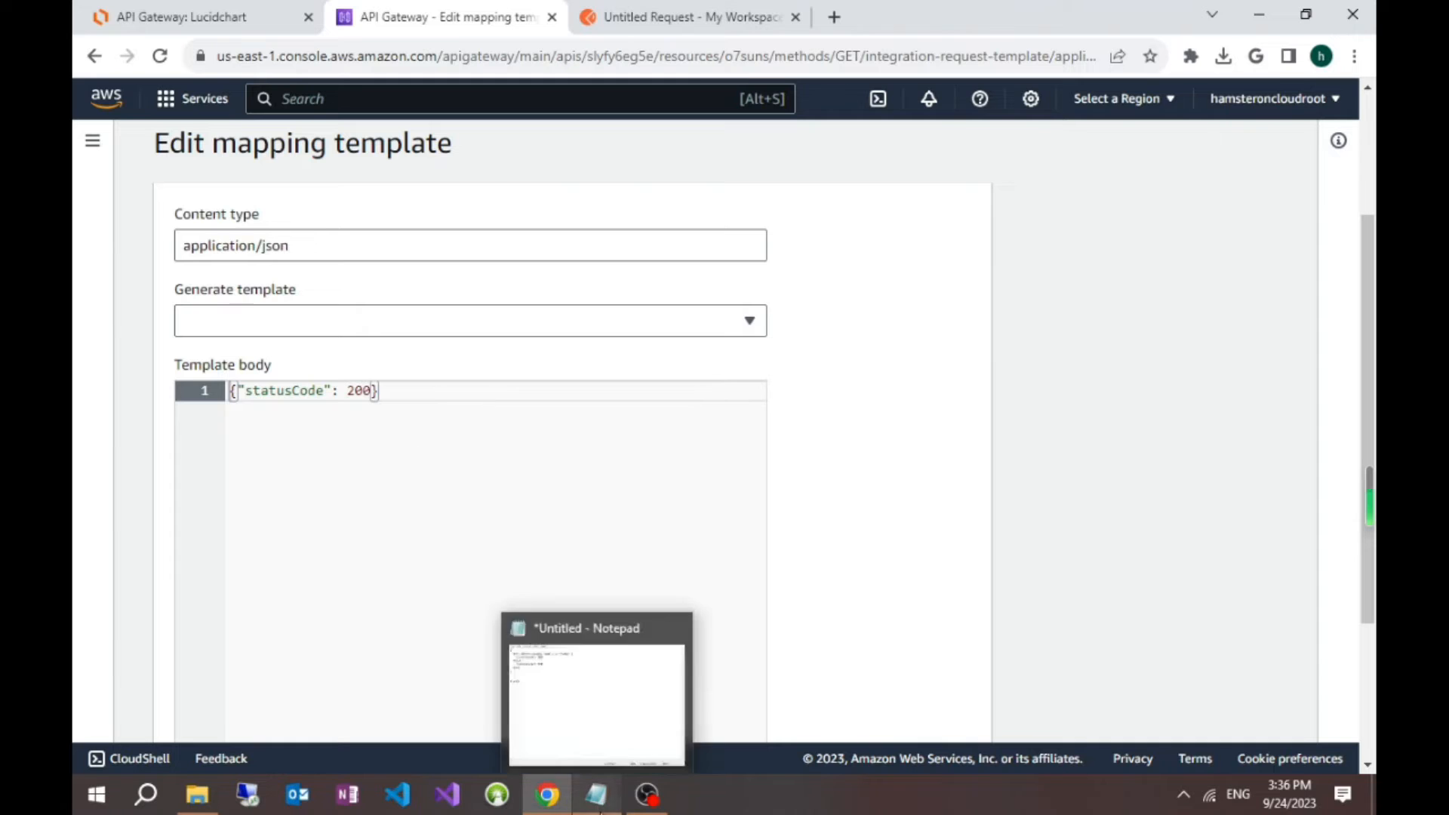
{"action": "left_click", "coordinate": [604, 667]}
{"action": "left_click", "coordinate": [405, 227]}
{"action": "left_click_drag", "start_coordinate": [397, 250], "coordinate": [337, 142]}
{"action": "key", "text": "ctrl+c"}
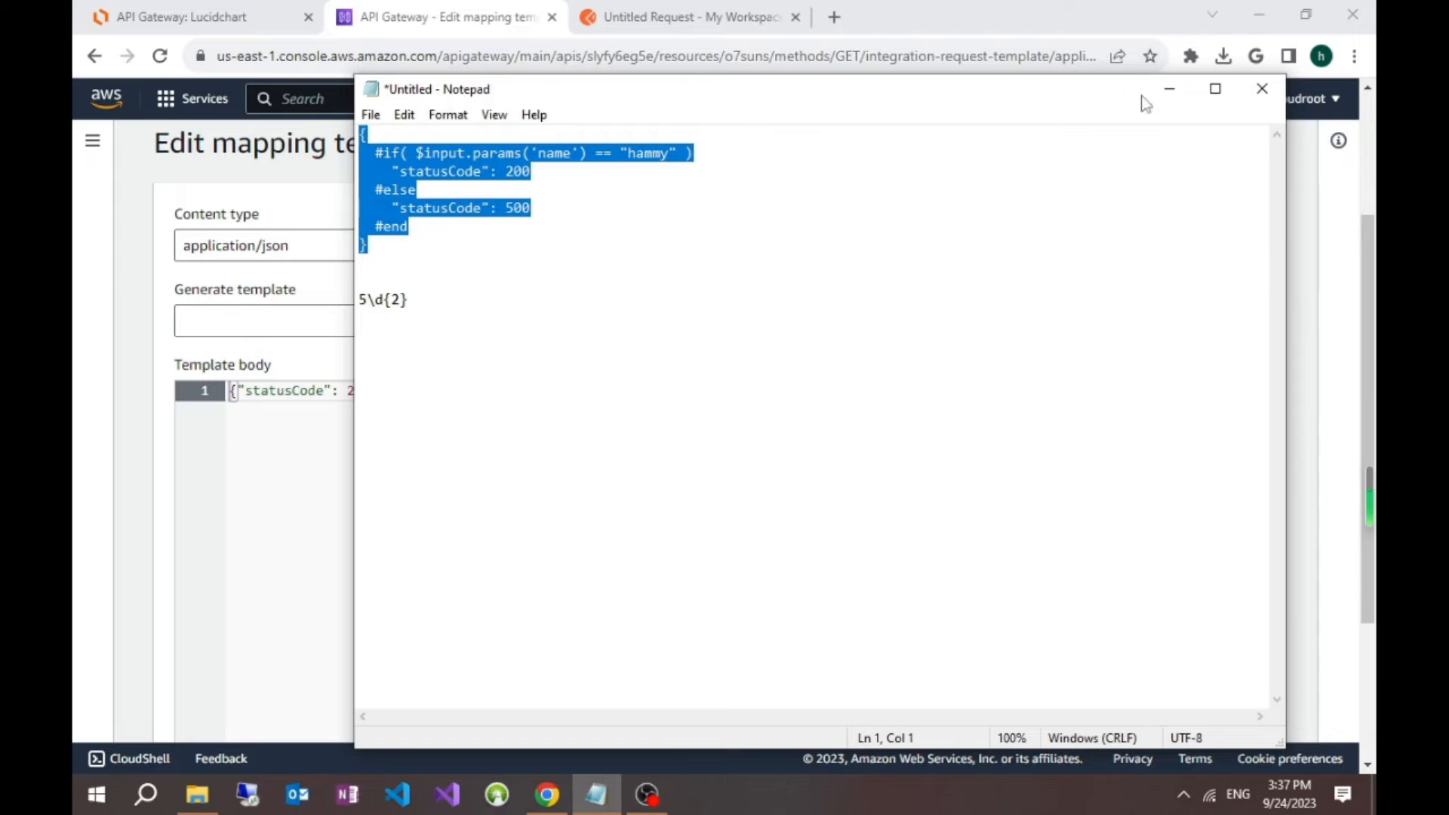
{"action": "left_click", "coordinate": [1169, 89]}
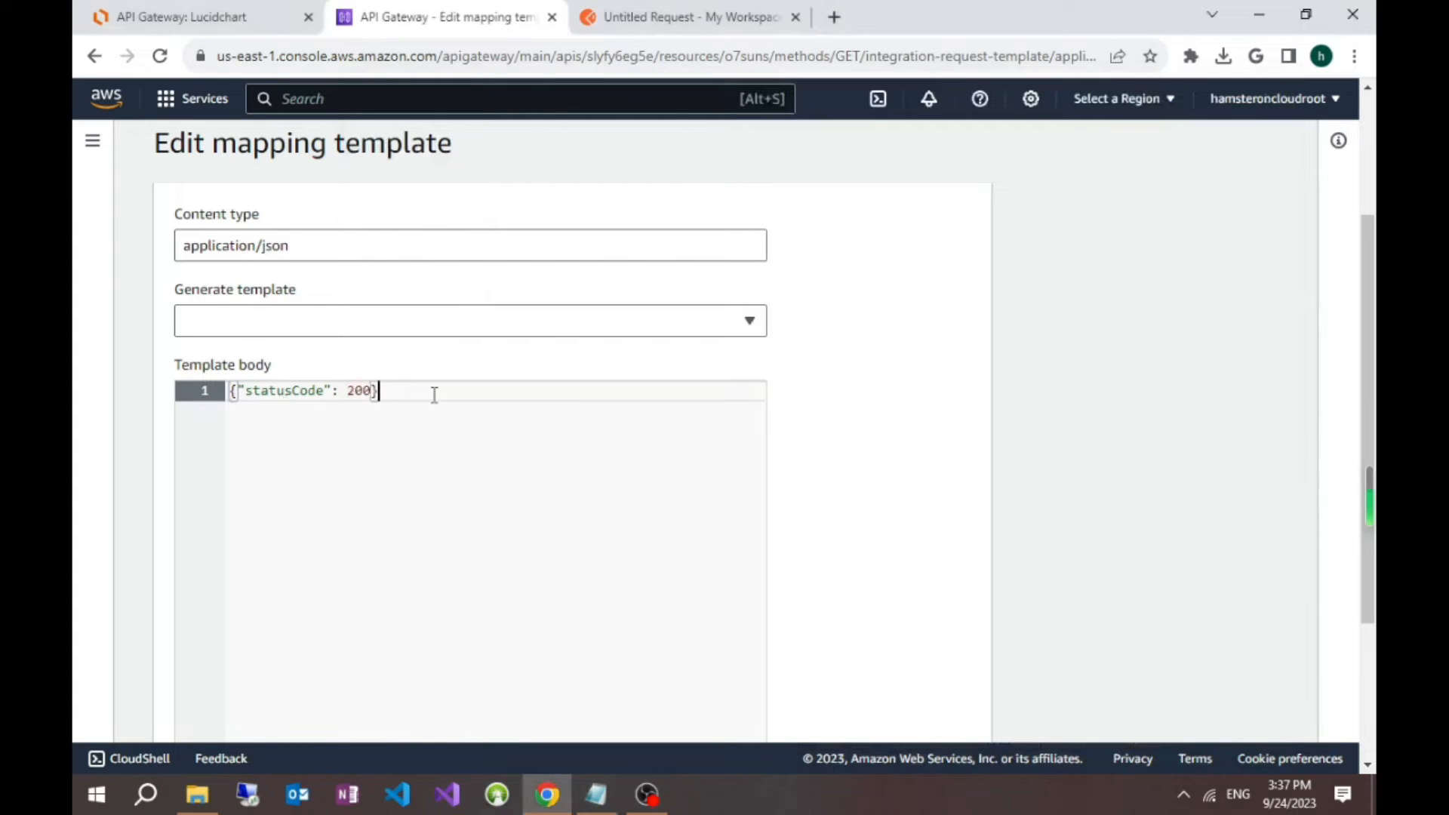
Step: Replace the template body with the copied #if/#else status code block and save the template
{"action": "left_click_drag", "start_coordinate": [433, 392], "coordinate": [185, 388]}
{"action": "key", "text": "ctrl+v"}
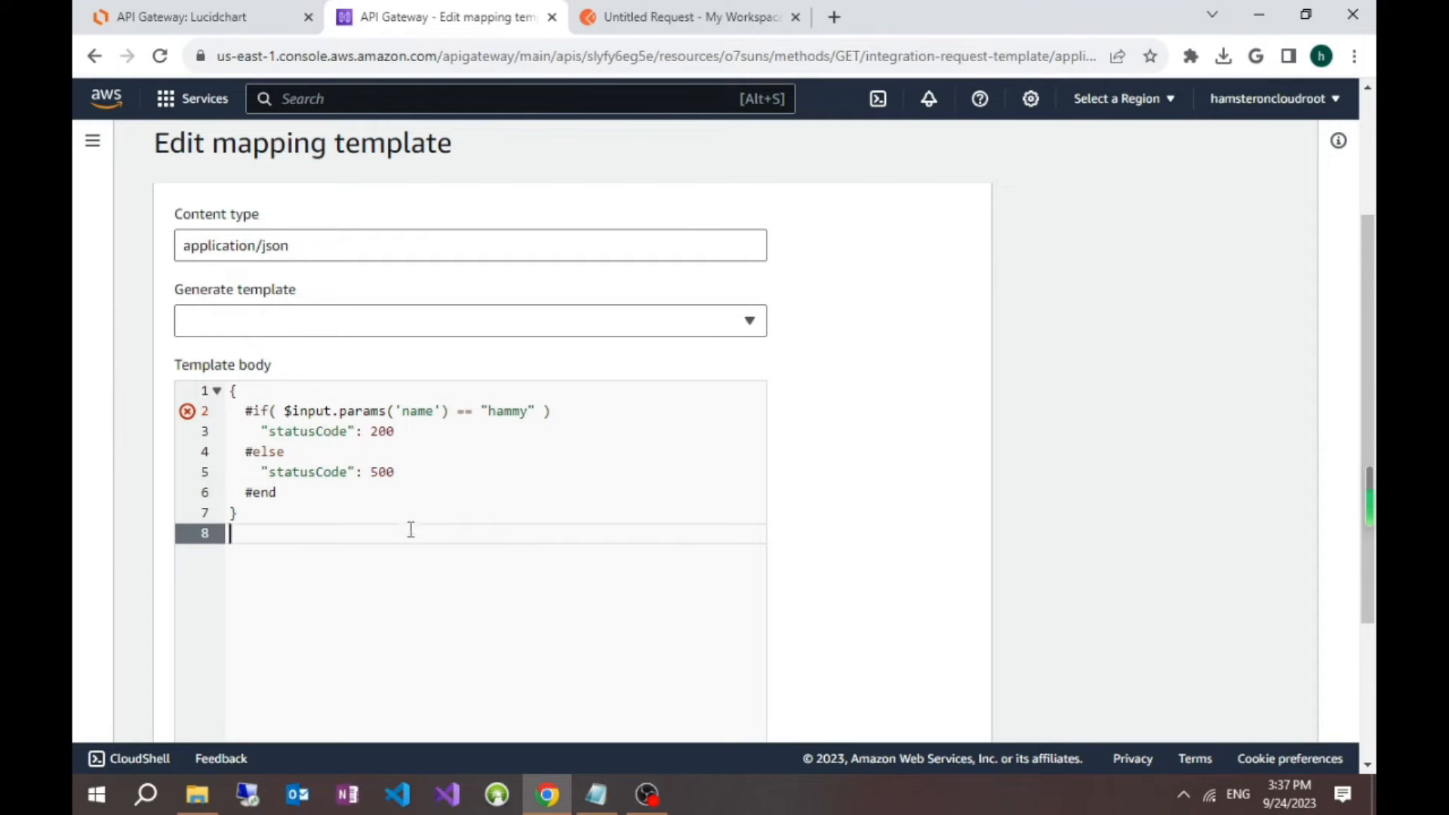
{"action": "scroll", "coordinate": [419, 385], "scroll_direction": "down", "scroll_amount": 1}
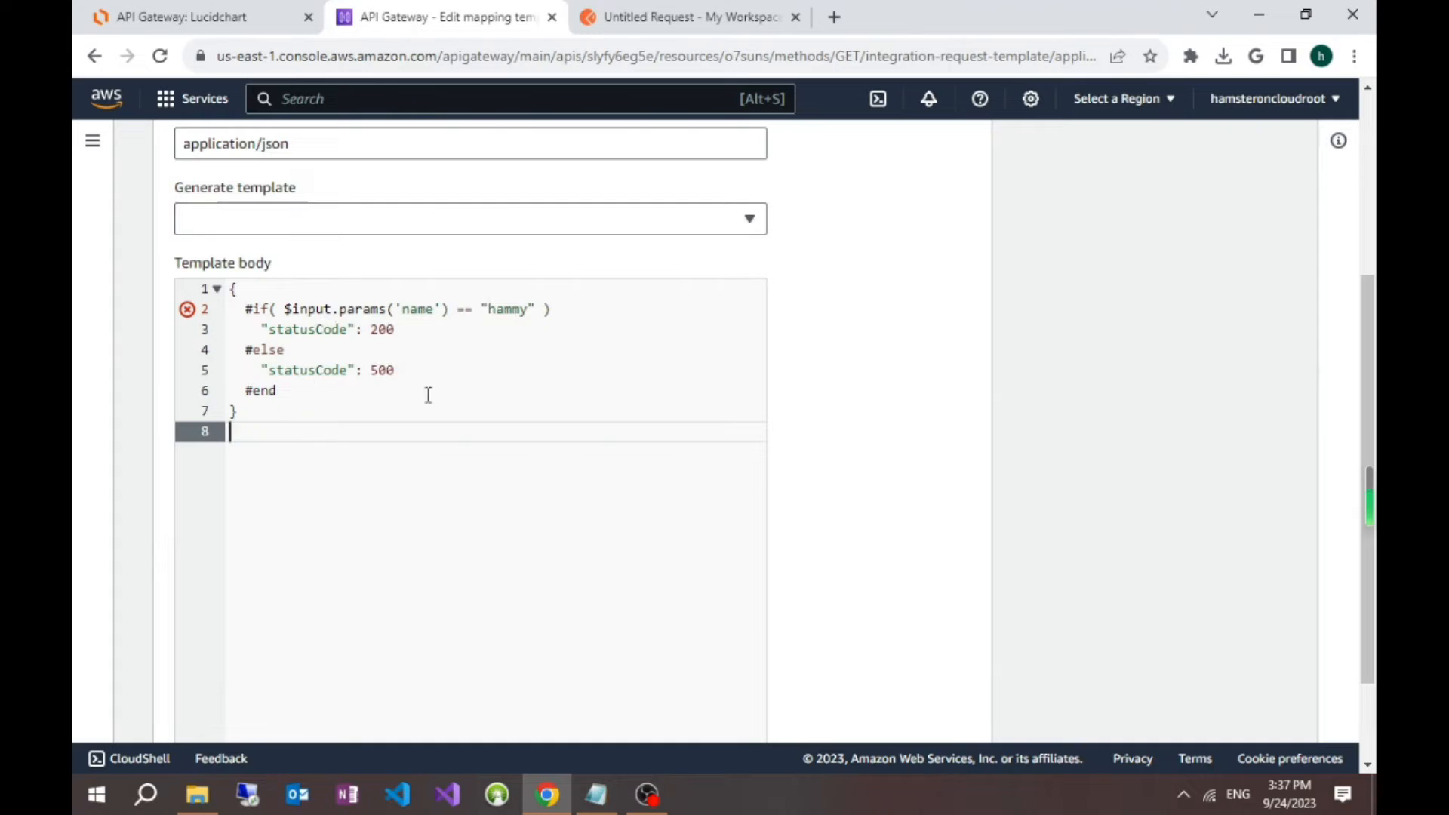
{"action": "scroll", "coordinate": [944, 421], "scroll_direction": "down", "scroll_amount": 2}
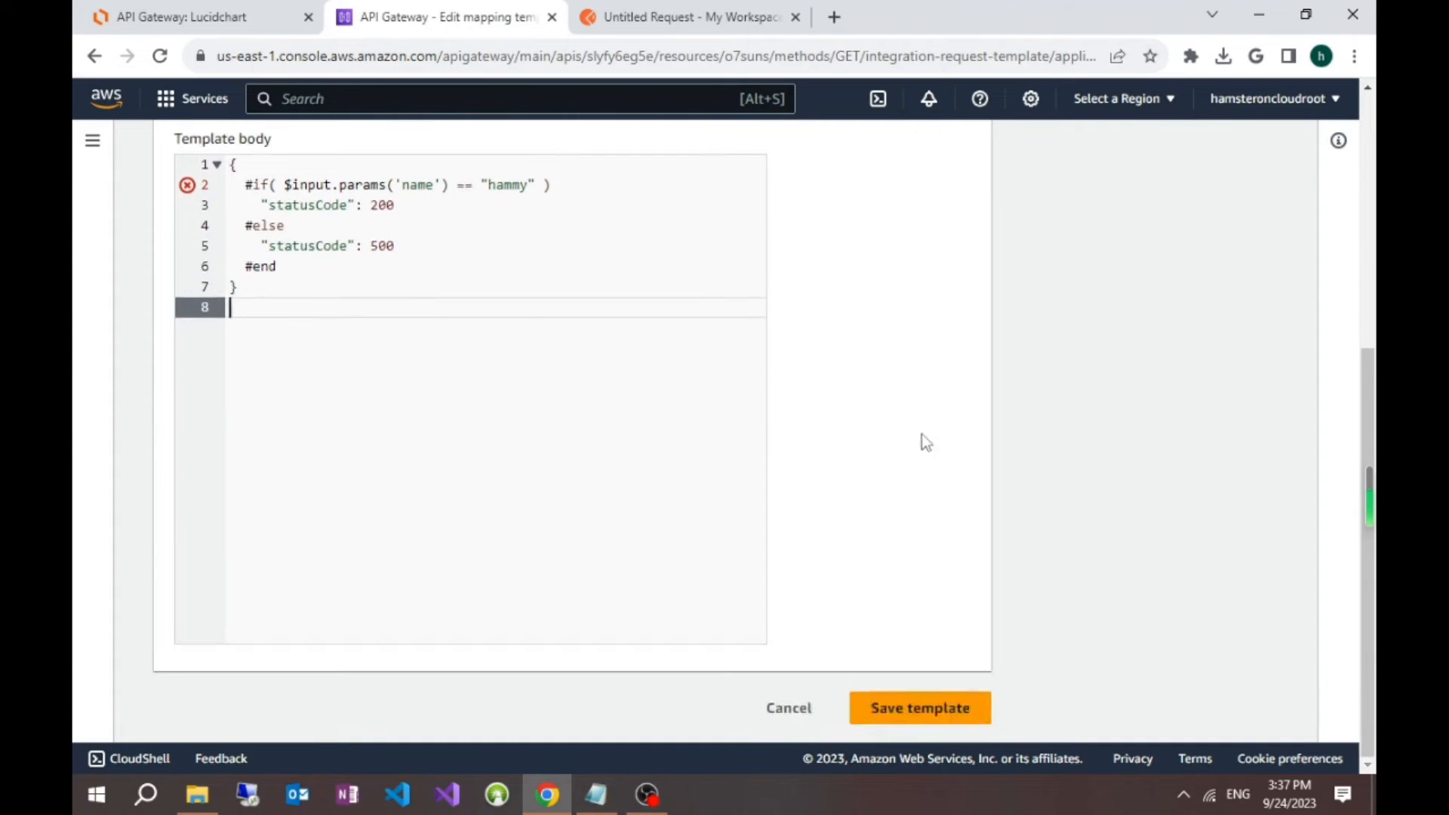
{"action": "left_click", "coordinate": [906, 713]}
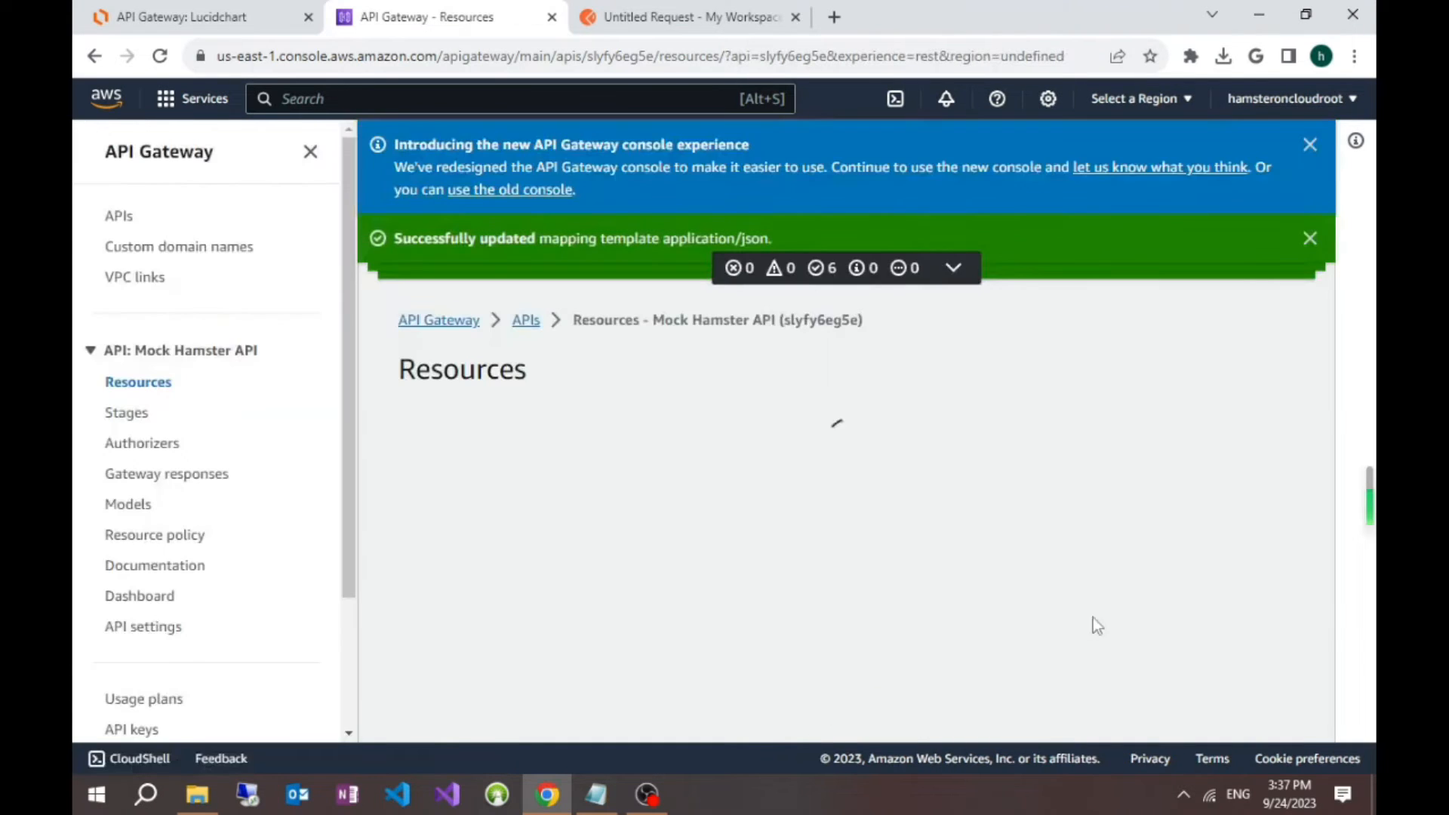
Step: Examine the GET method's default integration response, including its method response status code, header mappings and mapping templates
{"action": "scroll", "coordinate": [1207, 504], "scroll_direction": "down", "scroll_amount": 3}
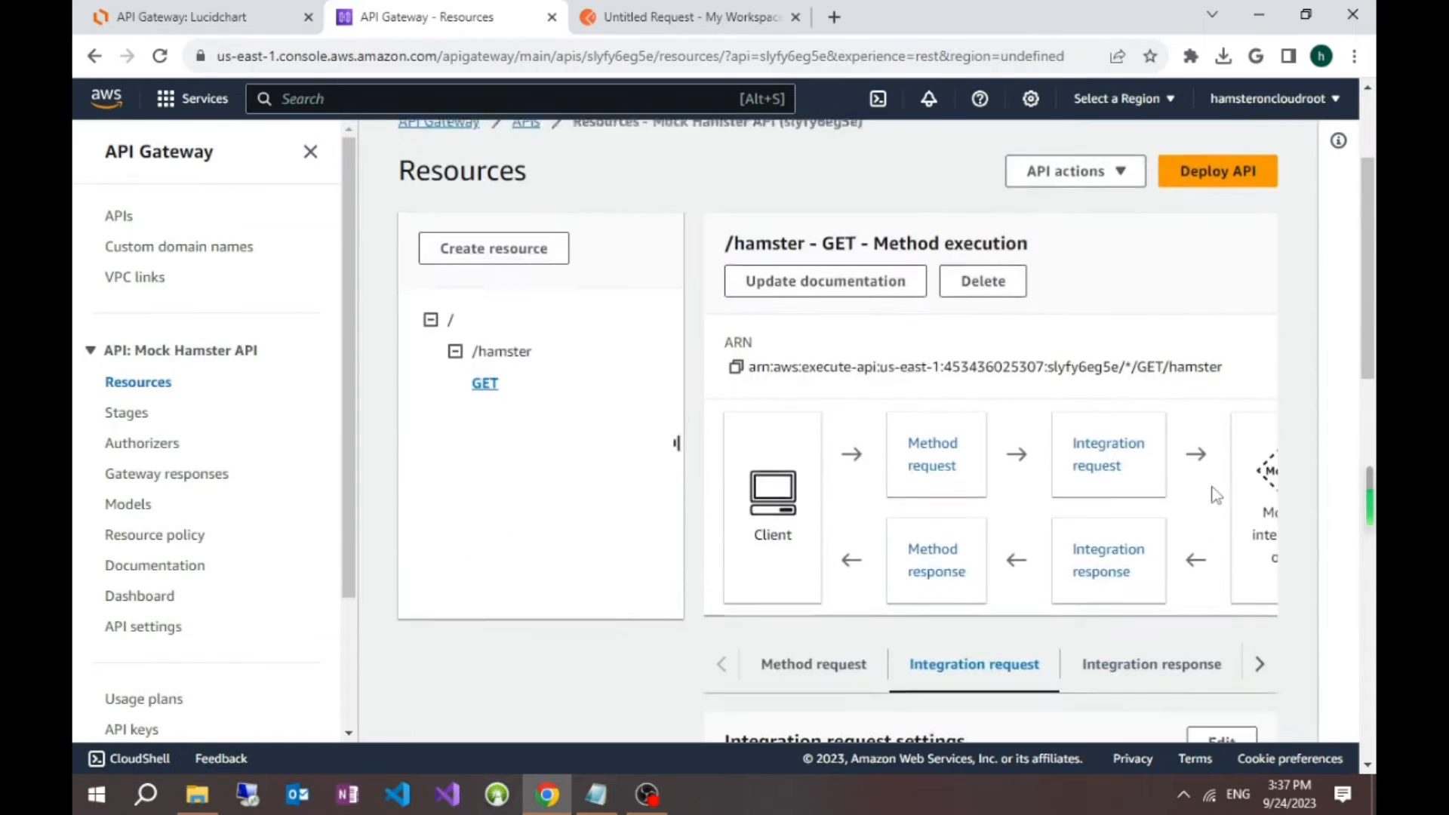
{"action": "scroll", "coordinate": [1215, 475], "scroll_direction": "down", "scroll_amount": 3}
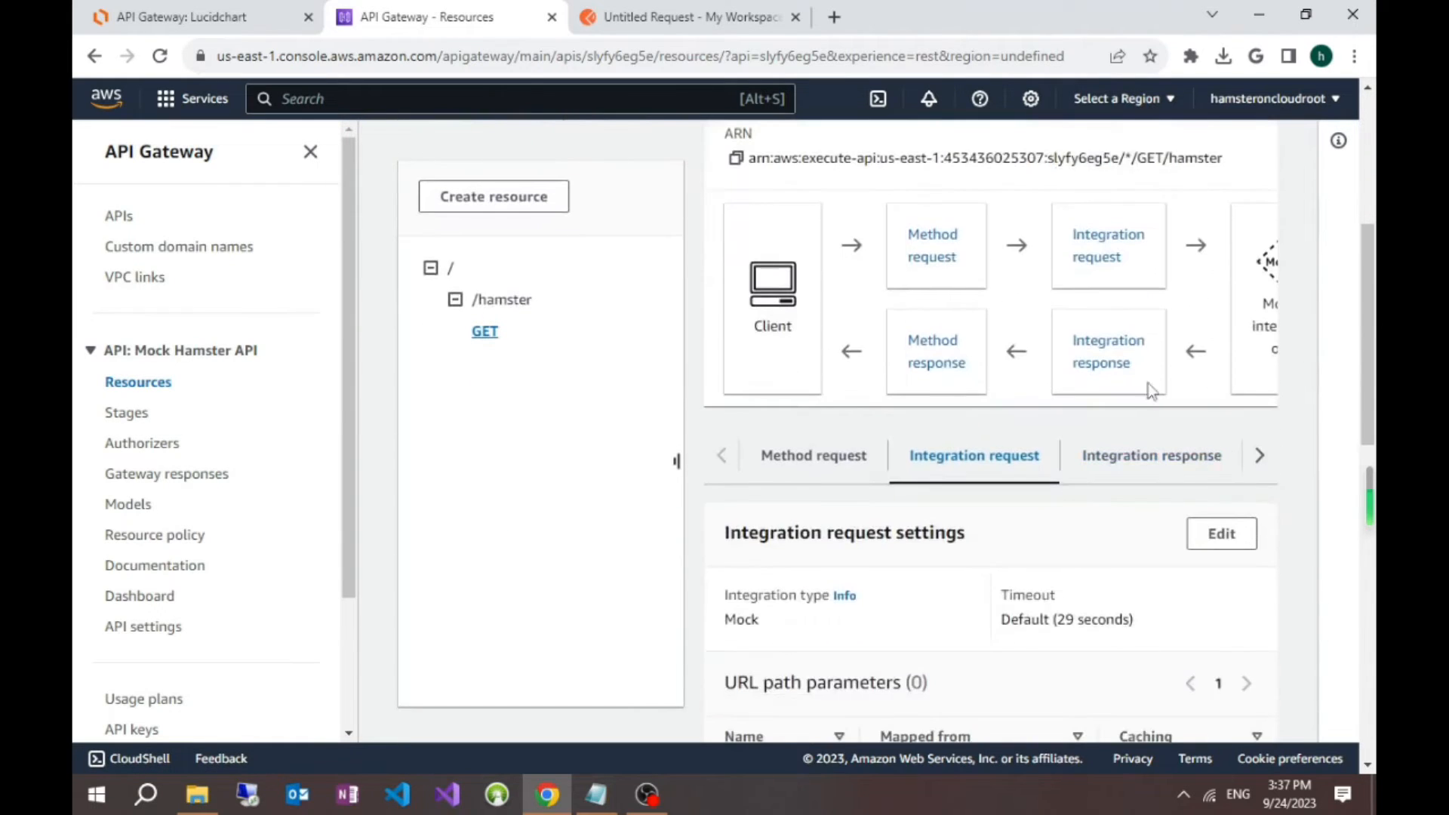
{"action": "left_click", "coordinate": [1122, 370]}
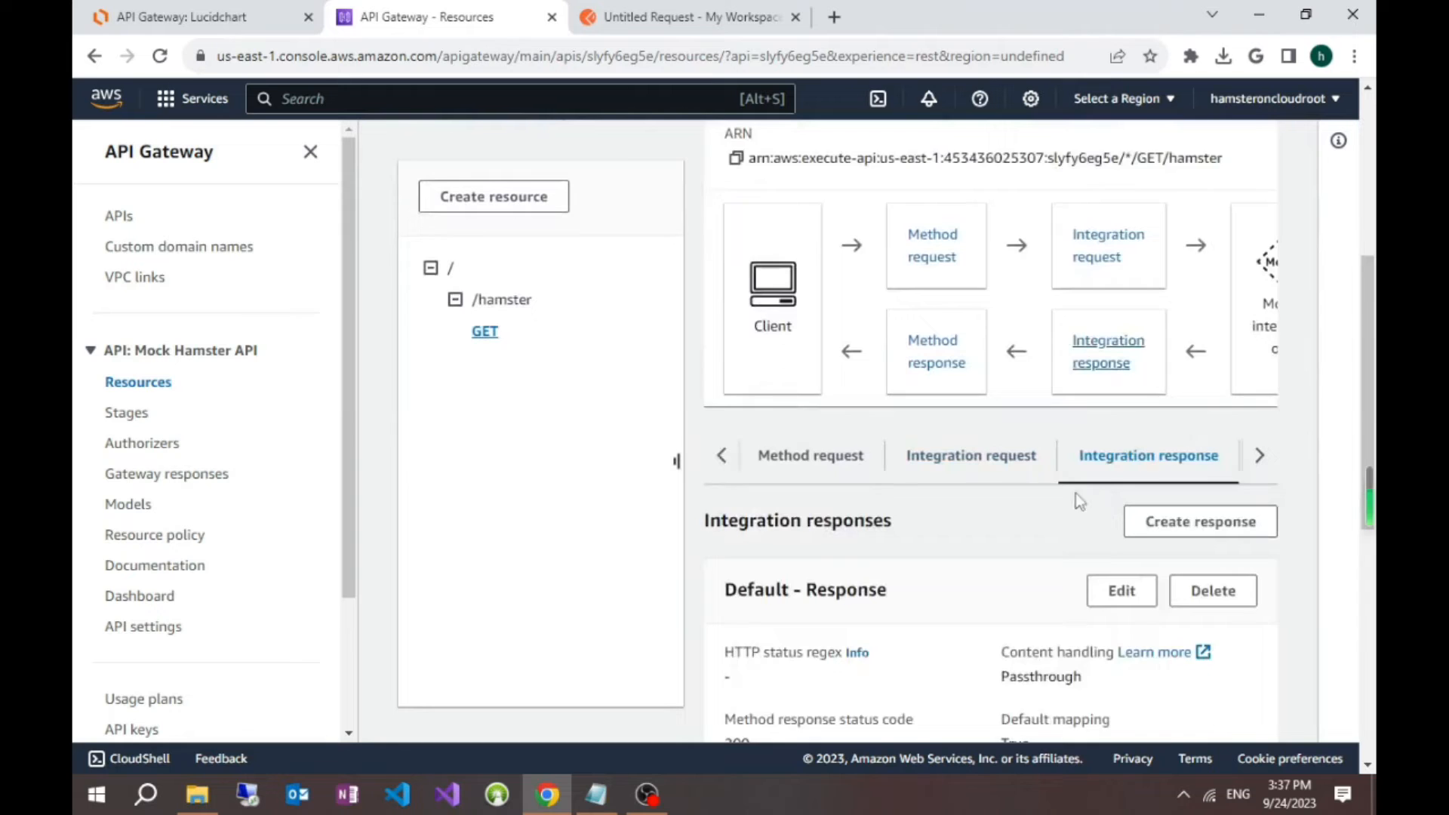
{"action": "scroll", "coordinate": [1057, 491], "scroll_direction": "down", "scroll_amount": 3}
{"action": "scroll", "coordinate": [1051, 471], "scroll_direction": "down", "scroll_amount": 3}
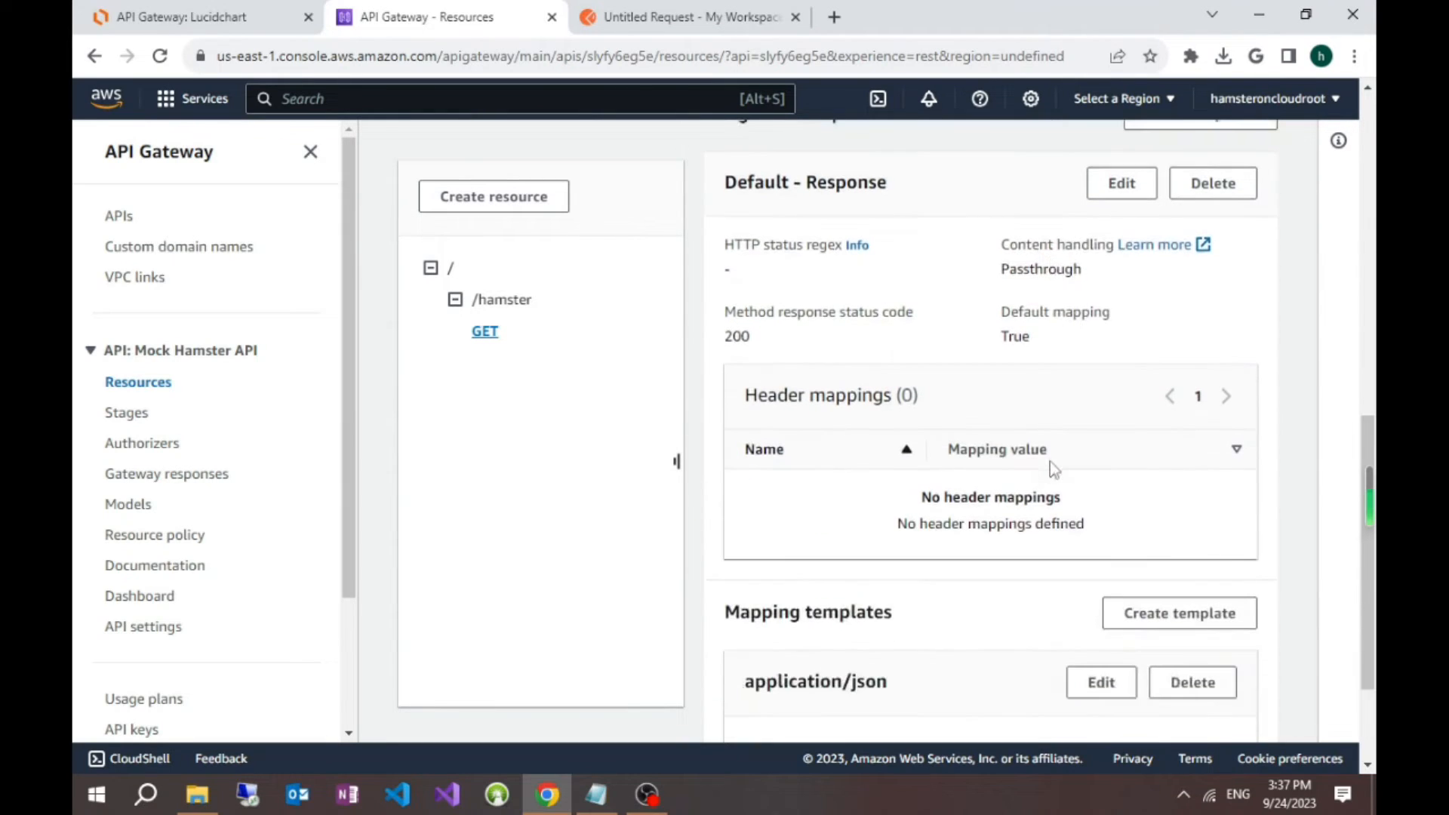
{"action": "scroll", "coordinate": [1051, 468], "scroll_direction": "down", "scroll_amount": 2}
{"action": "scroll", "coordinate": [1051, 464], "scroll_direction": "up", "scroll_amount": 2}
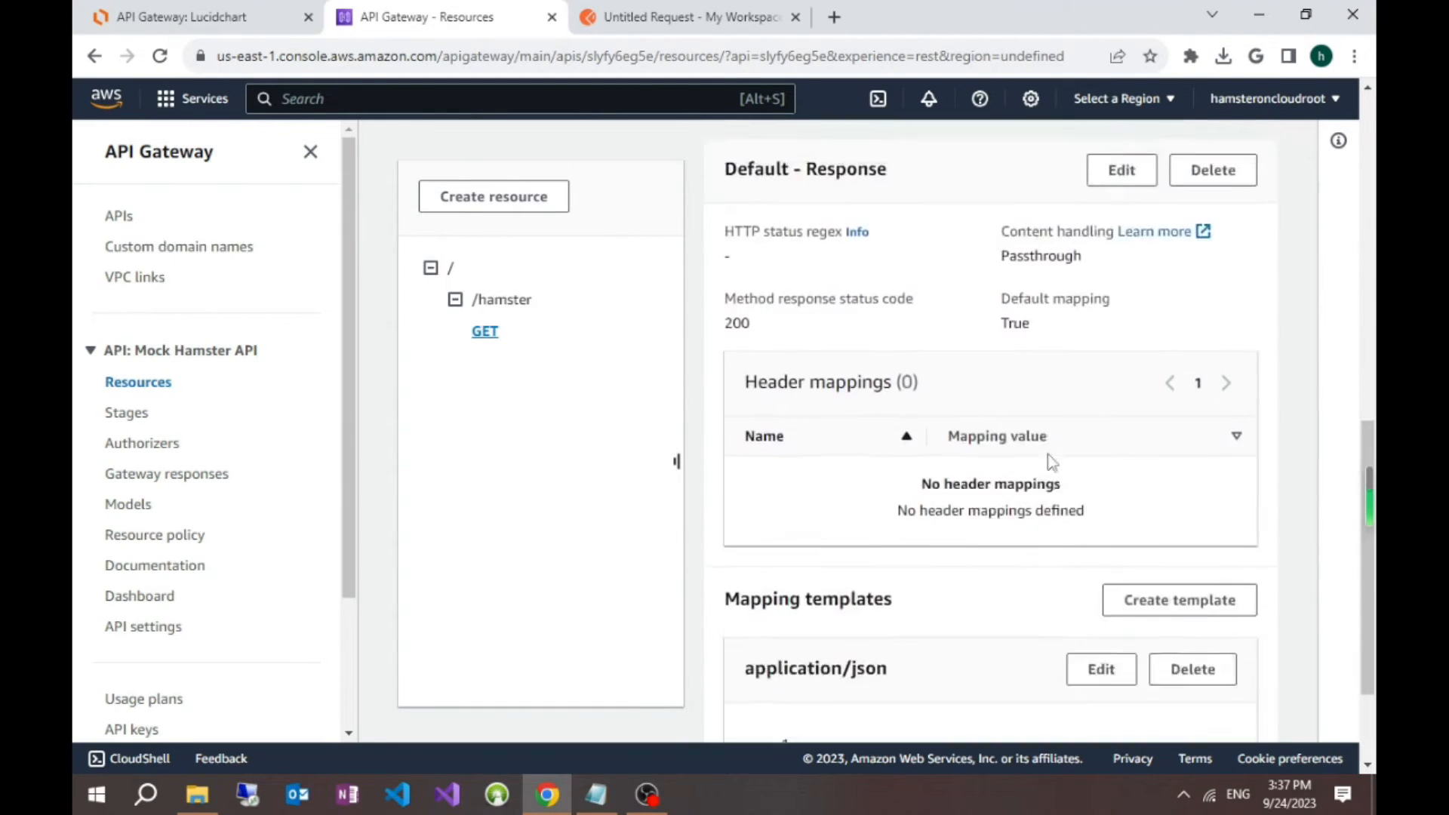
{"action": "scroll", "coordinate": [993, 413], "scroll_direction": "up", "scroll_amount": 1}
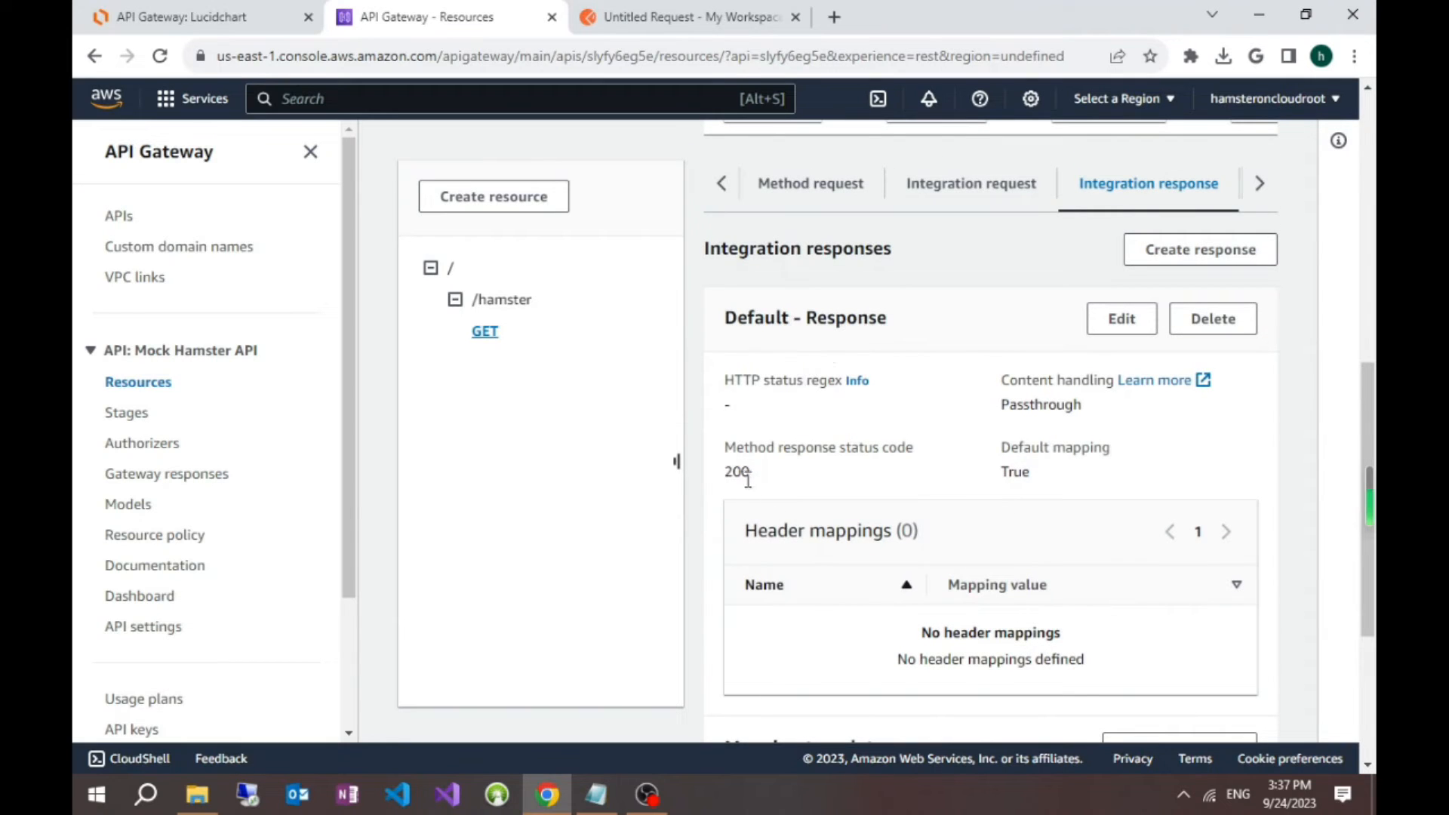
{"action": "left_click_drag", "start_coordinate": [729, 471], "coordinate": [758, 475]}
{"action": "scroll", "coordinate": [1041, 534], "scroll_direction": "down", "scroll_amount": 4}
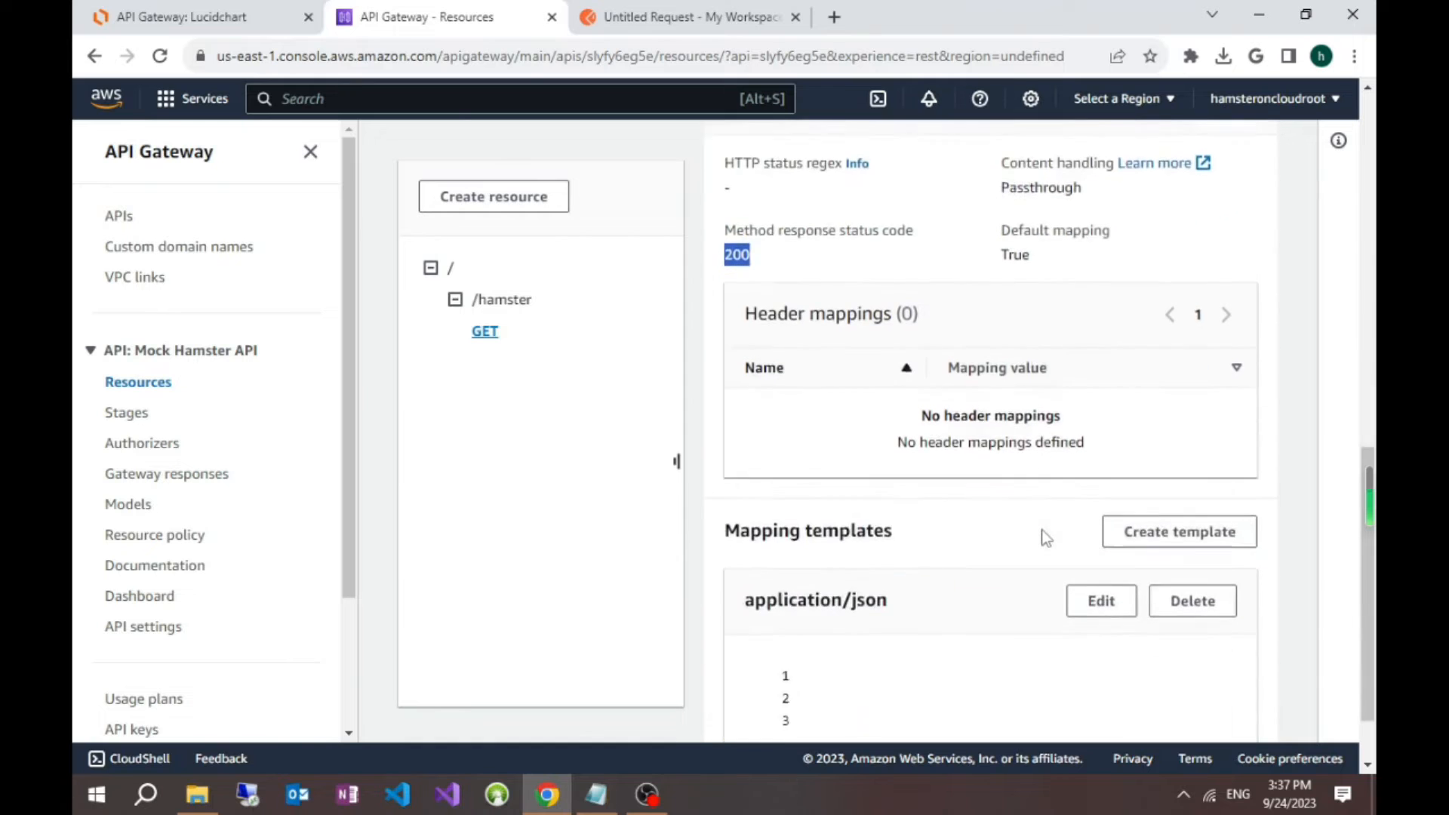
{"action": "scroll", "coordinate": [1041, 528], "scroll_direction": "up", "scroll_amount": 3}
{"action": "scroll", "coordinate": [1044, 535], "scroll_direction": "up", "scroll_amount": 1}
{"action": "left_click", "coordinate": [1129, 326]}
{"action": "scroll", "coordinate": [871, 536], "scroll_direction": "down", "scroll_amount": 2}
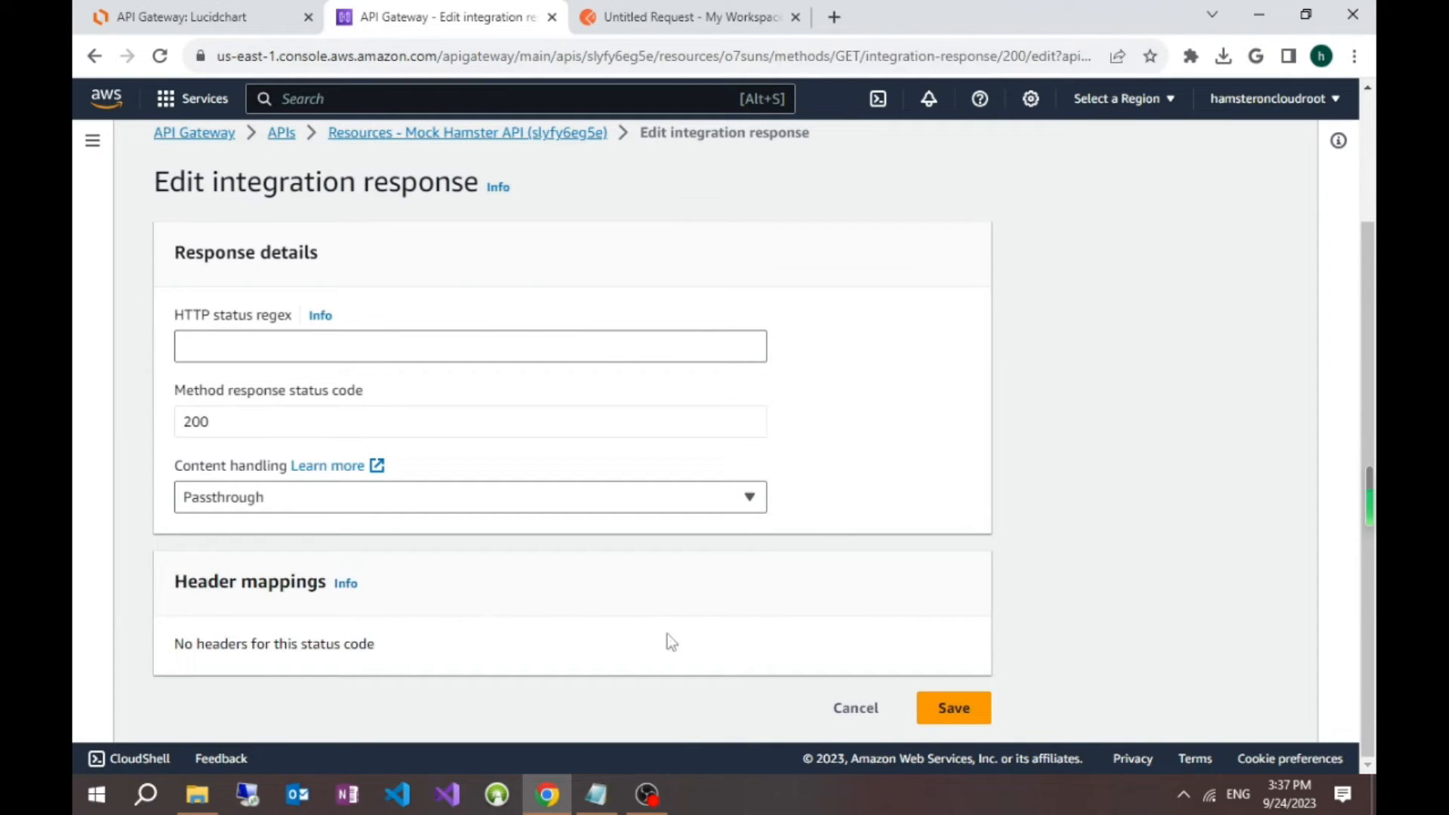
{"action": "left_click", "coordinate": [868, 713]}
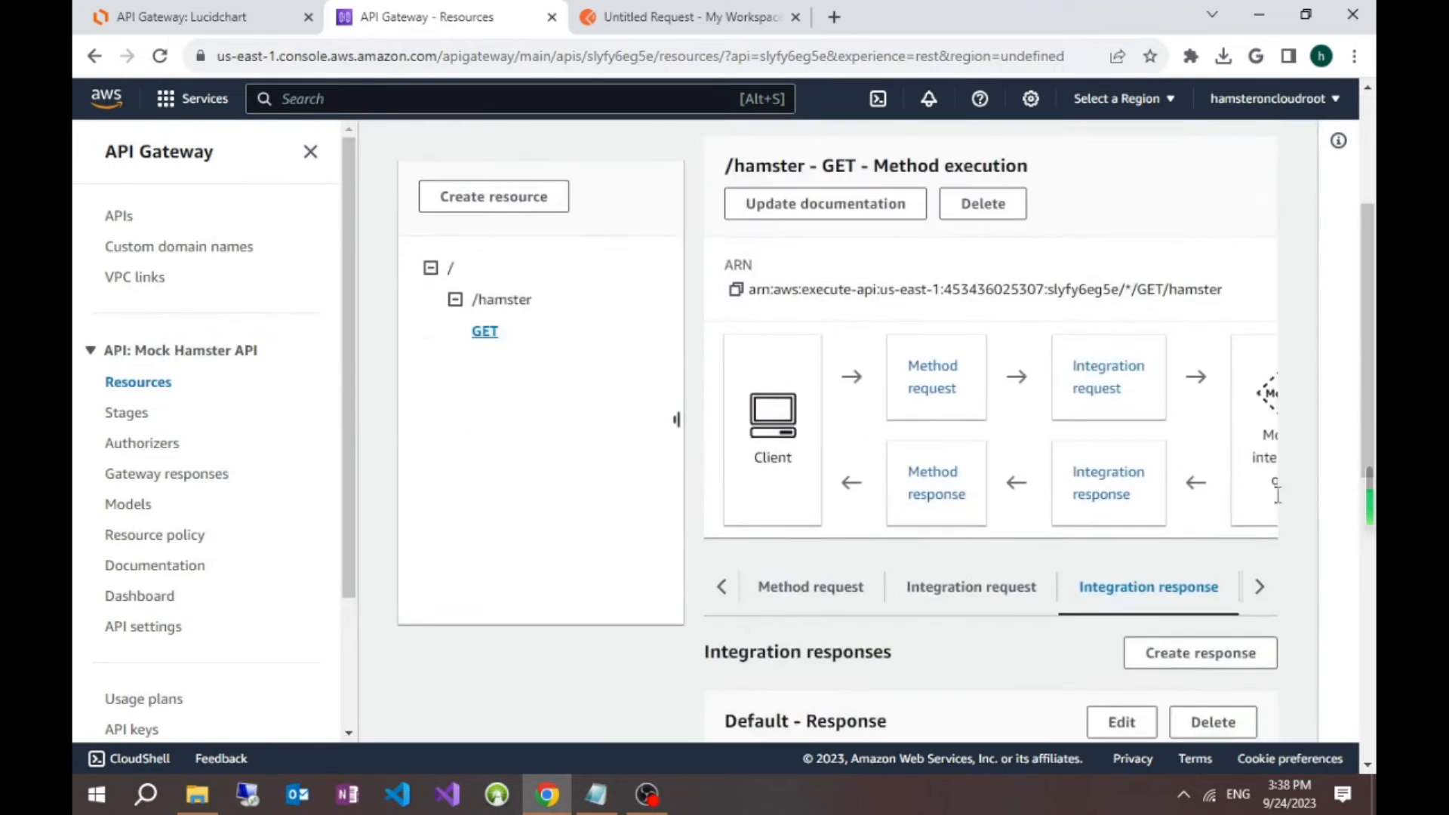
Step: Start a new mapping template for the default integration response with content type application/json
{"action": "scroll", "coordinate": [1288, 463], "scroll_direction": "down", "scroll_amount": 3}
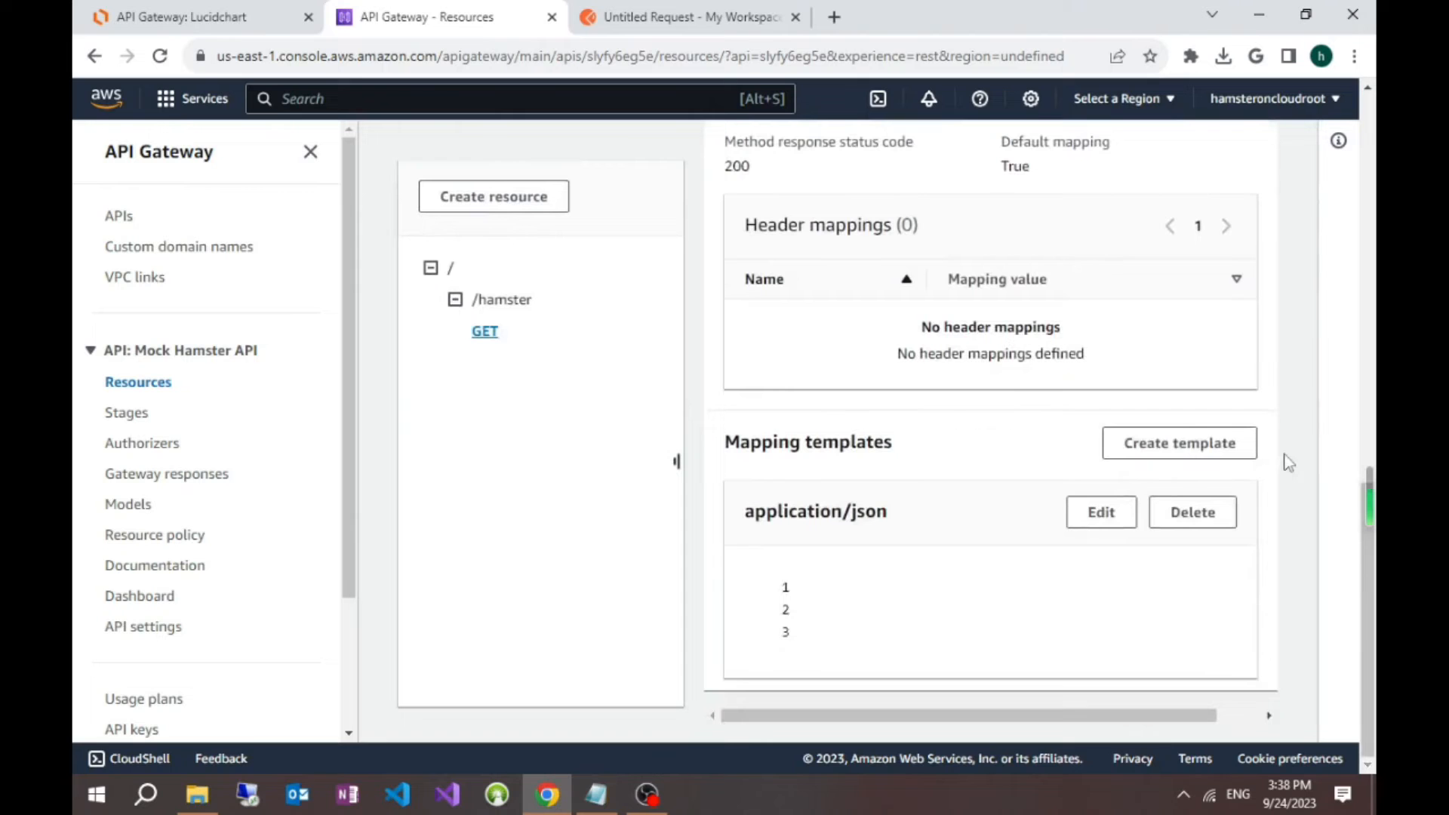
{"action": "left_click", "coordinate": [1233, 453]}
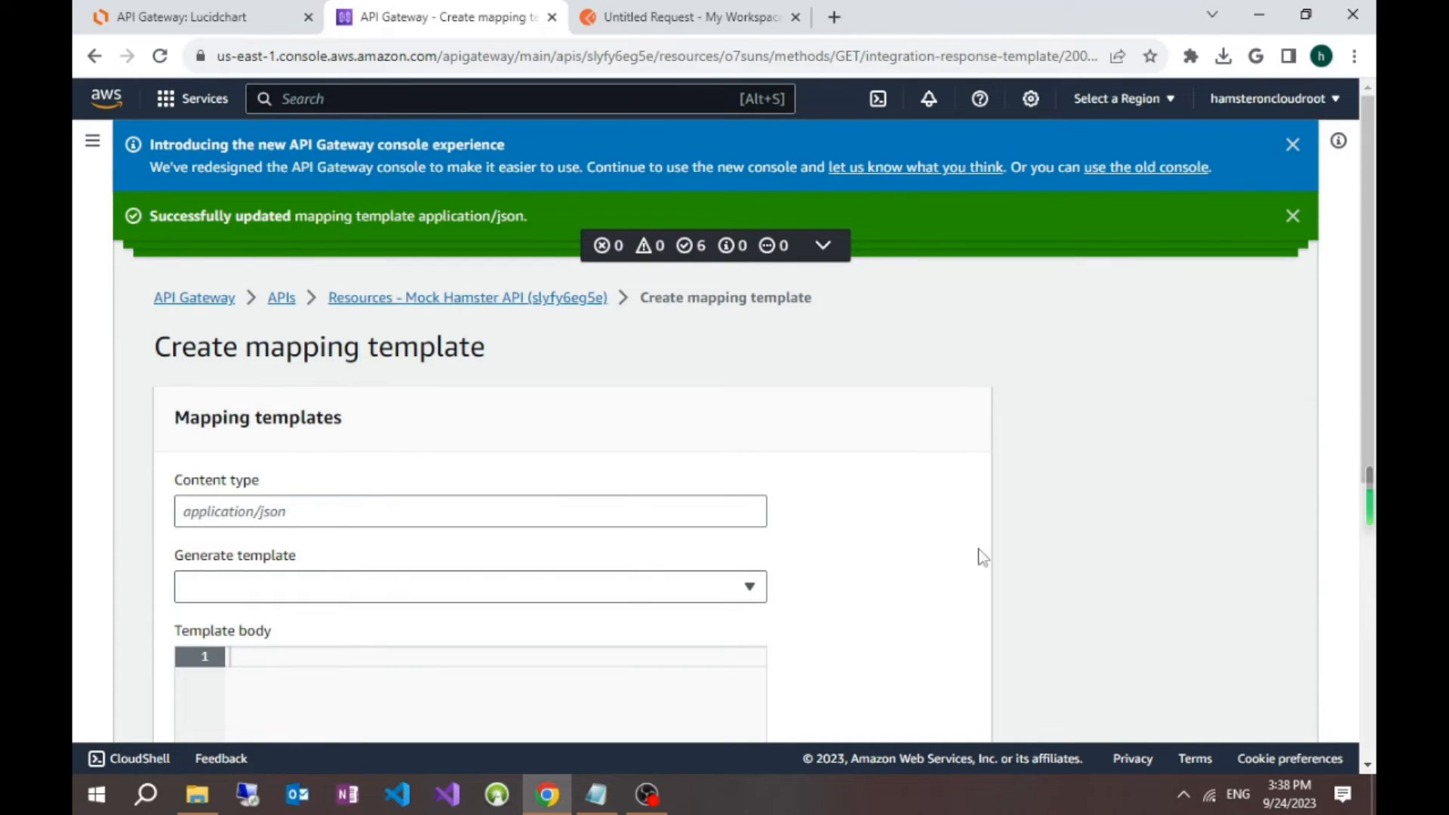
{"action": "scroll", "coordinate": [595, 509], "scroll_direction": "down", "scroll_amount": 3}
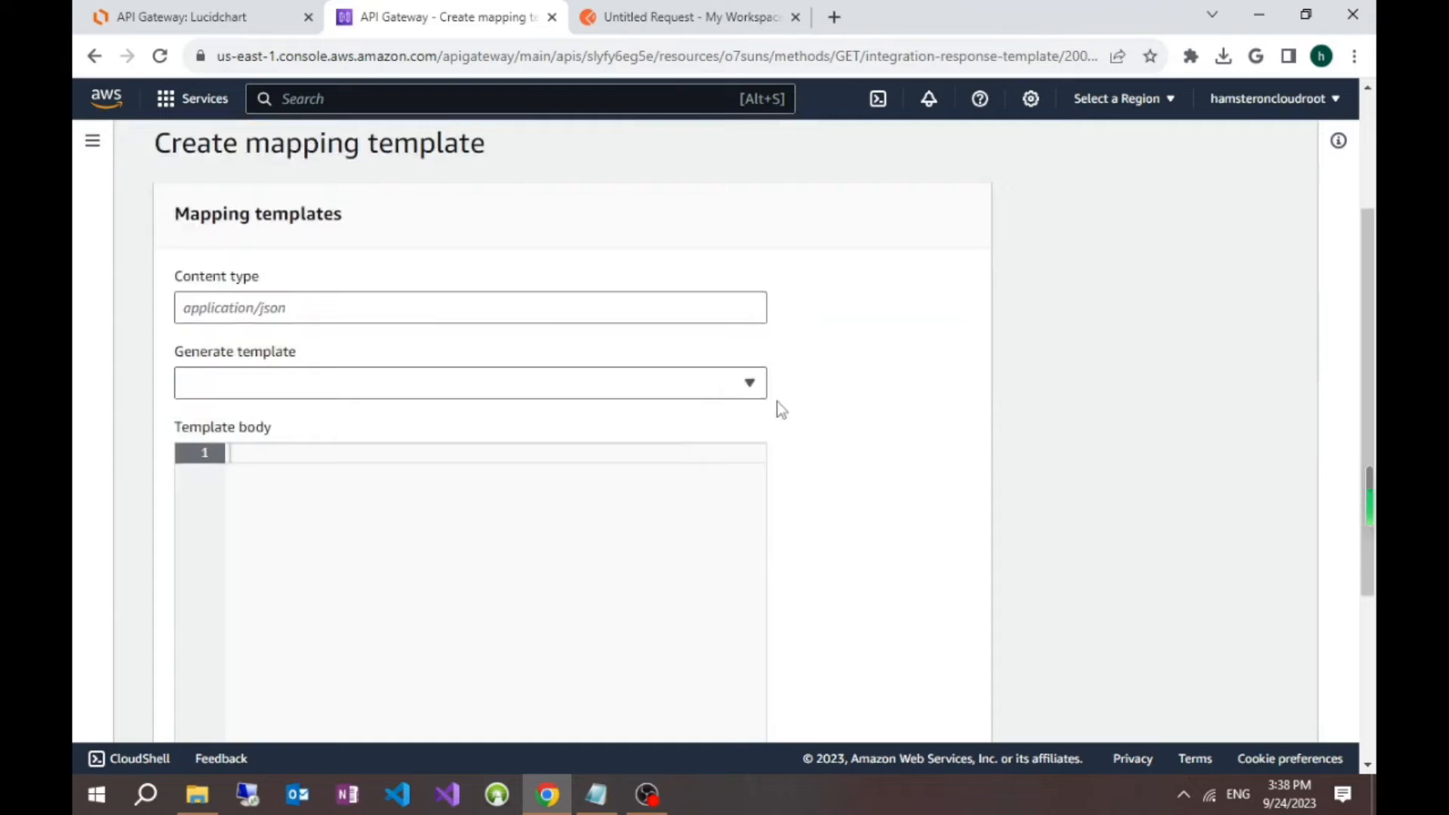
{"action": "left_click", "coordinate": [441, 294]}
{"action": "type", "text": "application/"}
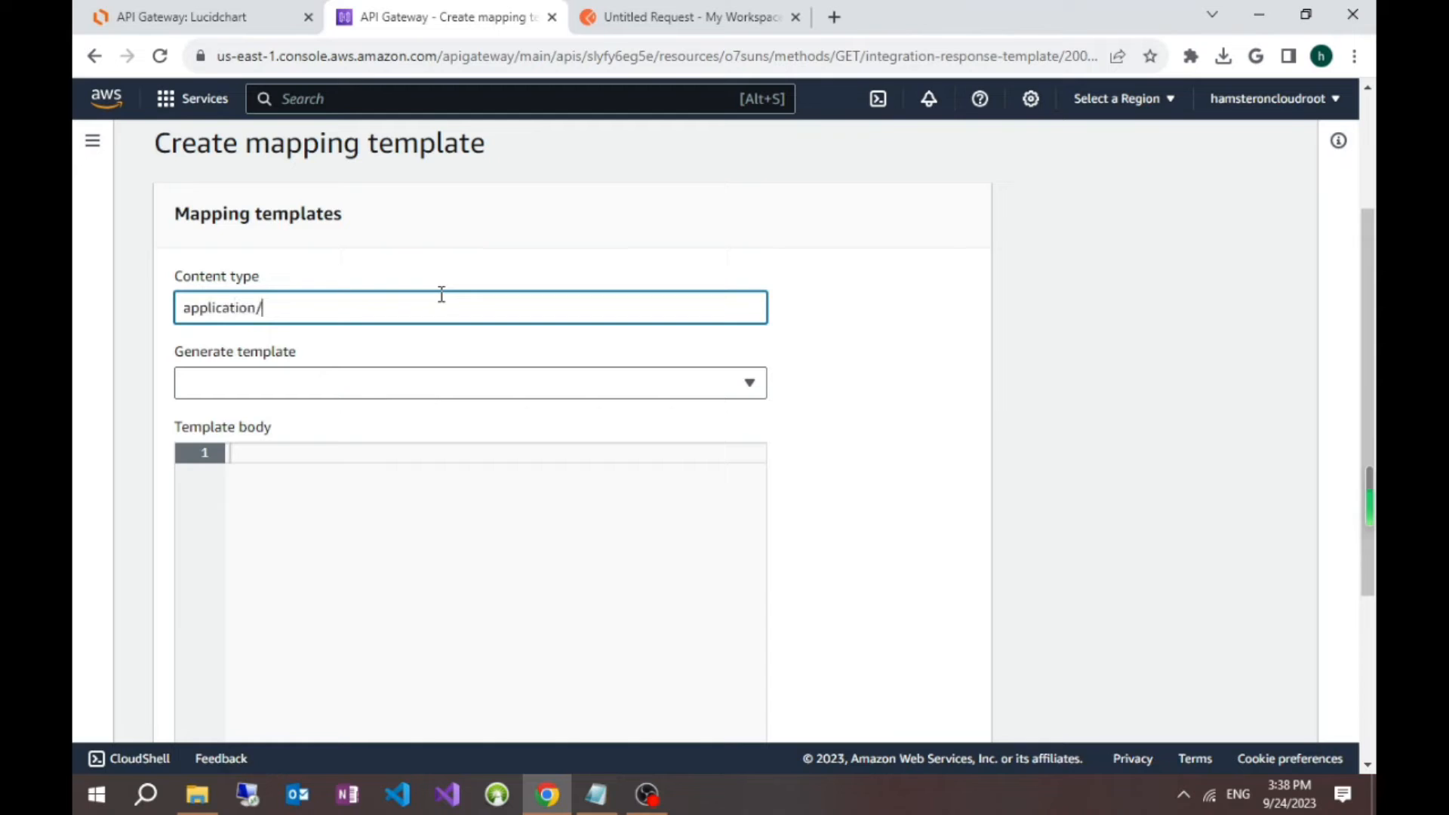
{"action": "type", "text": "json"}
{"action": "left_click", "coordinate": [859, 494]}
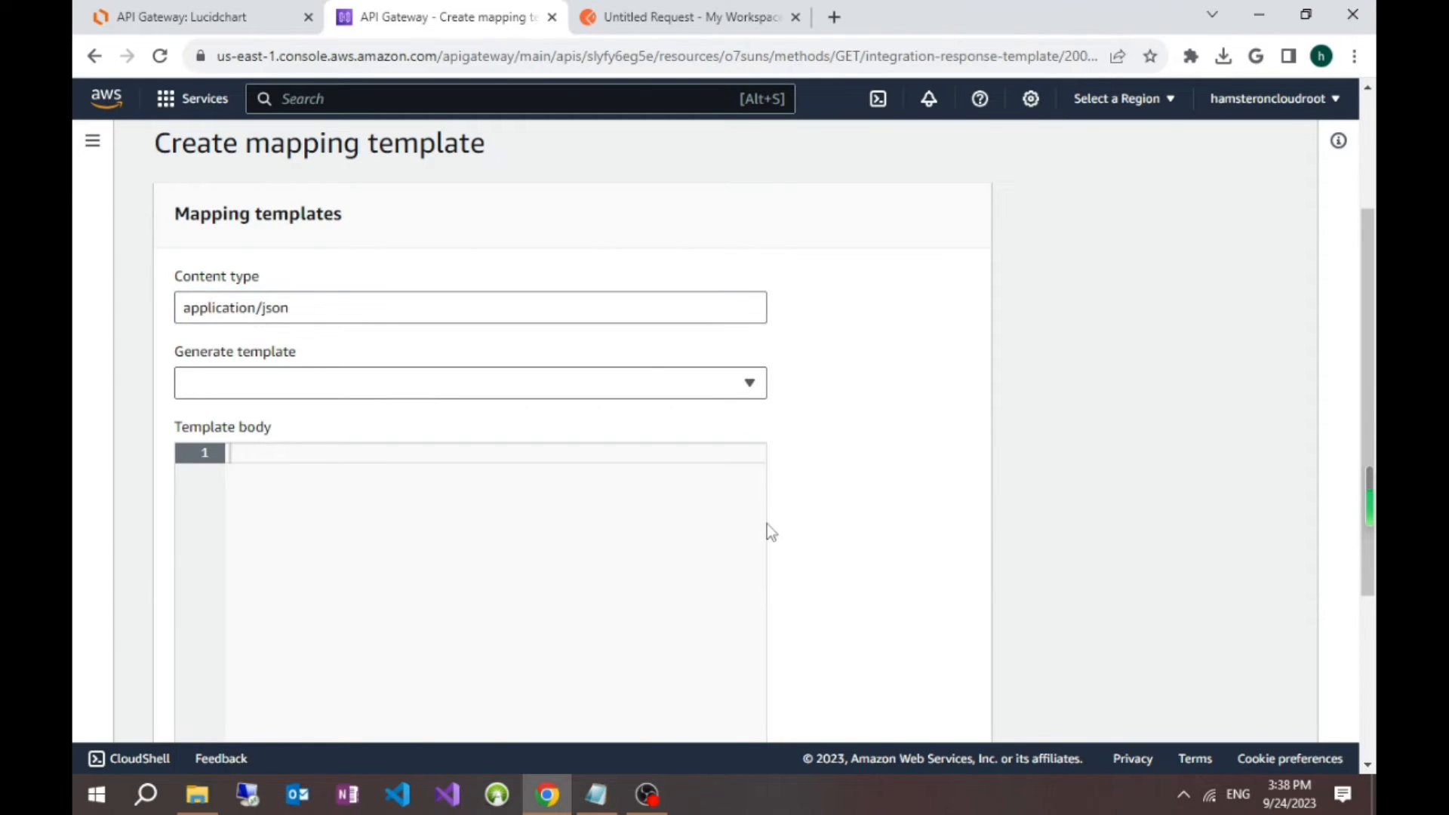
{"action": "scroll", "coordinate": [767, 529], "scroll_direction": "down", "scroll_amount": 1}
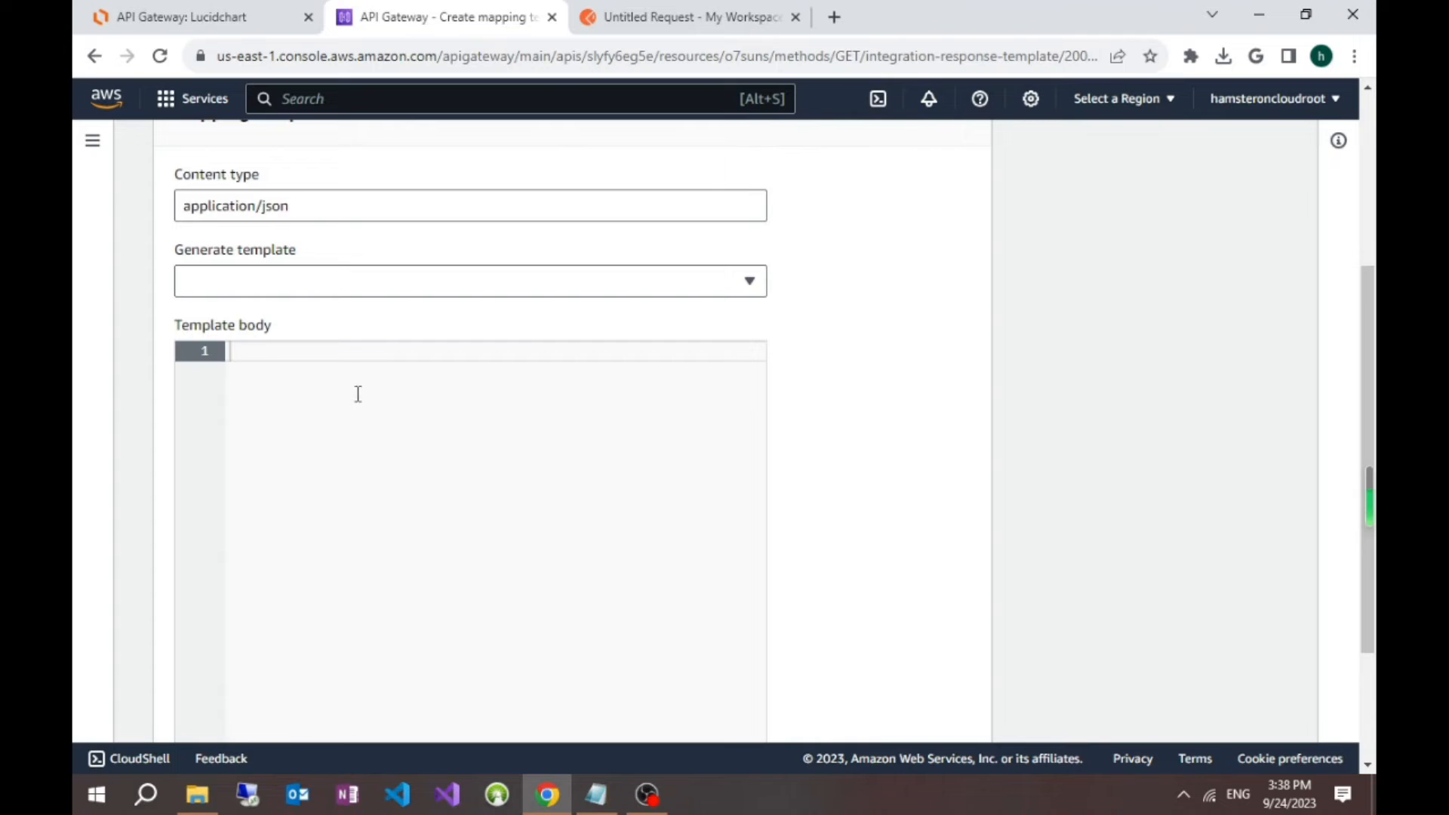
Step: Fill the template body with a JSON object containing "name": "Hammy" and "age": 1
{"action": "type", "text": "{"}
{"action": "key", "text": "Return"}
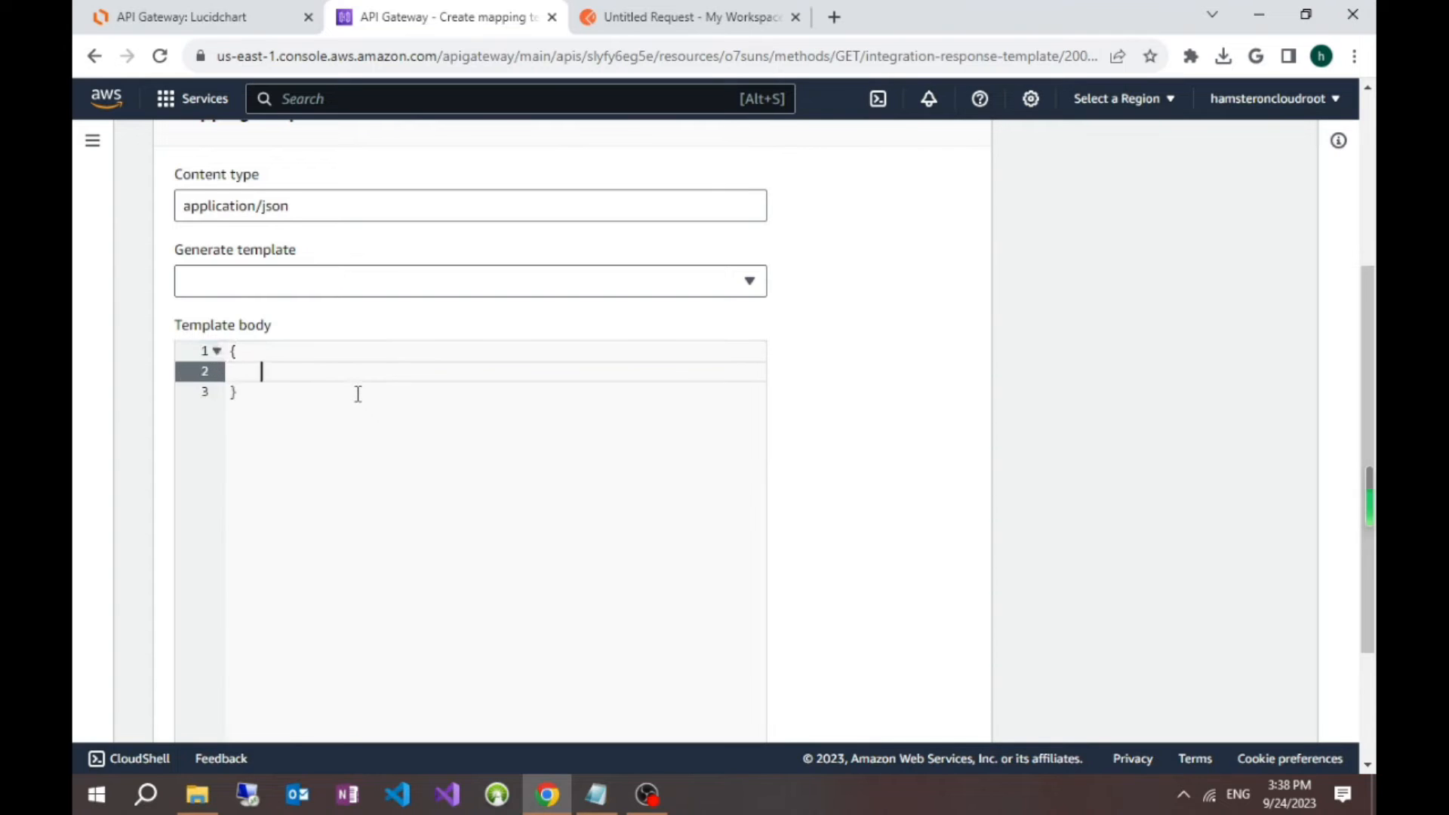
{"action": "type", "text": "\"name\": \"Hammy\","}
{"action": "key", "text": "Return"}
{"action": "type", "text": "\"age\""}
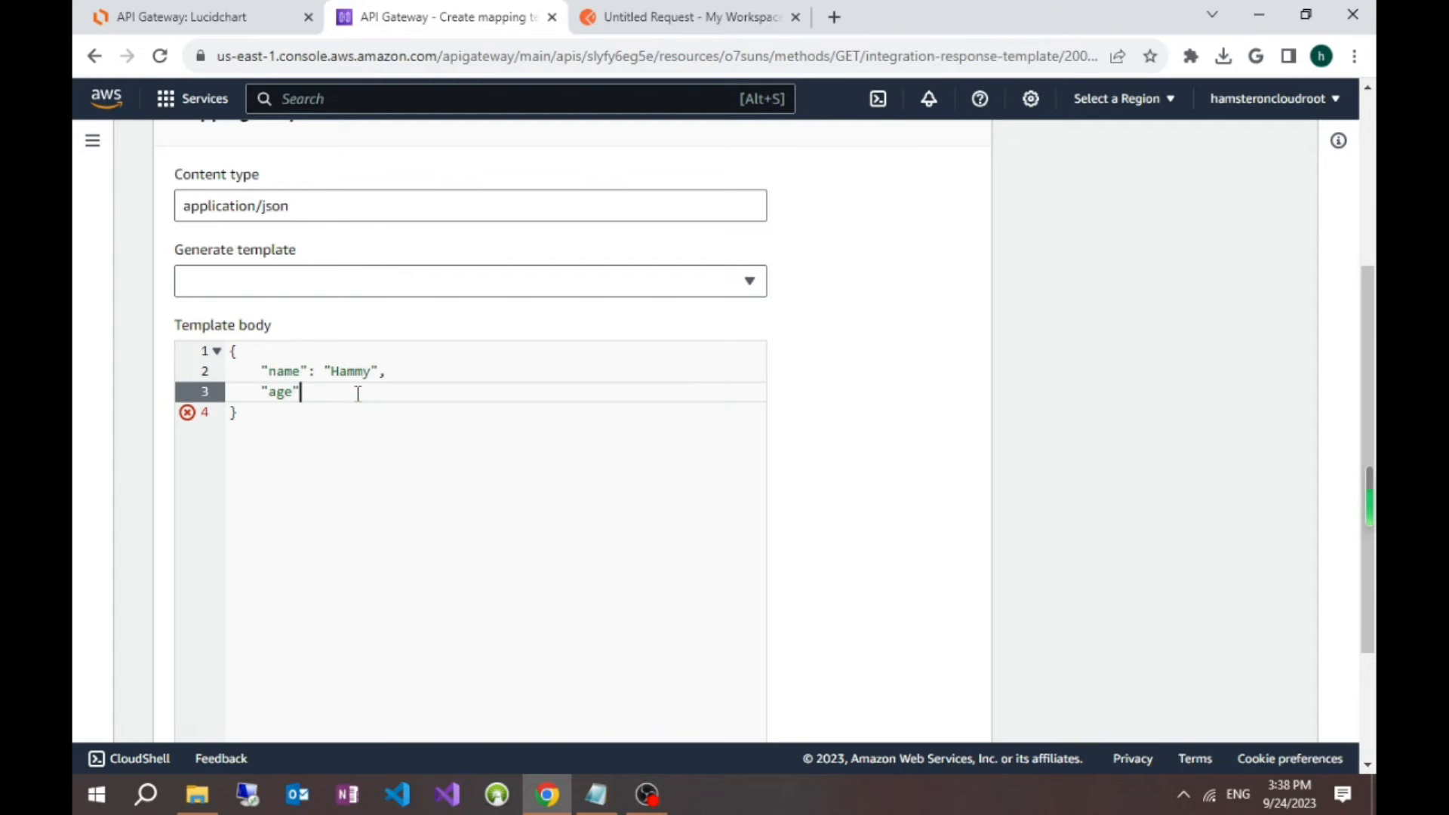
{"action": "type", "text": ": 1,"}
{"action": "scroll", "coordinate": [932, 459], "scroll_direction": "down", "scroll_amount": 3}
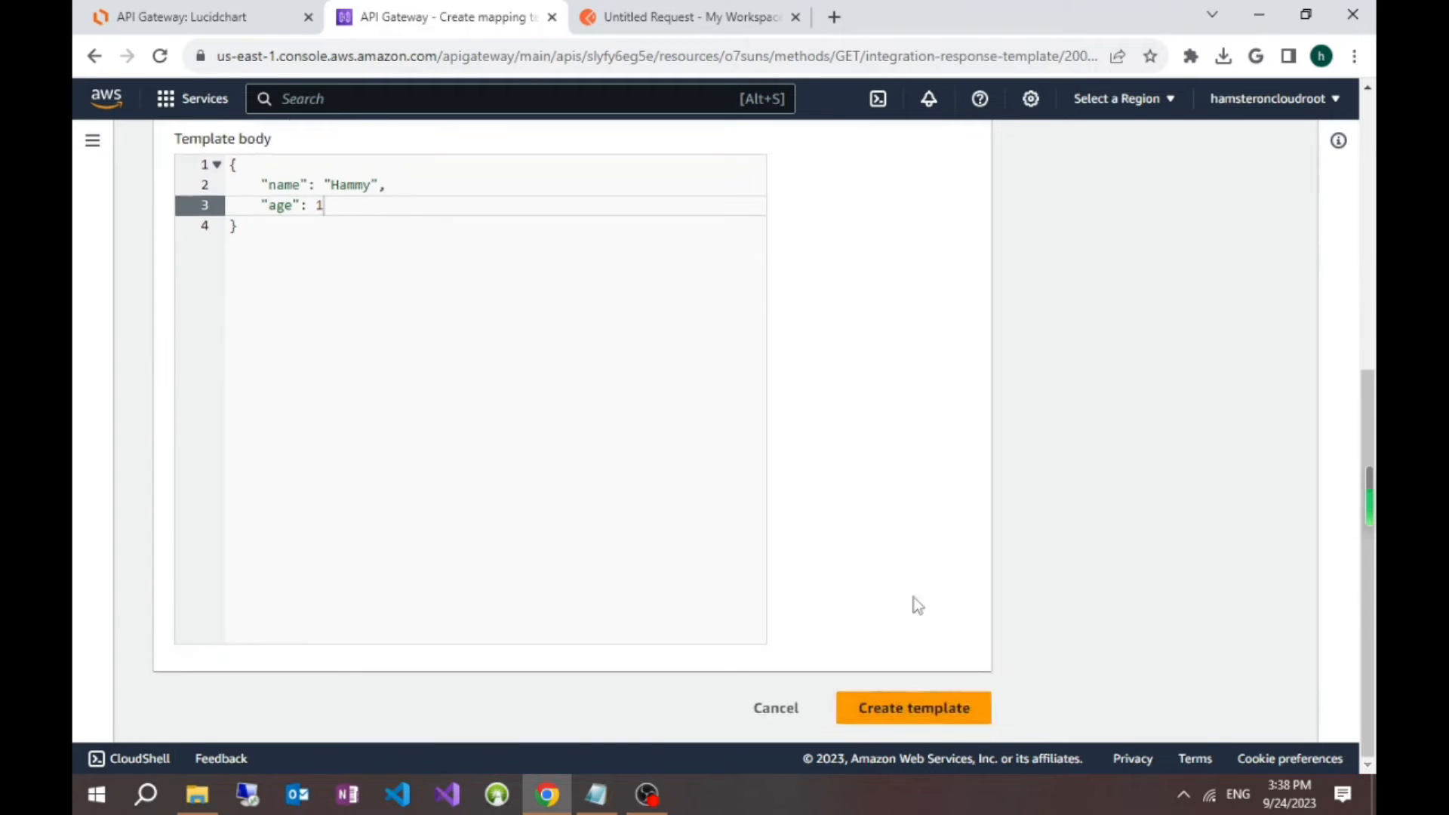
Step: Create the mapping template and review it under the default integration response
{"action": "left_click", "coordinate": [947, 715]}
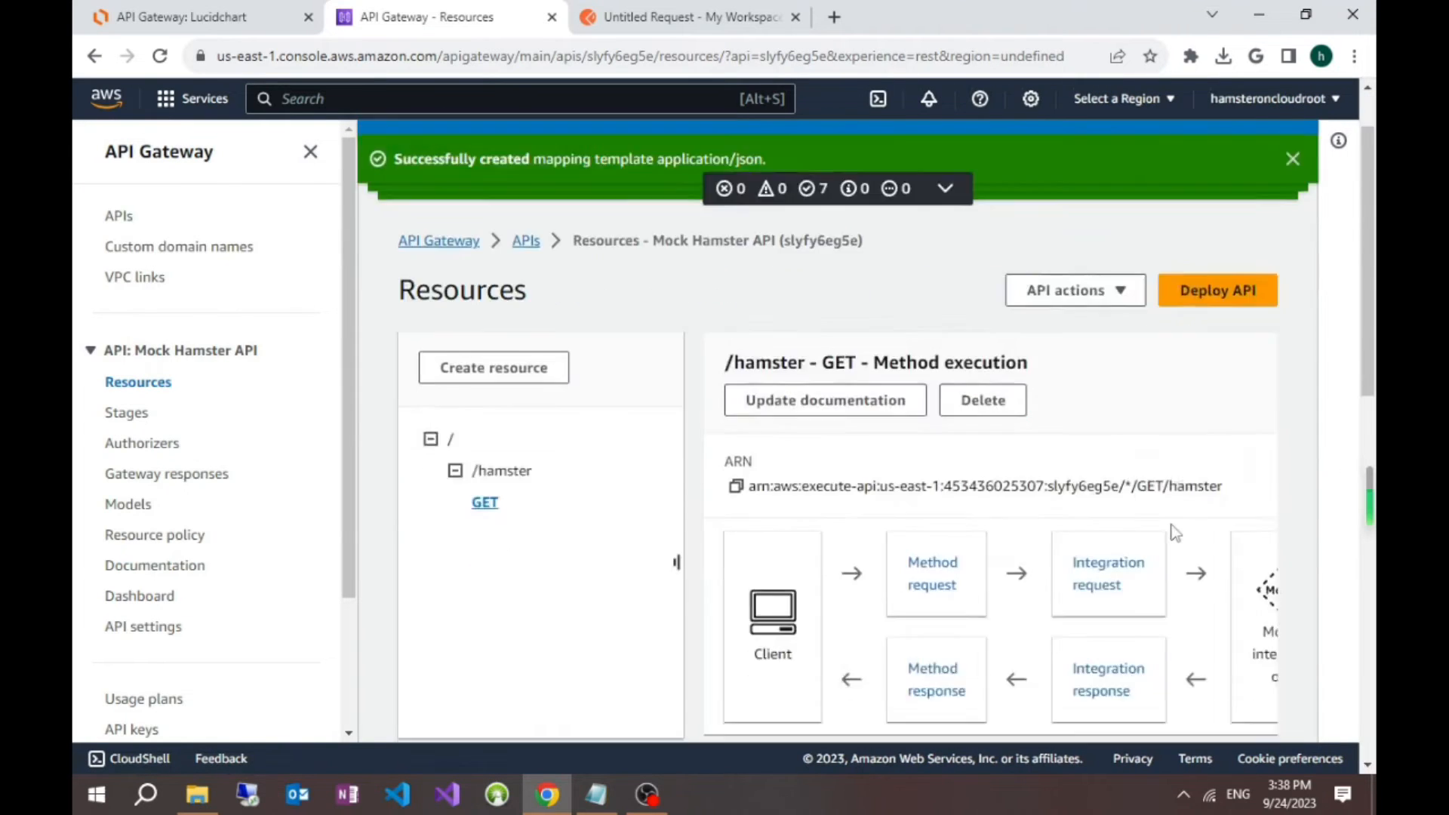
{"action": "scroll", "coordinate": [1172, 528], "scroll_direction": "down", "scroll_amount": 5}
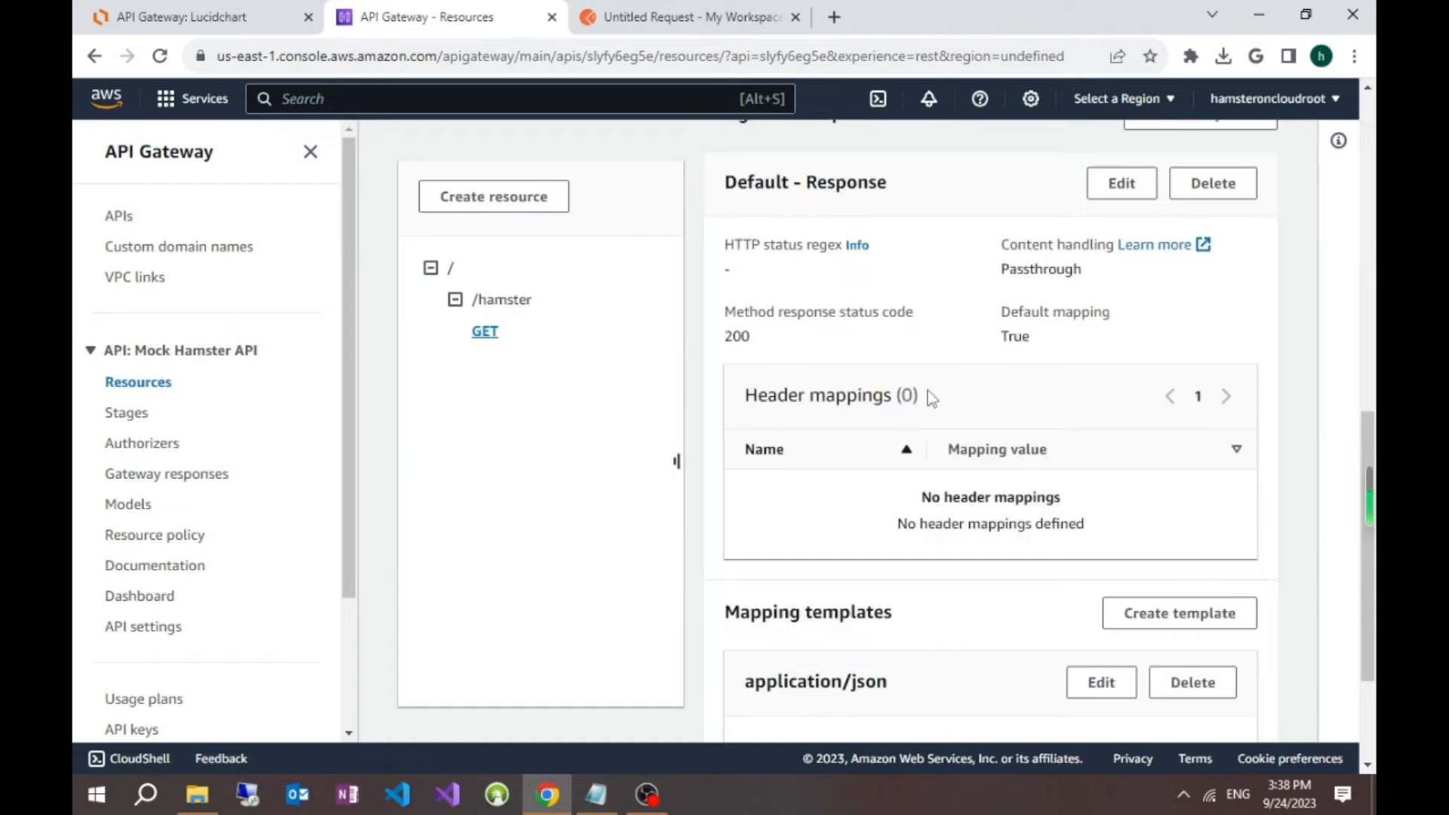
{"action": "scroll", "coordinate": [766, 346], "scroll_direction": "down", "scroll_amount": 3}
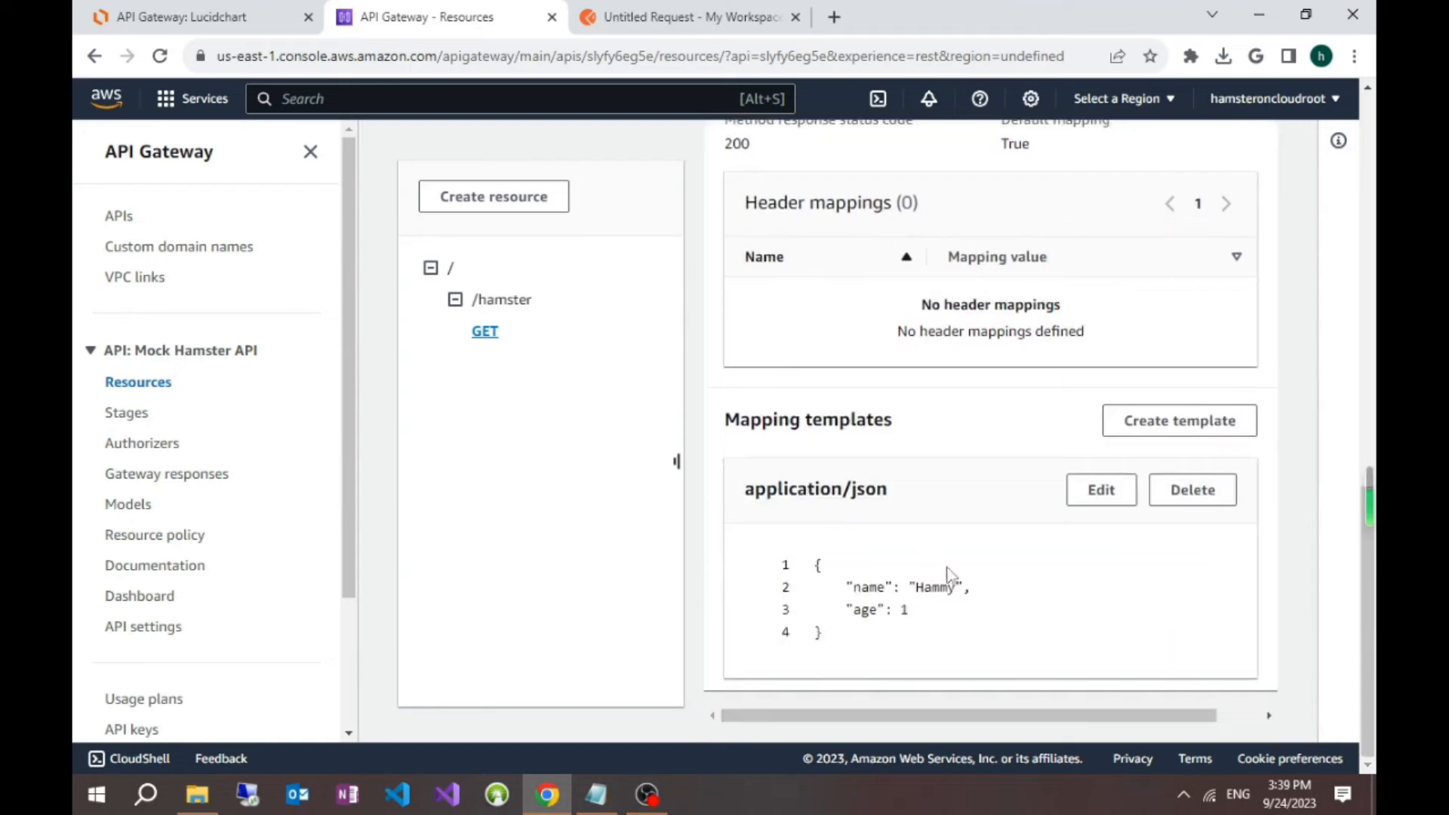
{"action": "scroll", "coordinate": [948, 566], "scroll_direction": "up", "scroll_amount": 3}
{"action": "scroll", "coordinate": [976, 574], "scroll_direction": "up", "scroll_amount": 2}
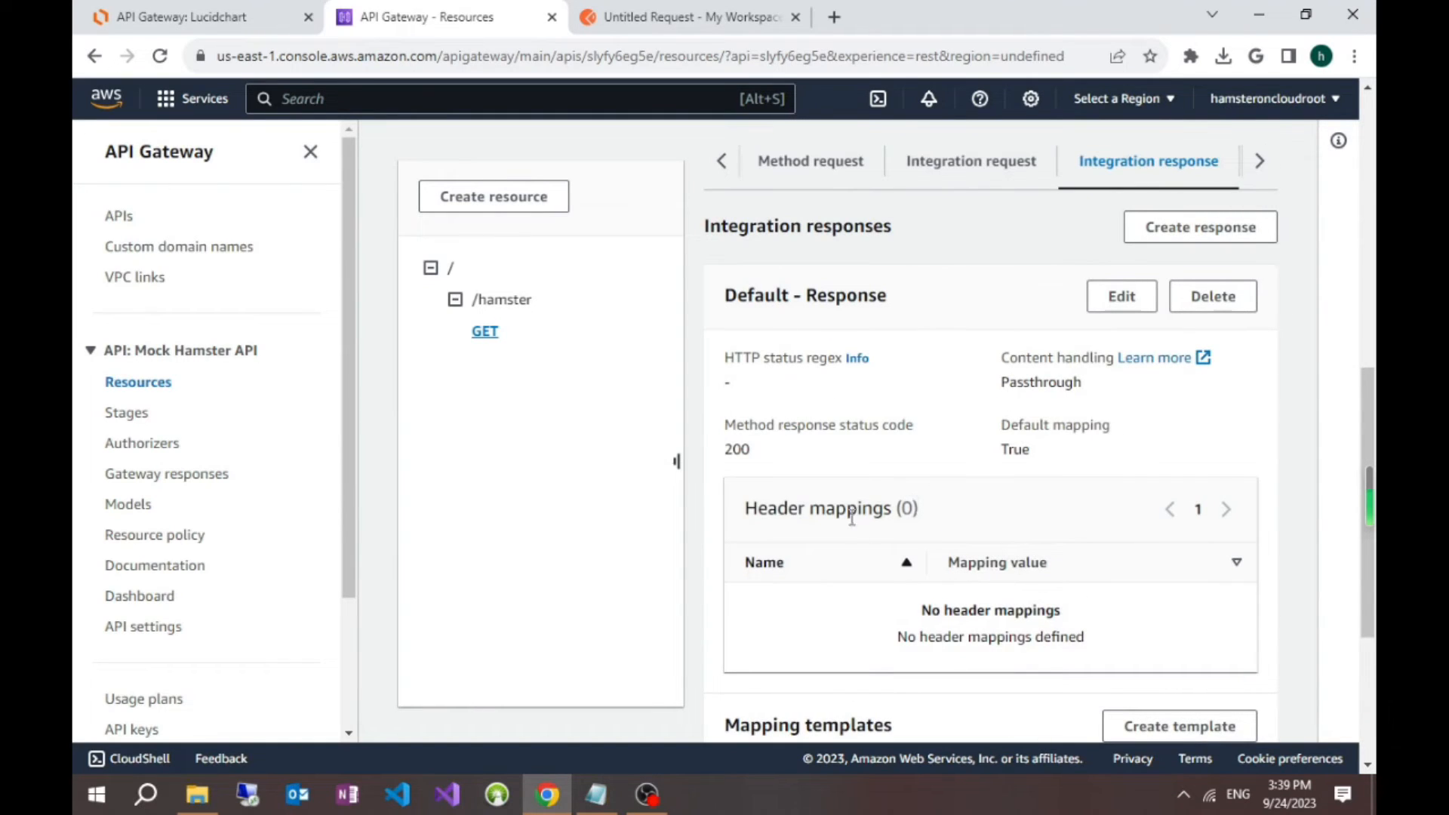
{"action": "scroll", "coordinate": [890, 504], "scroll_direction": "down", "scroll_amount": 3}
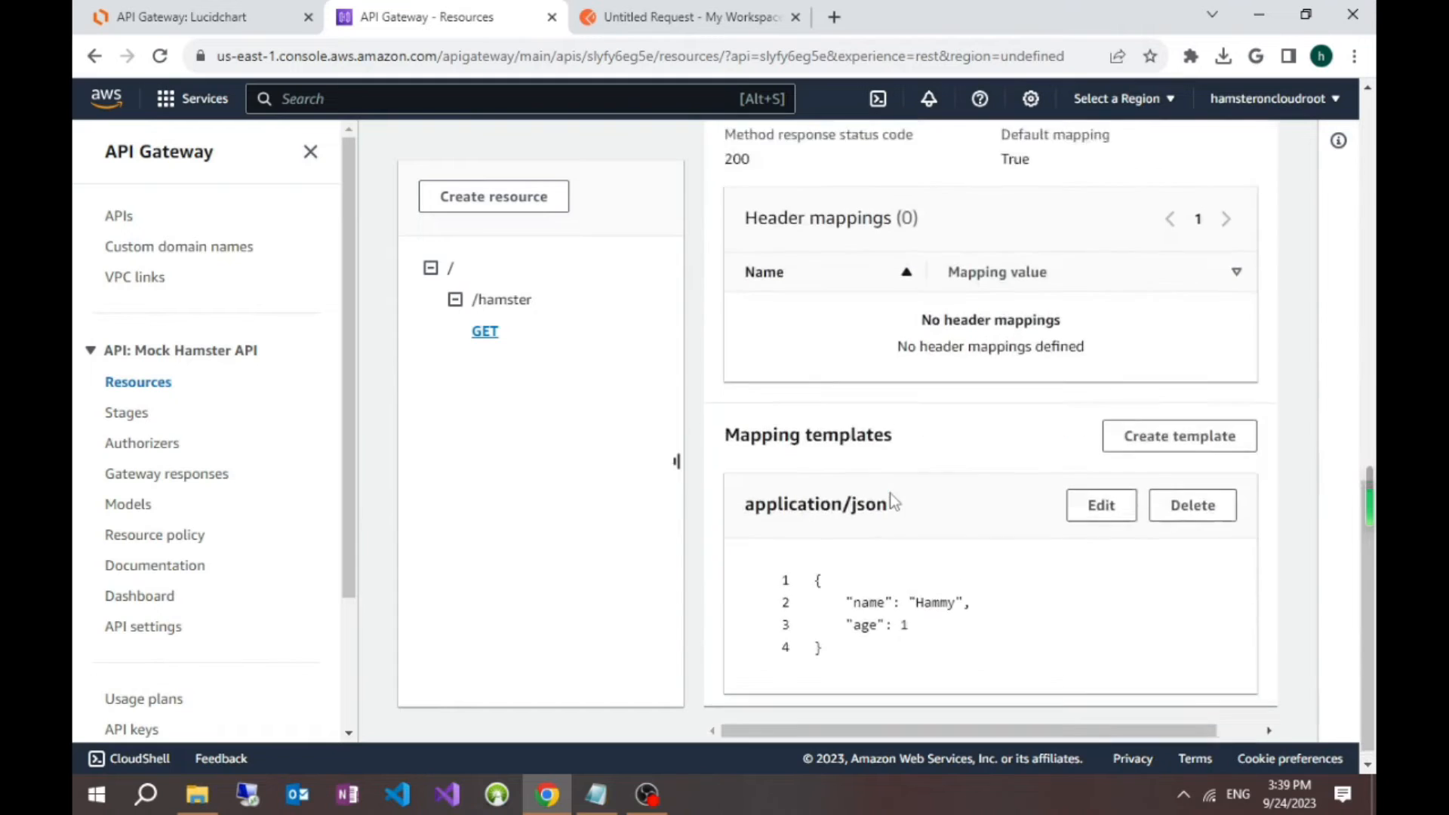
{"action": "scroll", "coordinate": [891, 498], "scroll_direction": "up", "scroll_amount": 5}
{"action": "scroll", "coordinate": [901, 475], "scroll_direction": "up", "scroll_amount": 2}
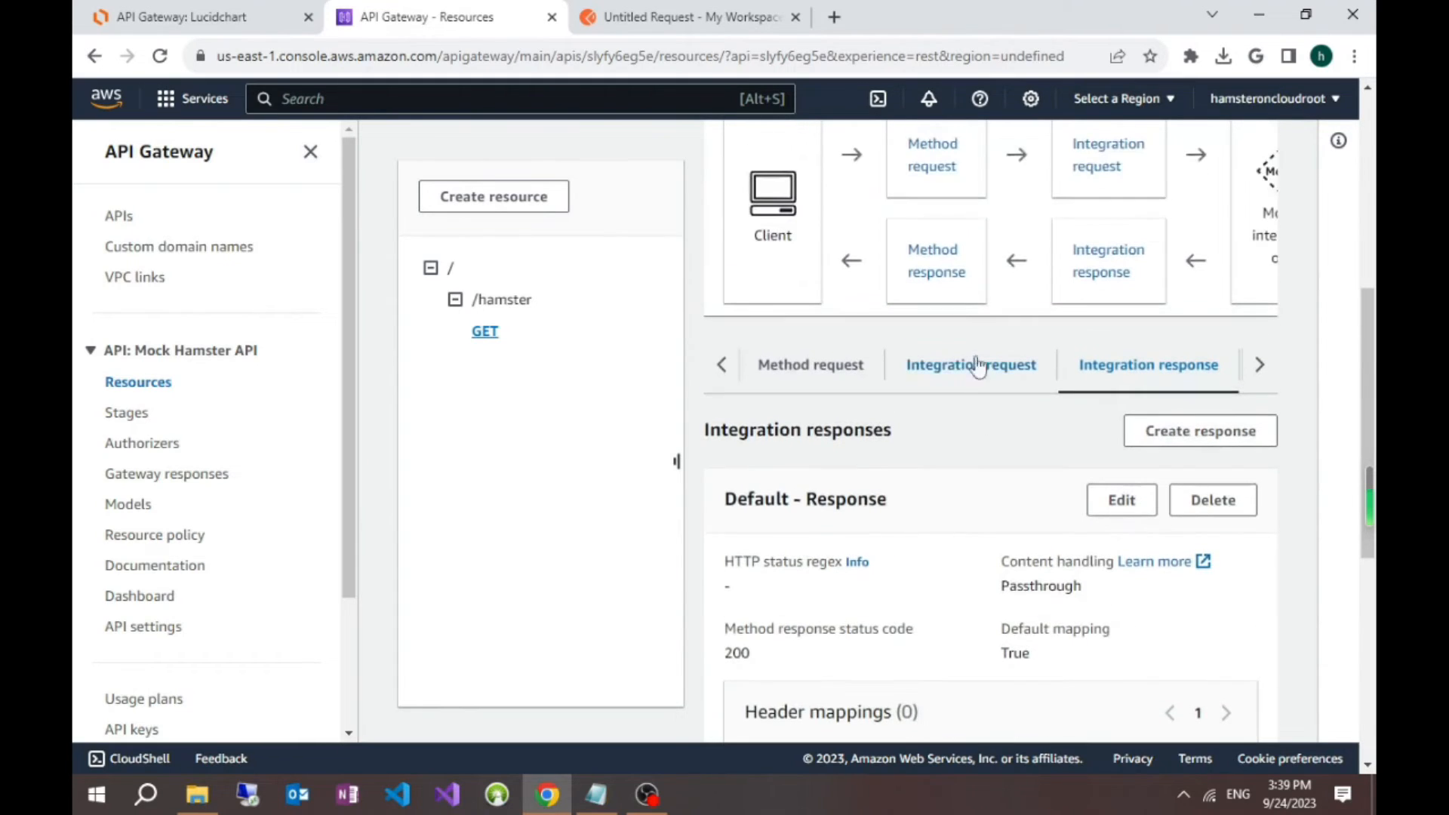
Step: Start a new method response for the GET method with HTTP status code 500
{"action": "left_click", "coordinate": [947, 260]}
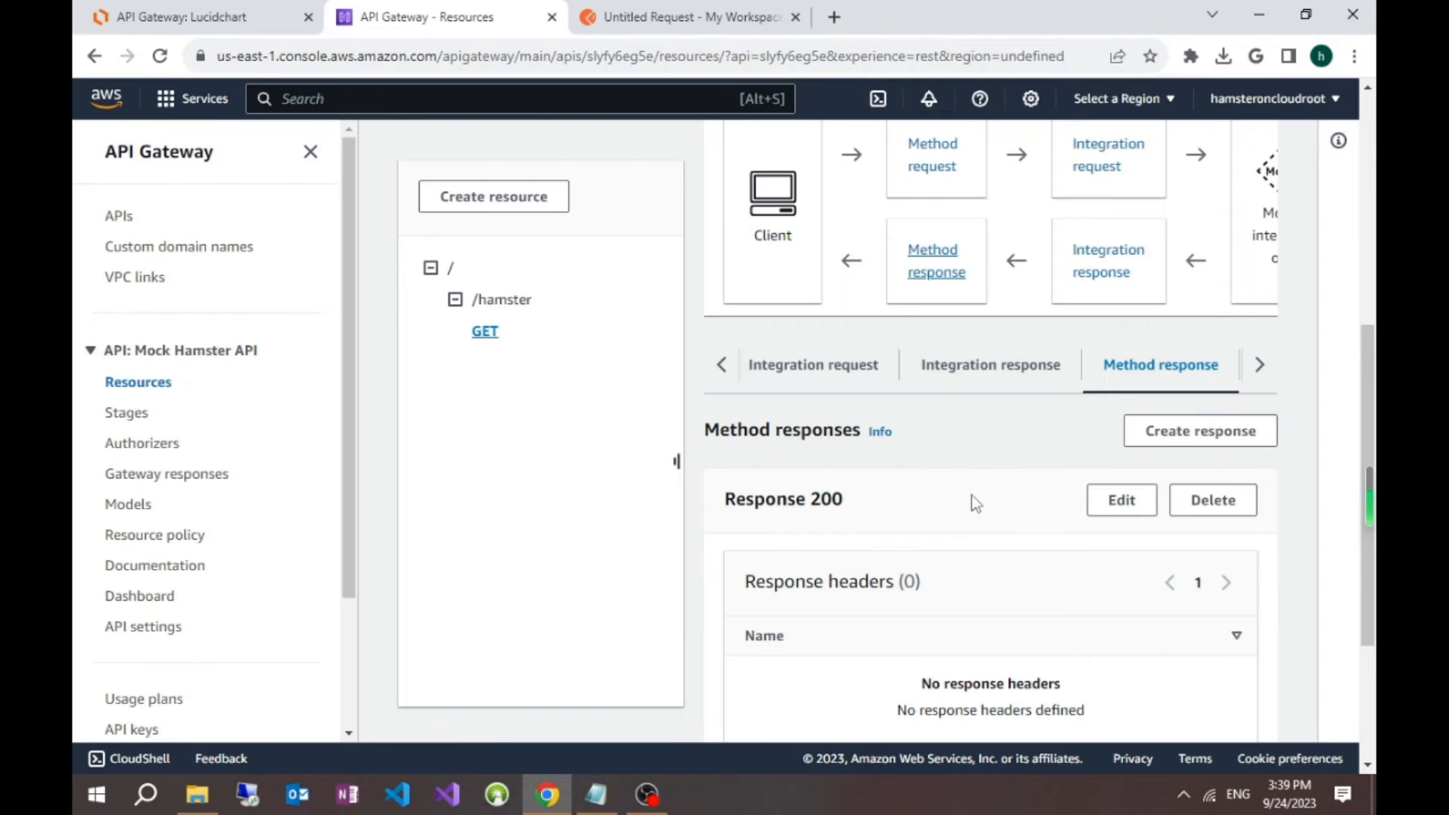
{"action": "scroll", "coordinate": [971, 504], "scroll_direction": "down", "scroll_amount": 2}
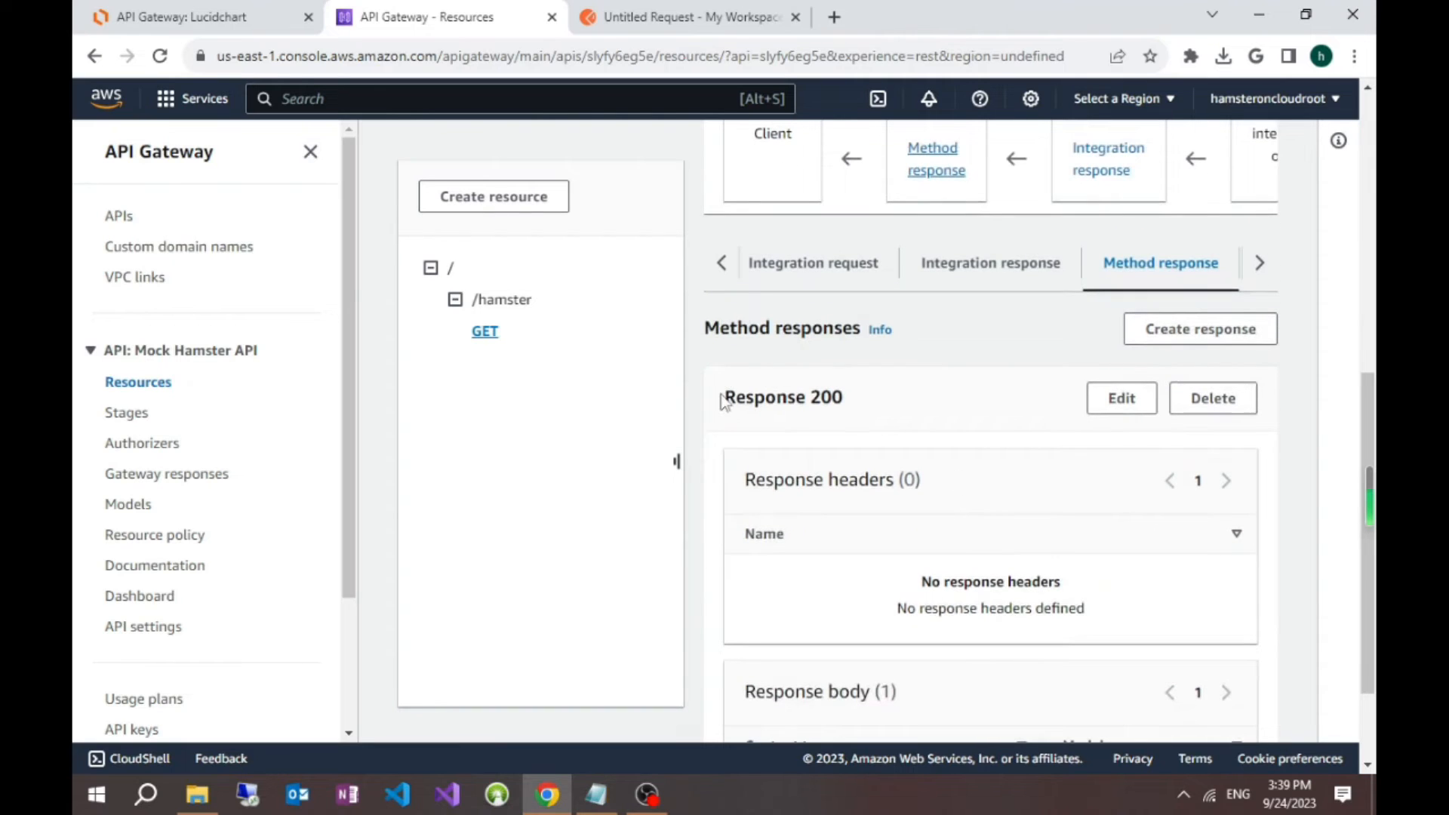
{"action": "left_click_drag", "start_coordinate": [723, 400], "coordinate": [868, 416]}
{"action": "scroll", "coordinate": [876, 446], "scroll_direction": "down", "scroll_amount": 2}
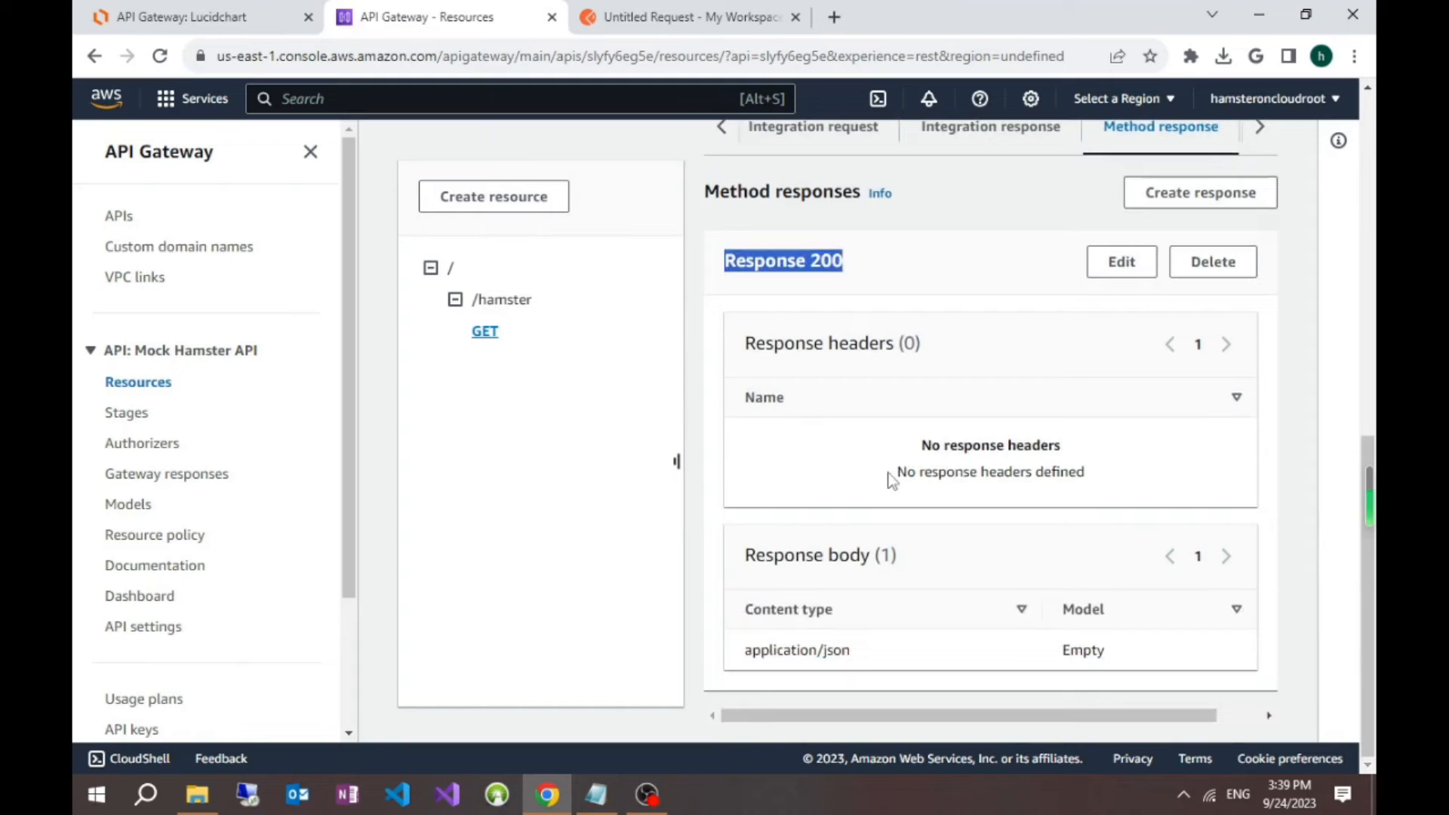
{"action": "scroll", "coordinate": [889, 478], "scroll_direction": "up", "scroll_amount": 3}
{"action": "left_click", "coordinate": [1216, 402]}
{"action": "left_click", "coordinate": [224, 414]}
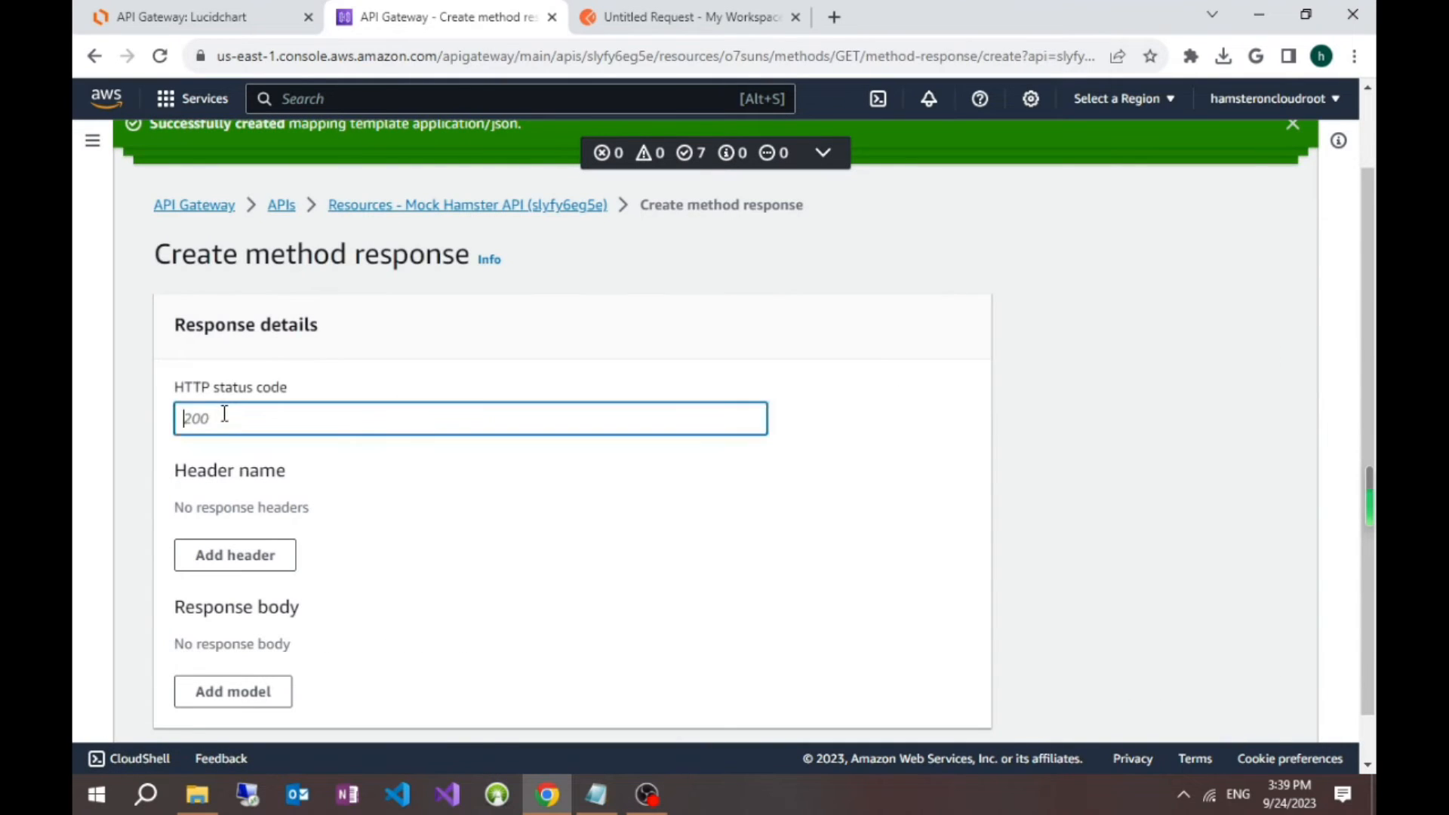
{"action": "type", "text": "500"}
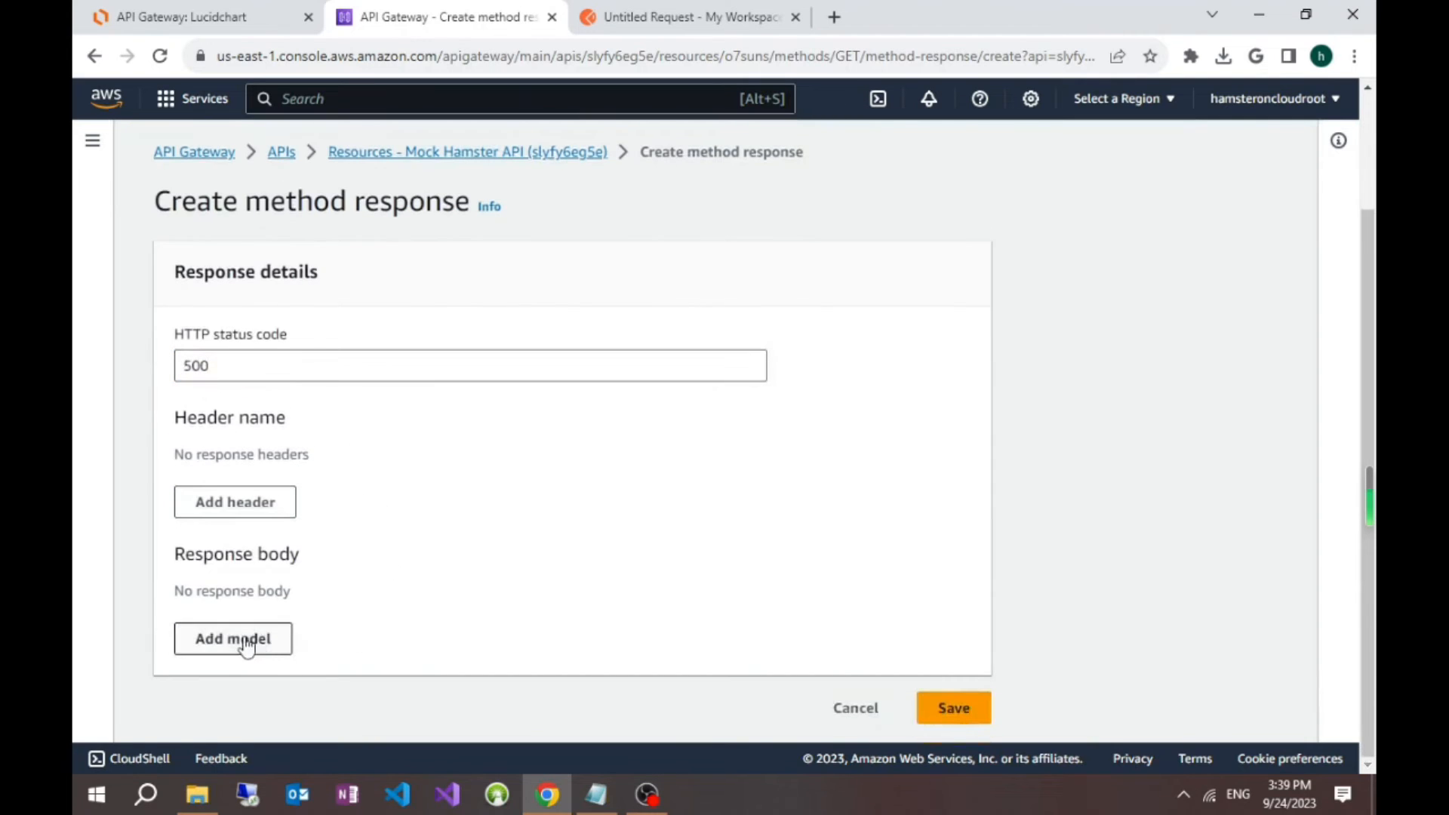
Step: Add a response body with content type application/json and the Error model, and save the method response
{"action": "left_click", "coordinate": [243, 641]}
{"action": "left_click", "coordinate": [375, 620]}
{"action": "type", "text": "application"}
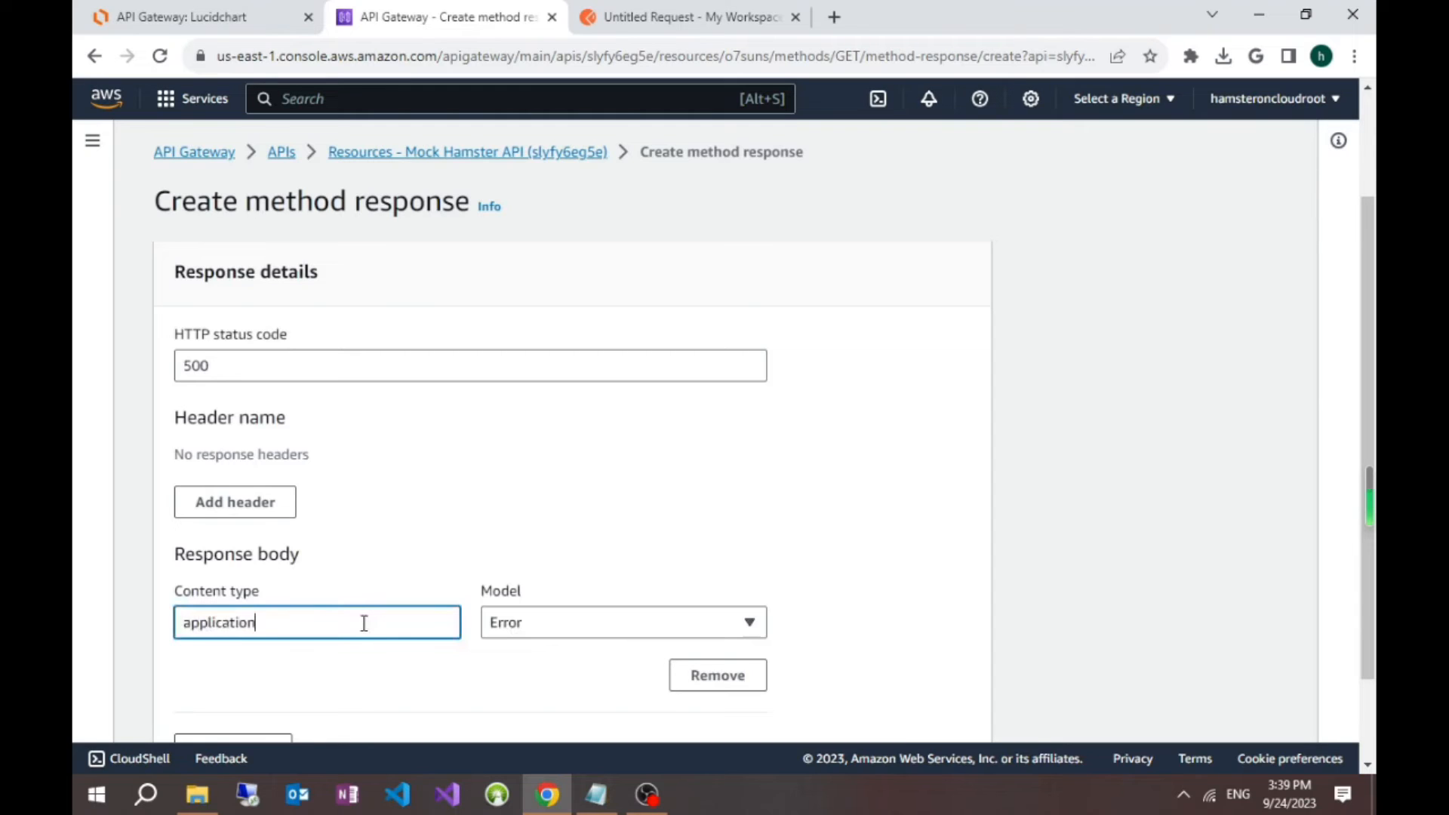
{"action": "type", "text": "/json"}
{"action": "left_click", "coordinate": [645, 625]}
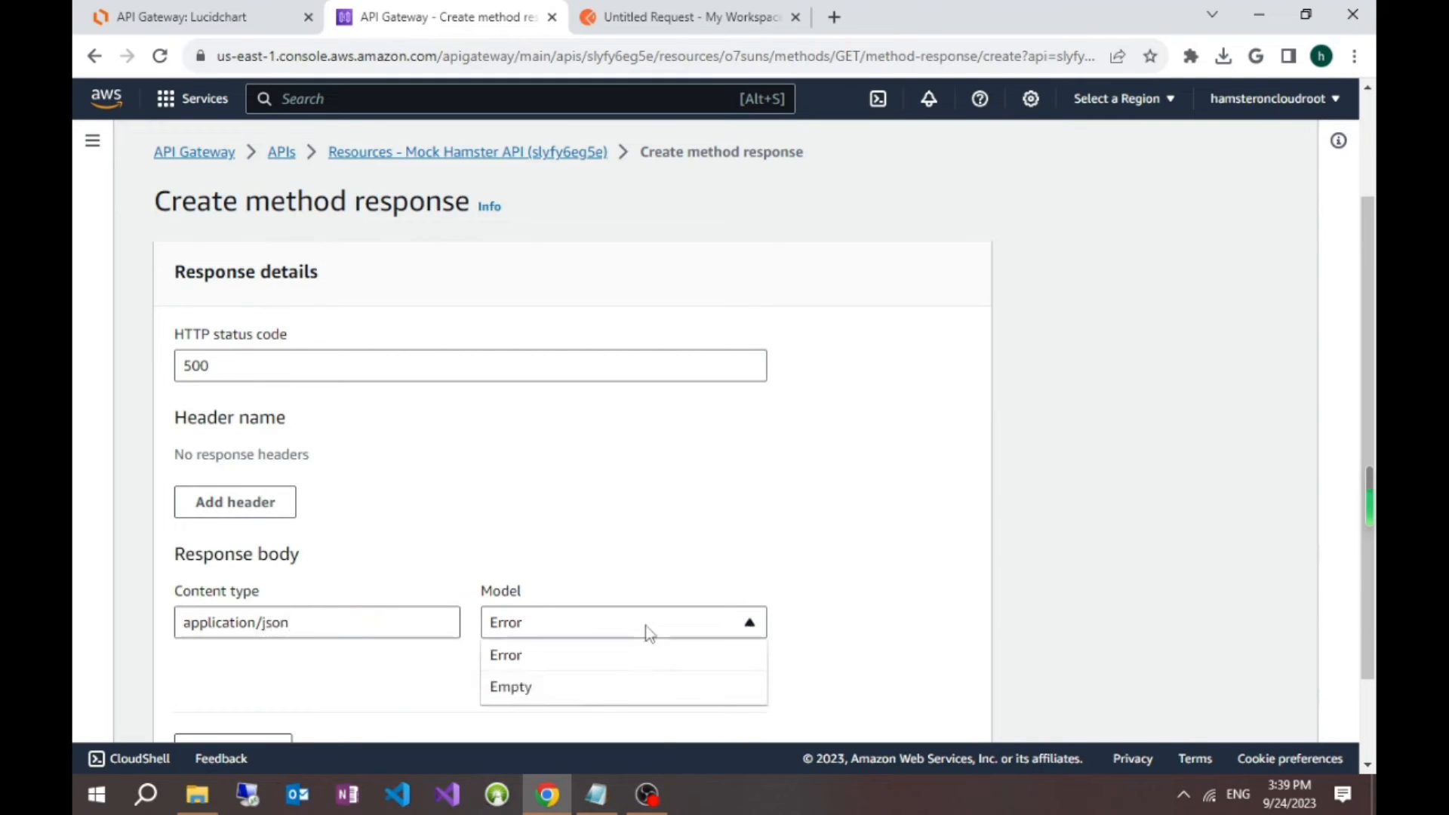
{"action": "left_click", "coordinate": [581, 696]}
{"action": "left_click", "coordinate": [585, 633]}
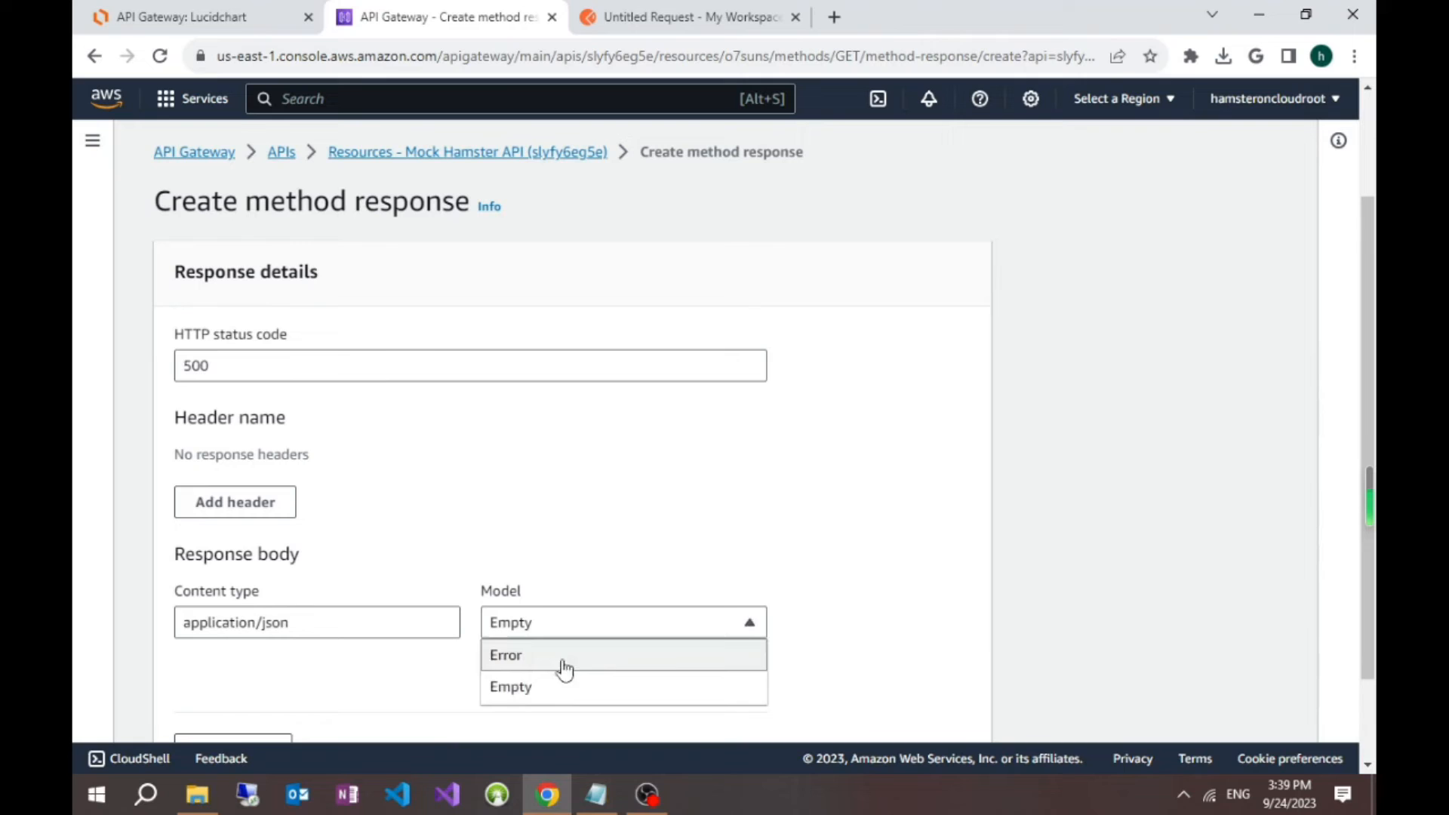
{"action": "left_click", "coordinate": [563, 672]}
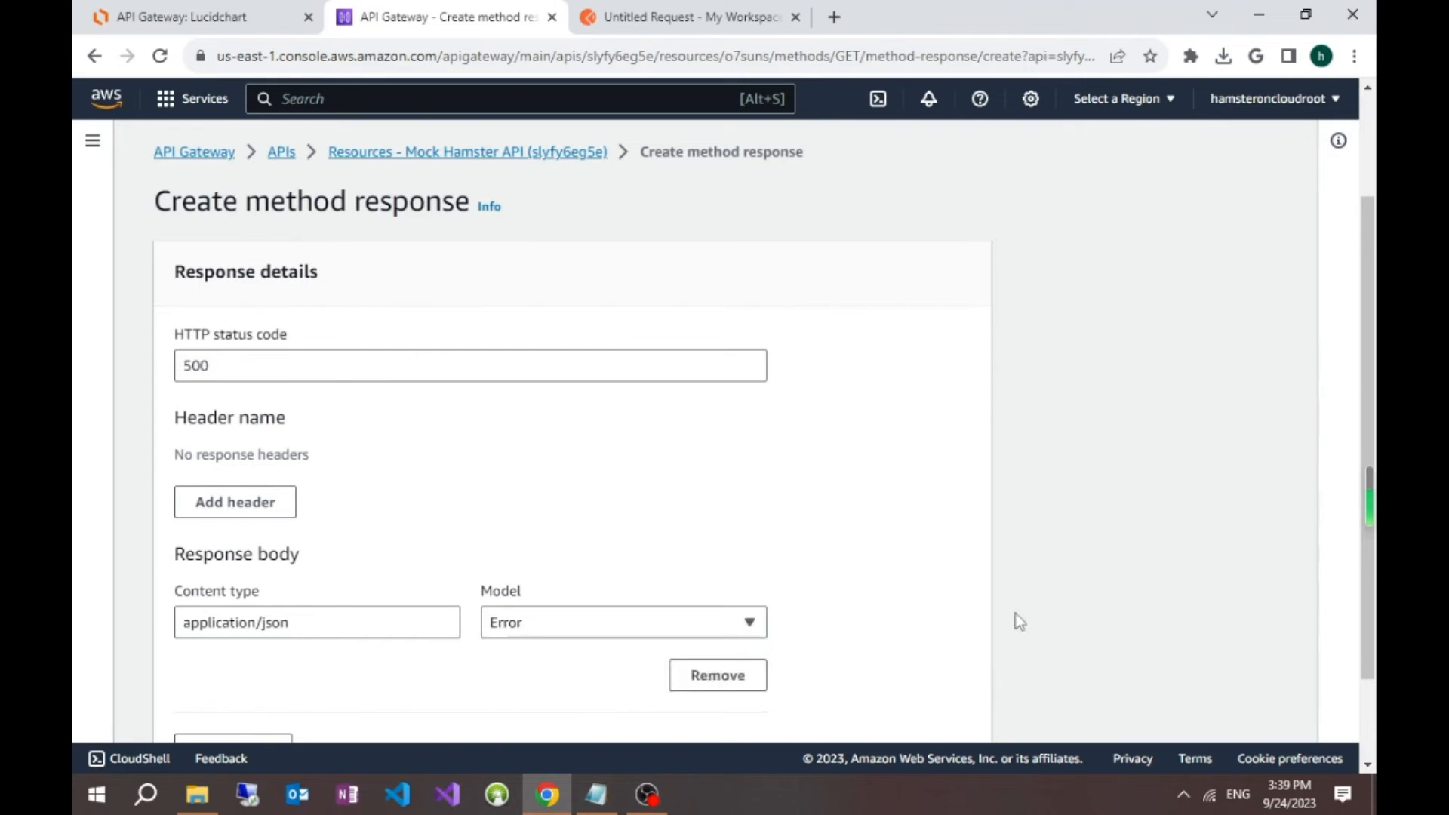
{"action": "scroll", "coordinate": [1016, 609], "scroll_direction": "down", "scroll_amount": 2}
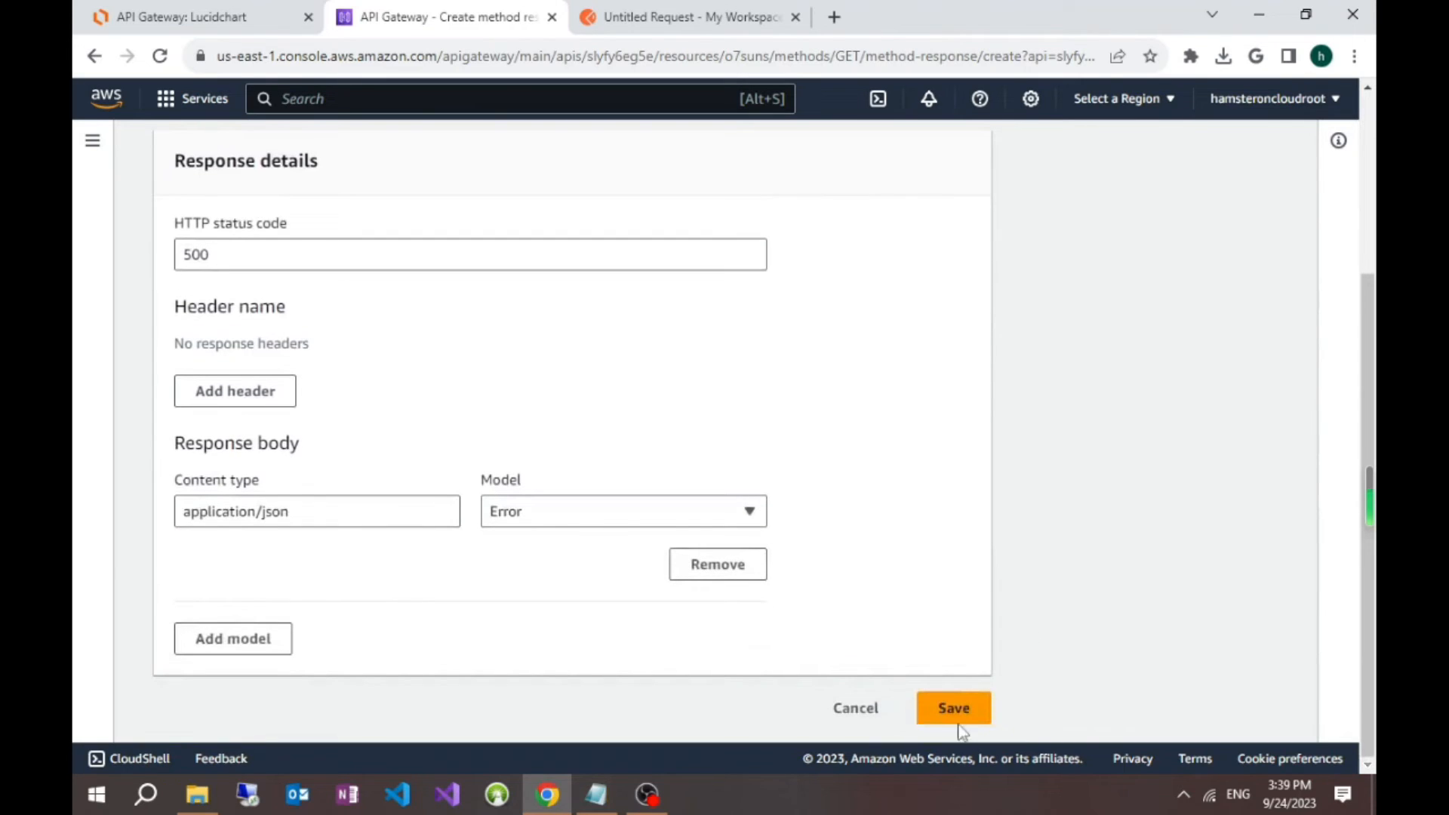
{"action": "left_click", "coordinate": [957, 712]}
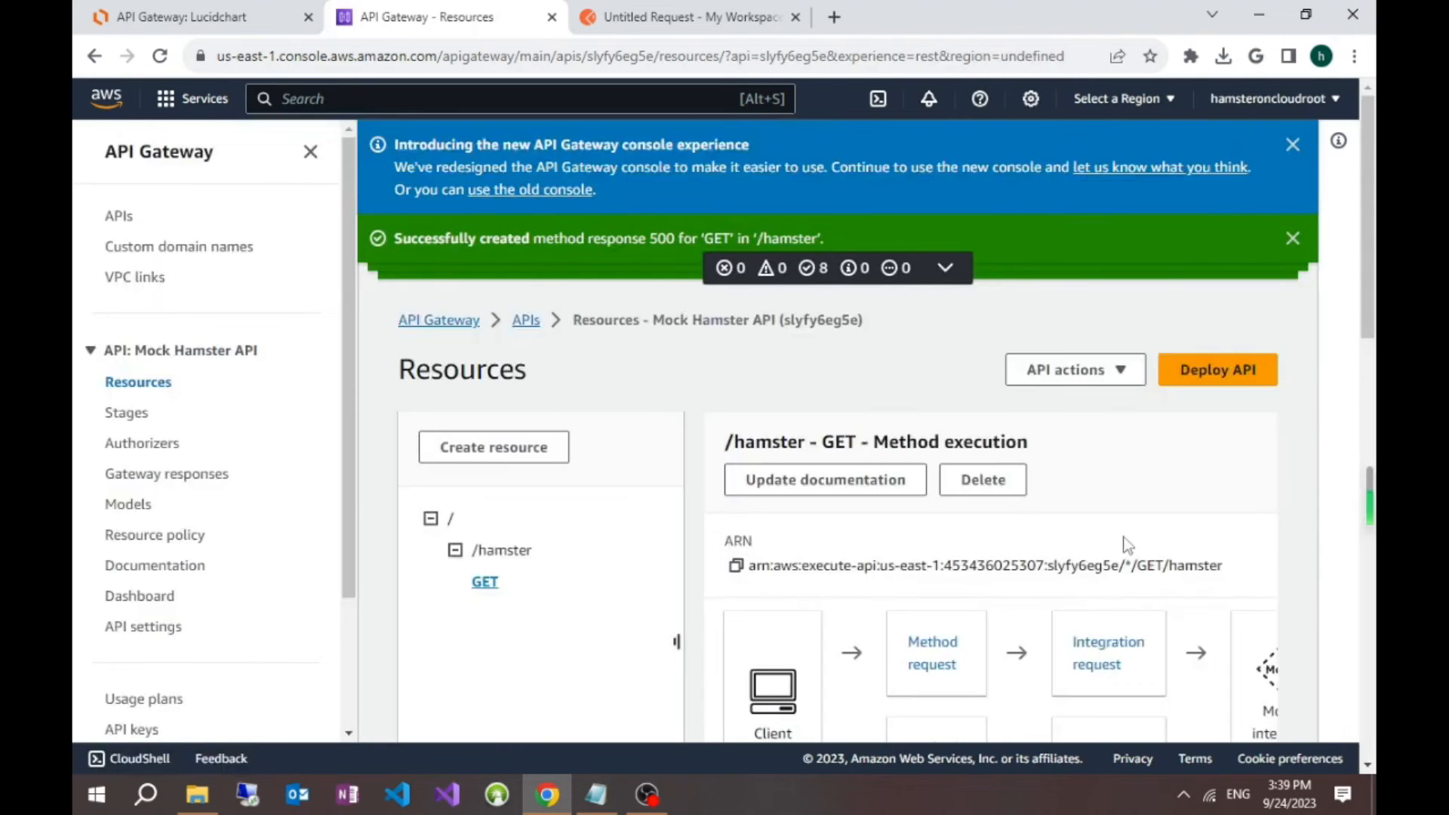
Step: Start a new integration response for the /hamster GET method
{"action": "scroll", "coordinate": [1124, 520], "scroll_direction": "down", "scroll_amount": 5}
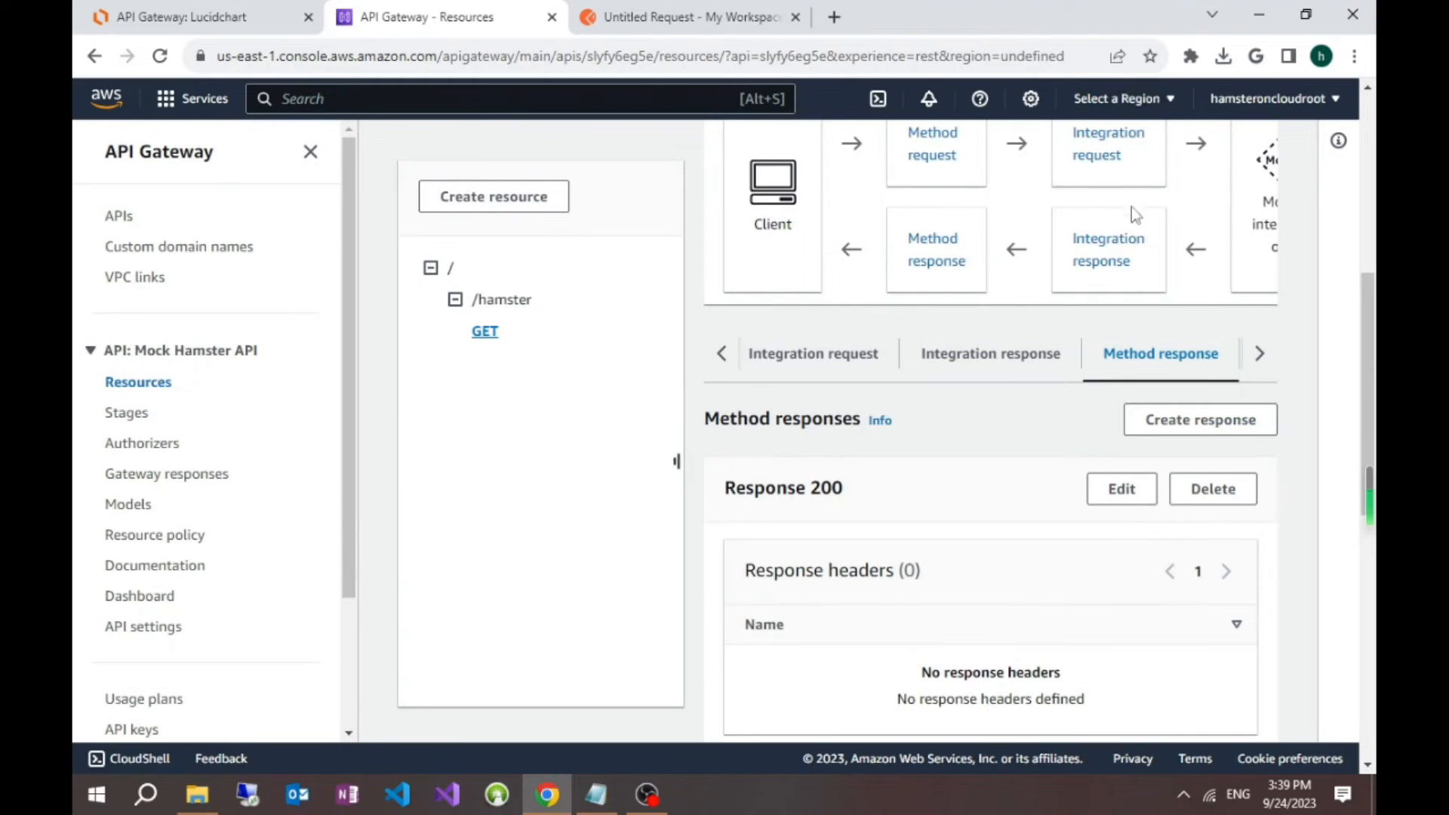
{"action": "left_click", "coordinate": [1111, 261]}
{"action": "scroll", "coordinate": [972, 483], "scroll_direction": "down", "scroll_amount": 1}
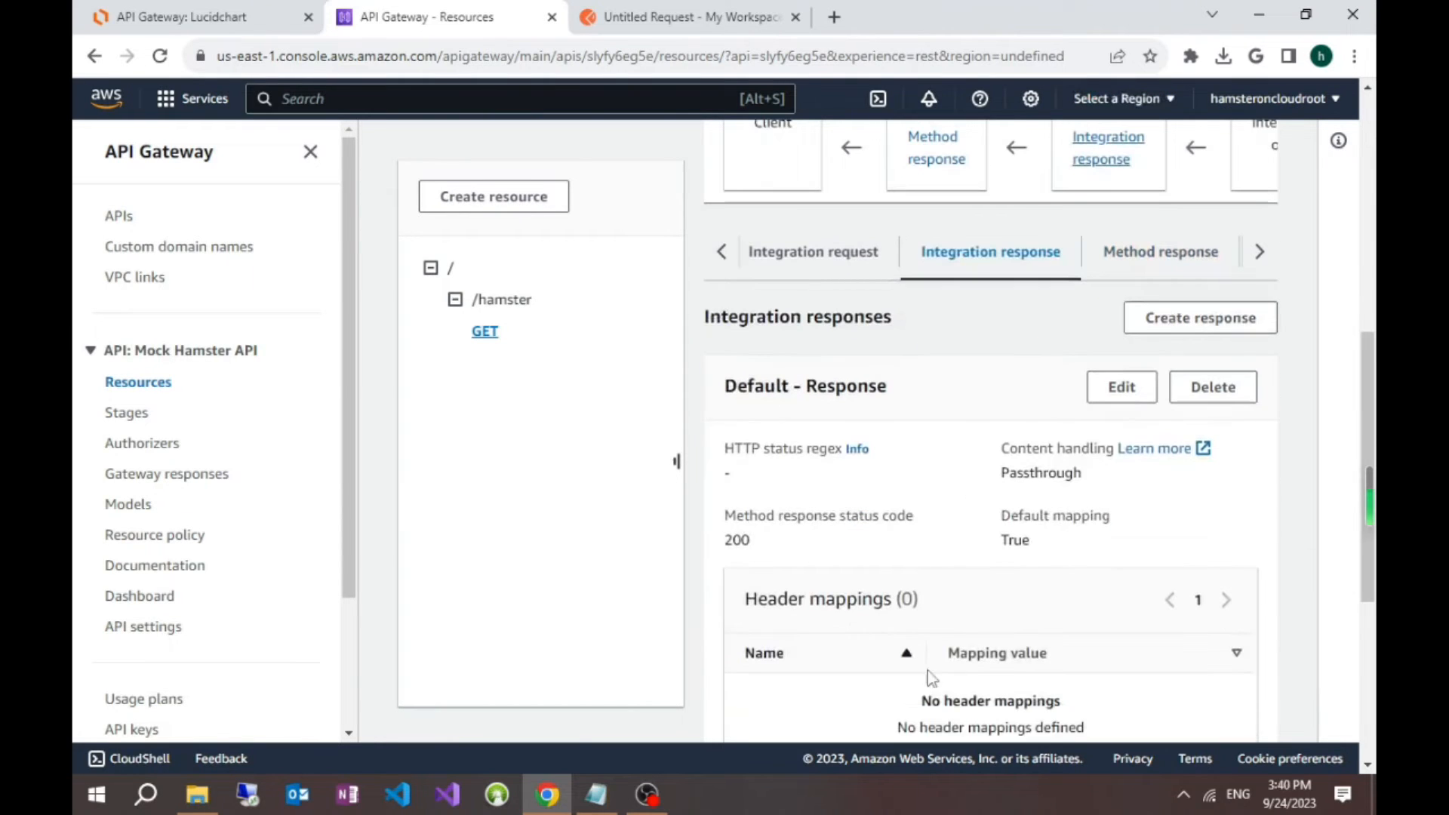
{"action": "left_click", "coordinate": [1212, 323]}
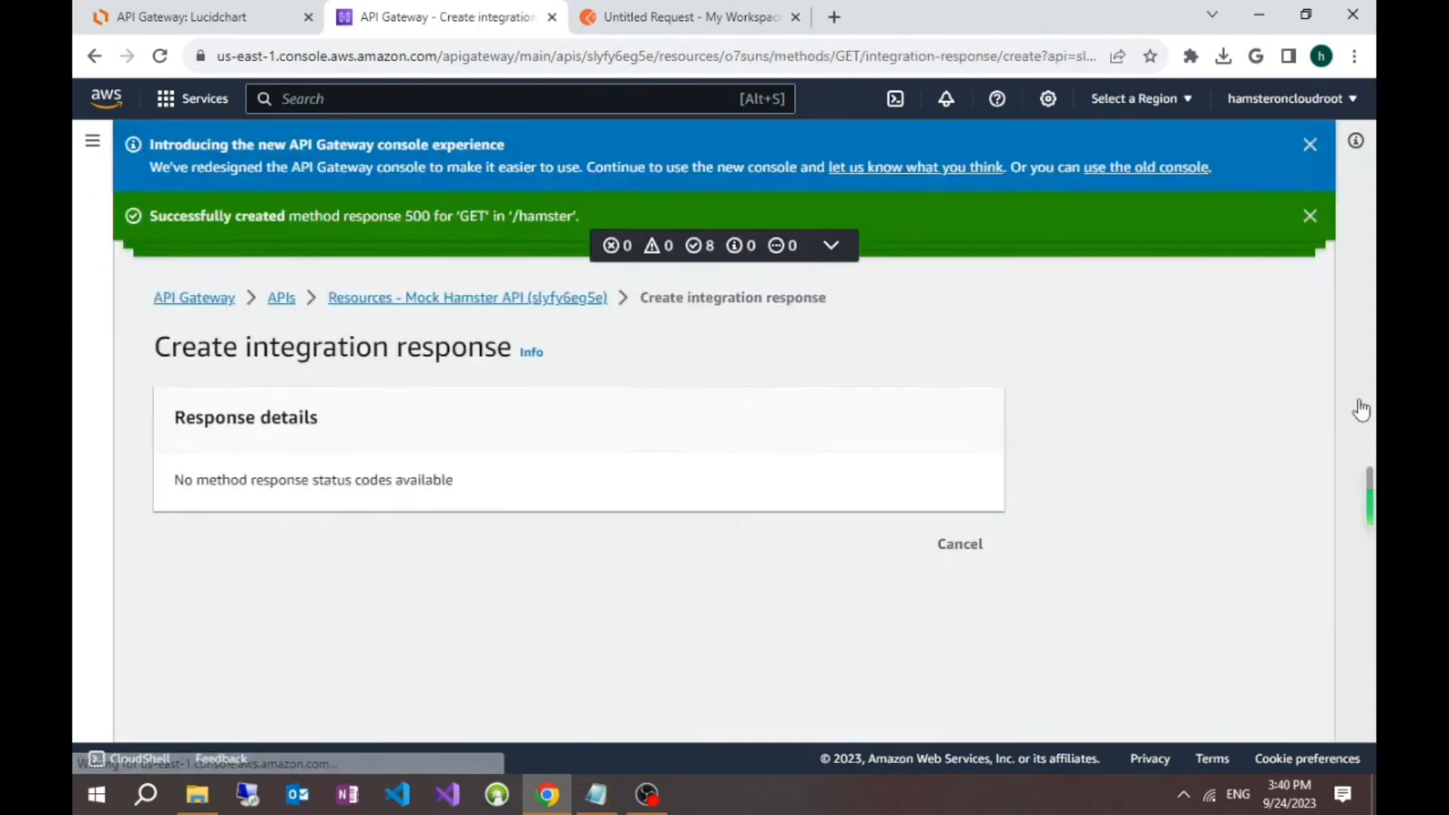
{"action": "left_click", "coordinate": [503, 507]}
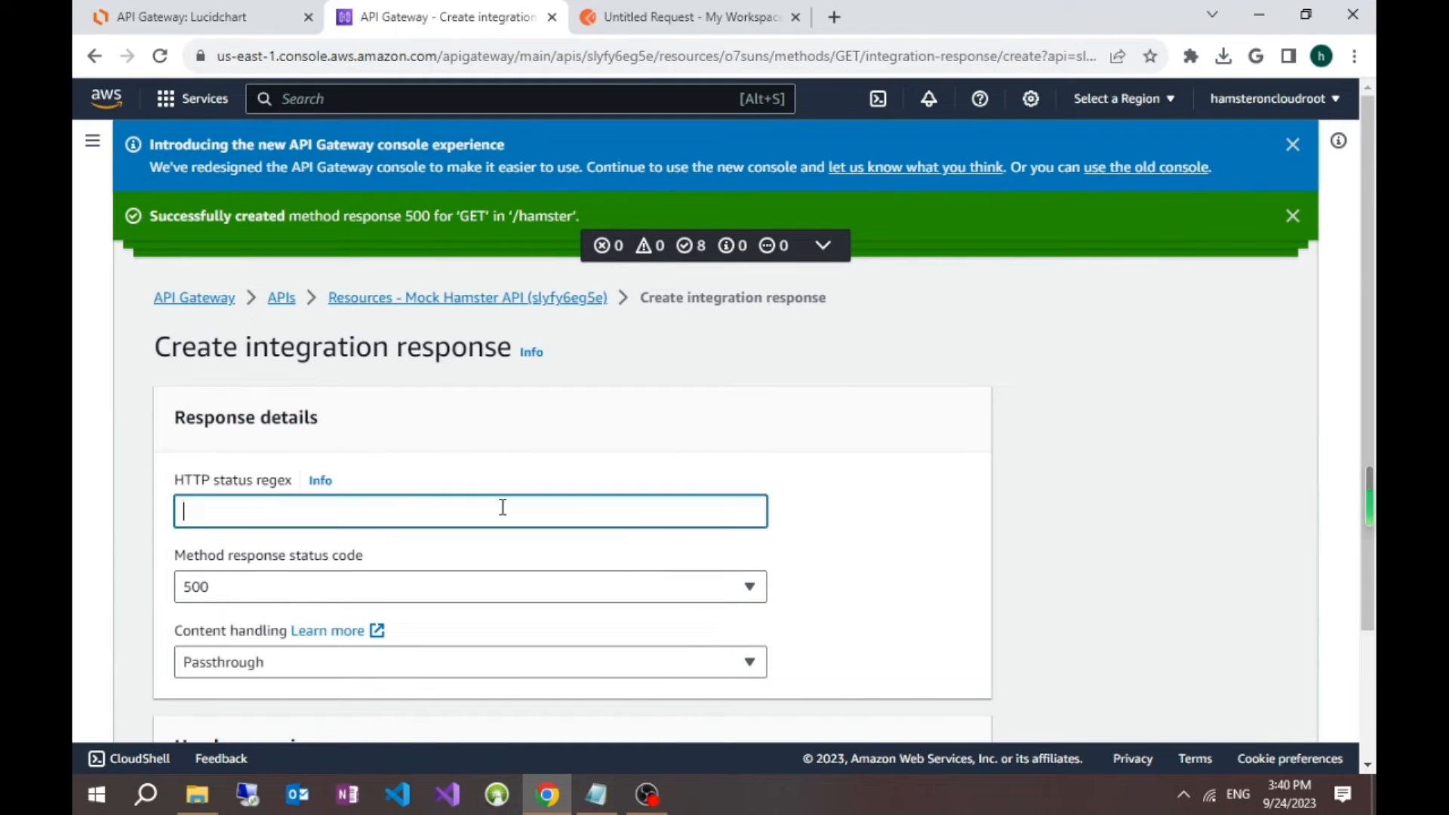
{"action": "scroll", "coordinate": [1093, 498], "scroll_direction": "down", "scroll_amount": 1}
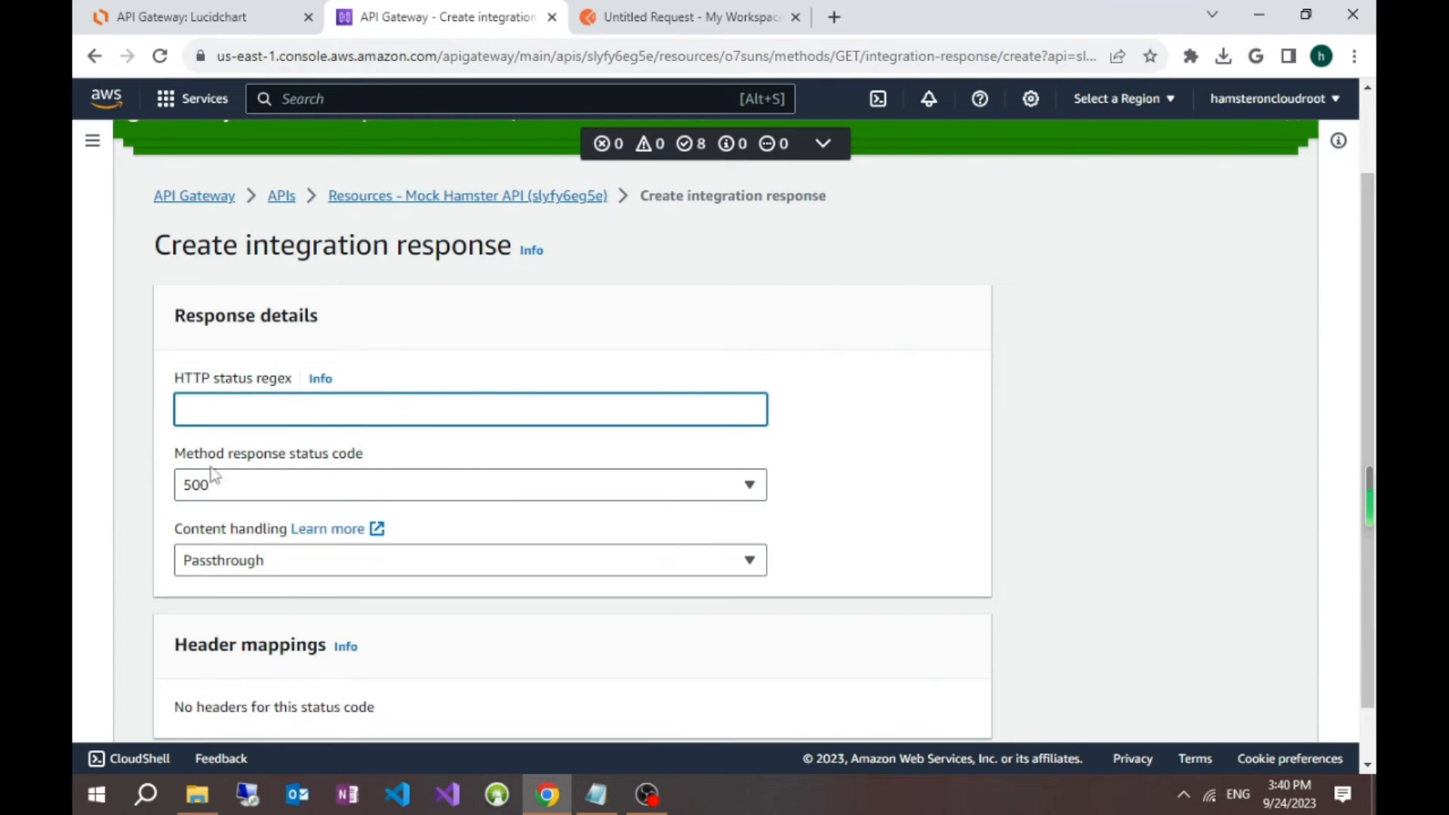
Step: Copy 5\d{2} from the Notepad notes into the HTTP status regex and create the integration response
{"action": "left_click", "coordinate": [596, 794]}
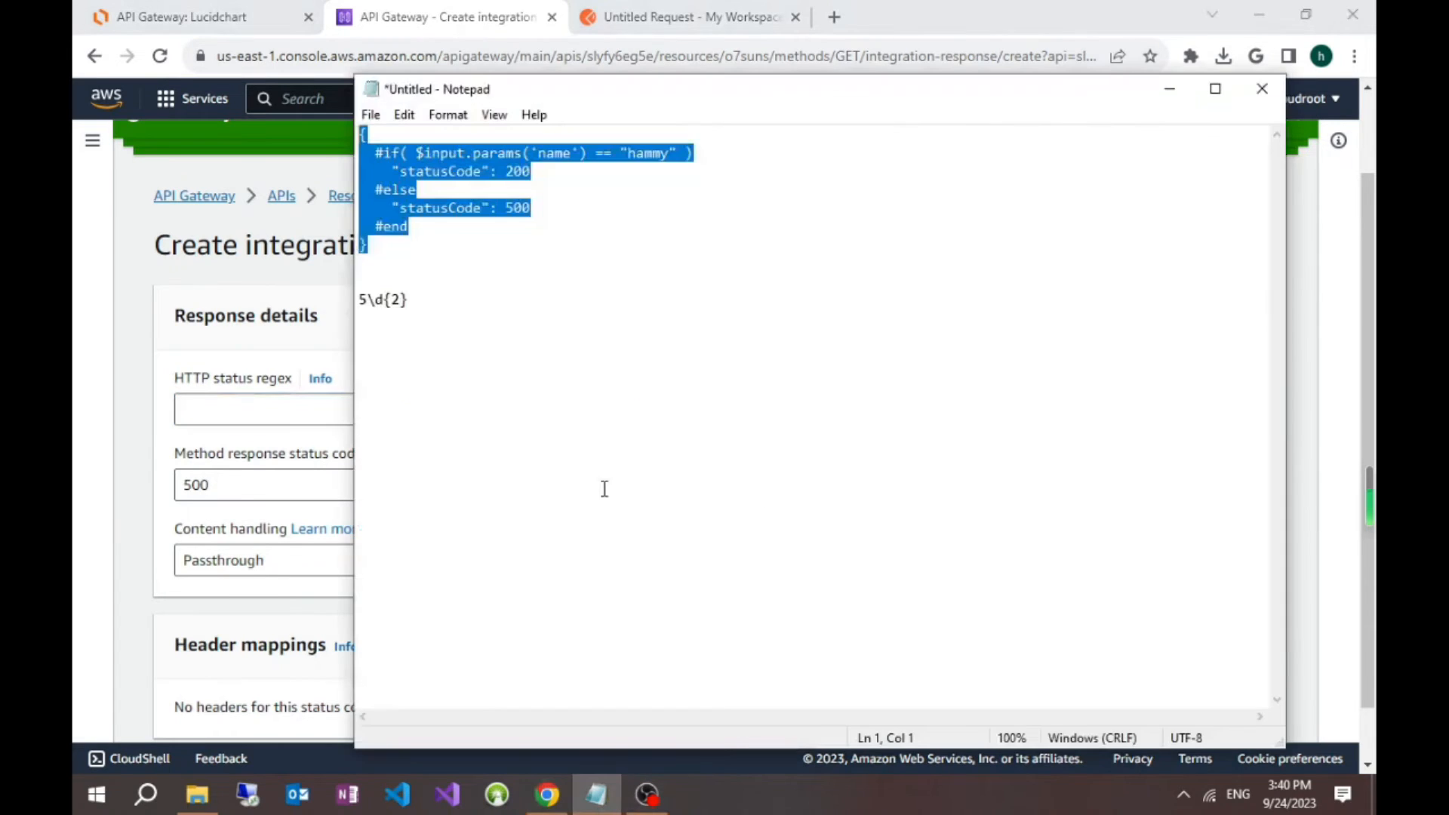
{"action": "left_click", "coordinate": [422, 305]}
{"action": "left_click_drag", "start_coordinate": [436, 305], "coordinate": [336, 298]}
{"action": "key", "text": "ctrl+c"}
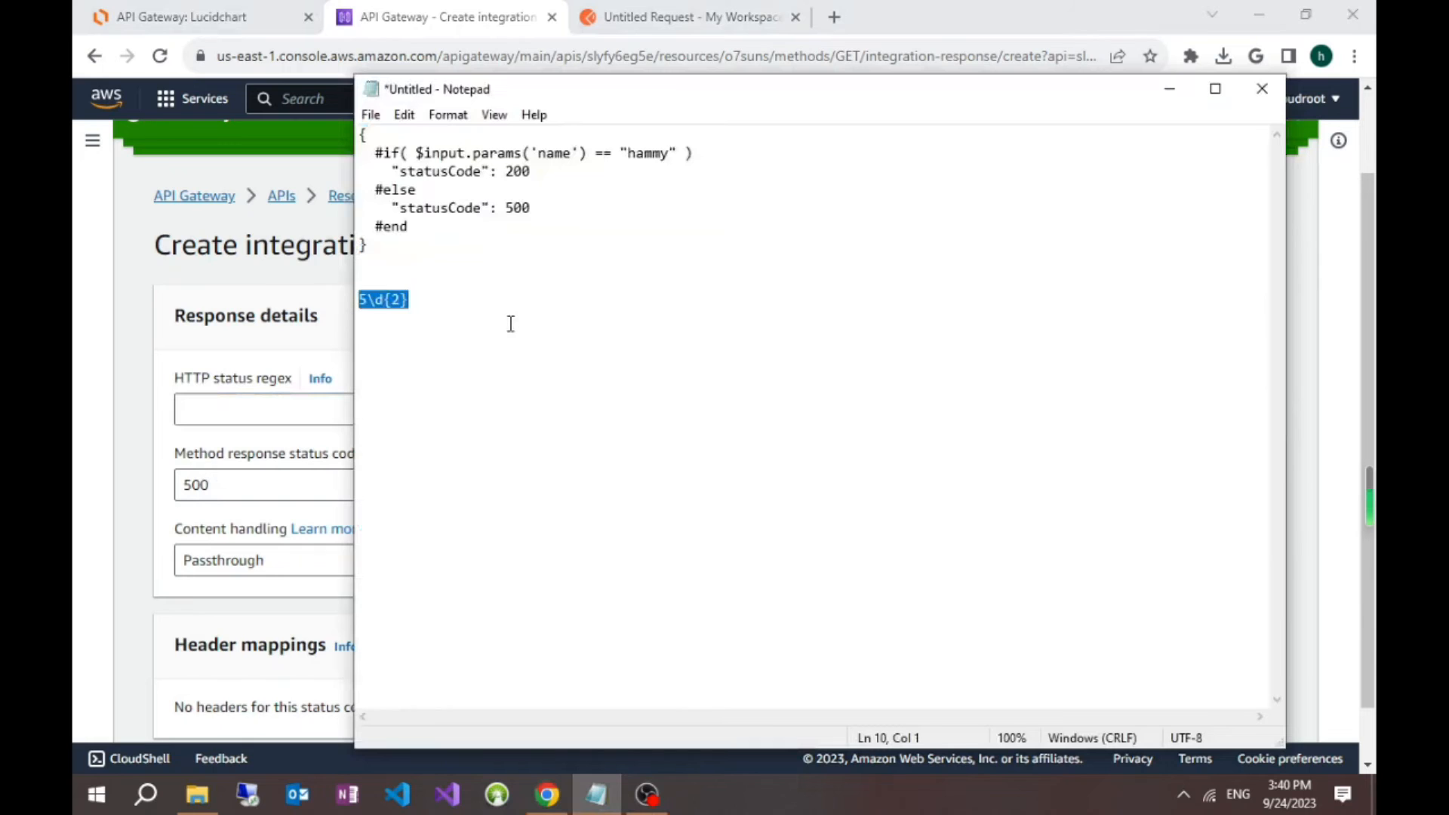
{"action": "left_click", "coordinate": [1170, 89]}
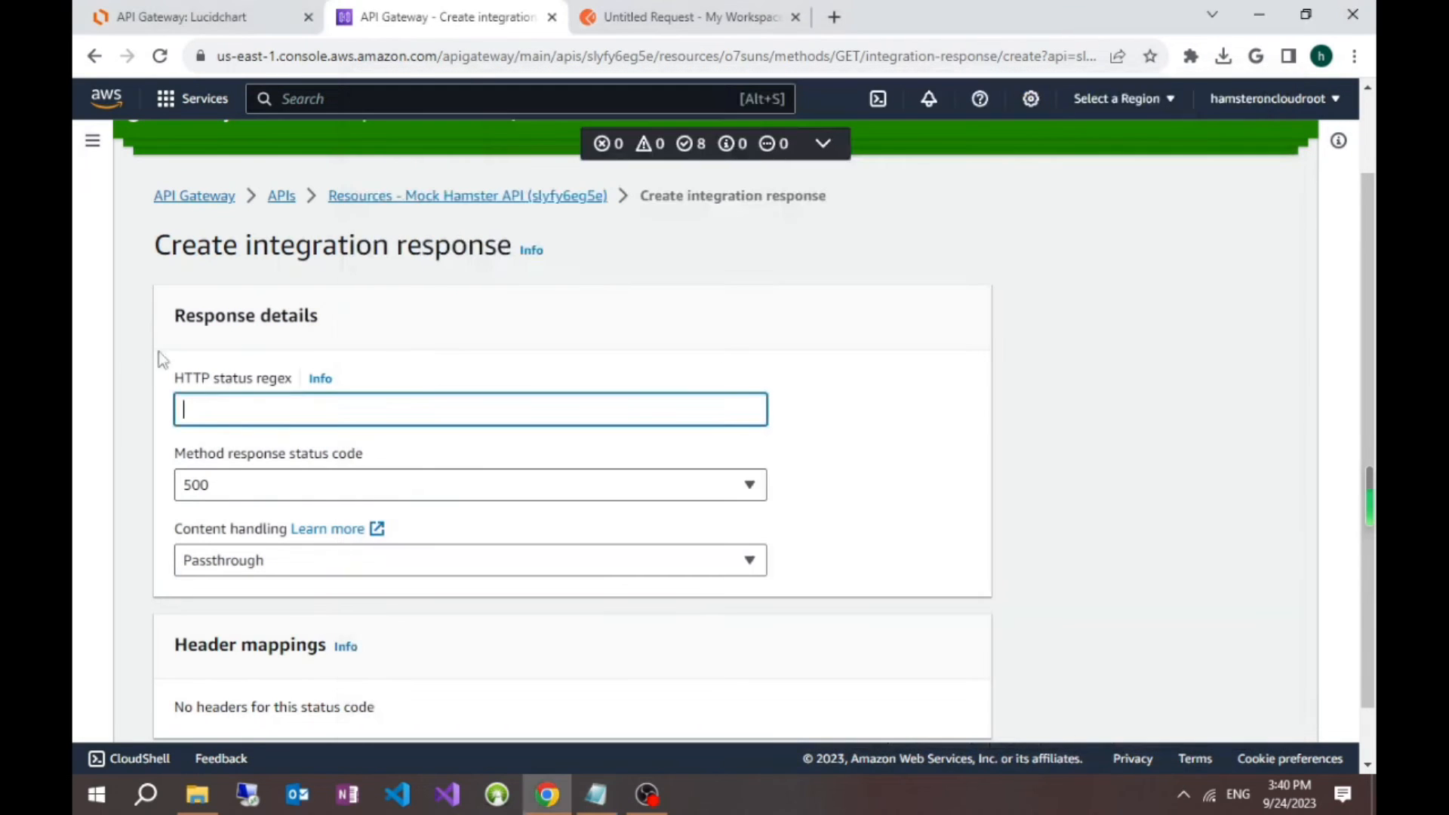
{"action": "key", "text": "ctrl+v"}
{"action": "left_click", "coordinate": [868, 472]}
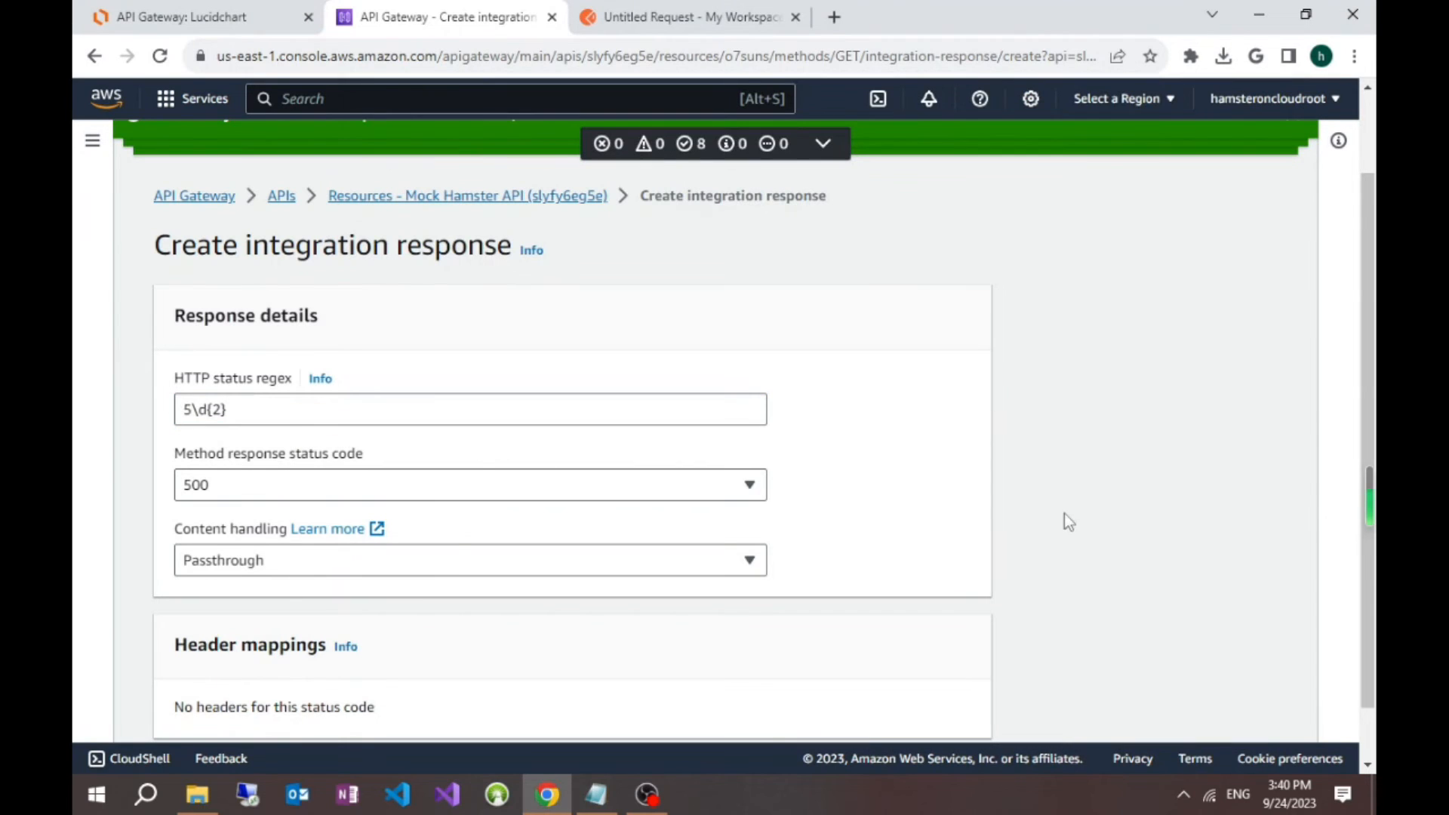
{"action": "scroll", "coordinate": [1017, 491], "scroll_direction": "down", "scroll_amount": 1}
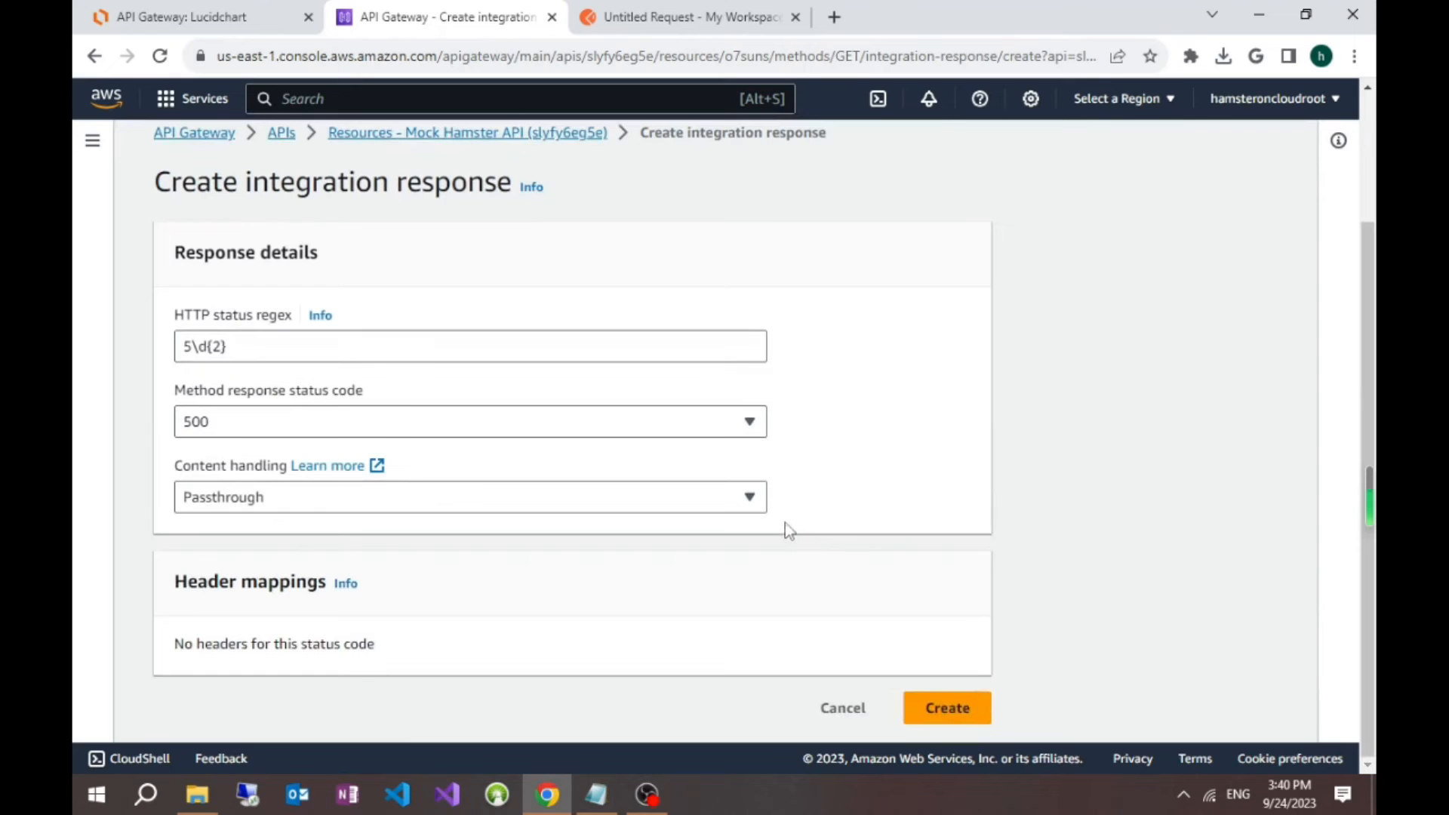
{"action": "left_click", "coordinate": [953, 707]}
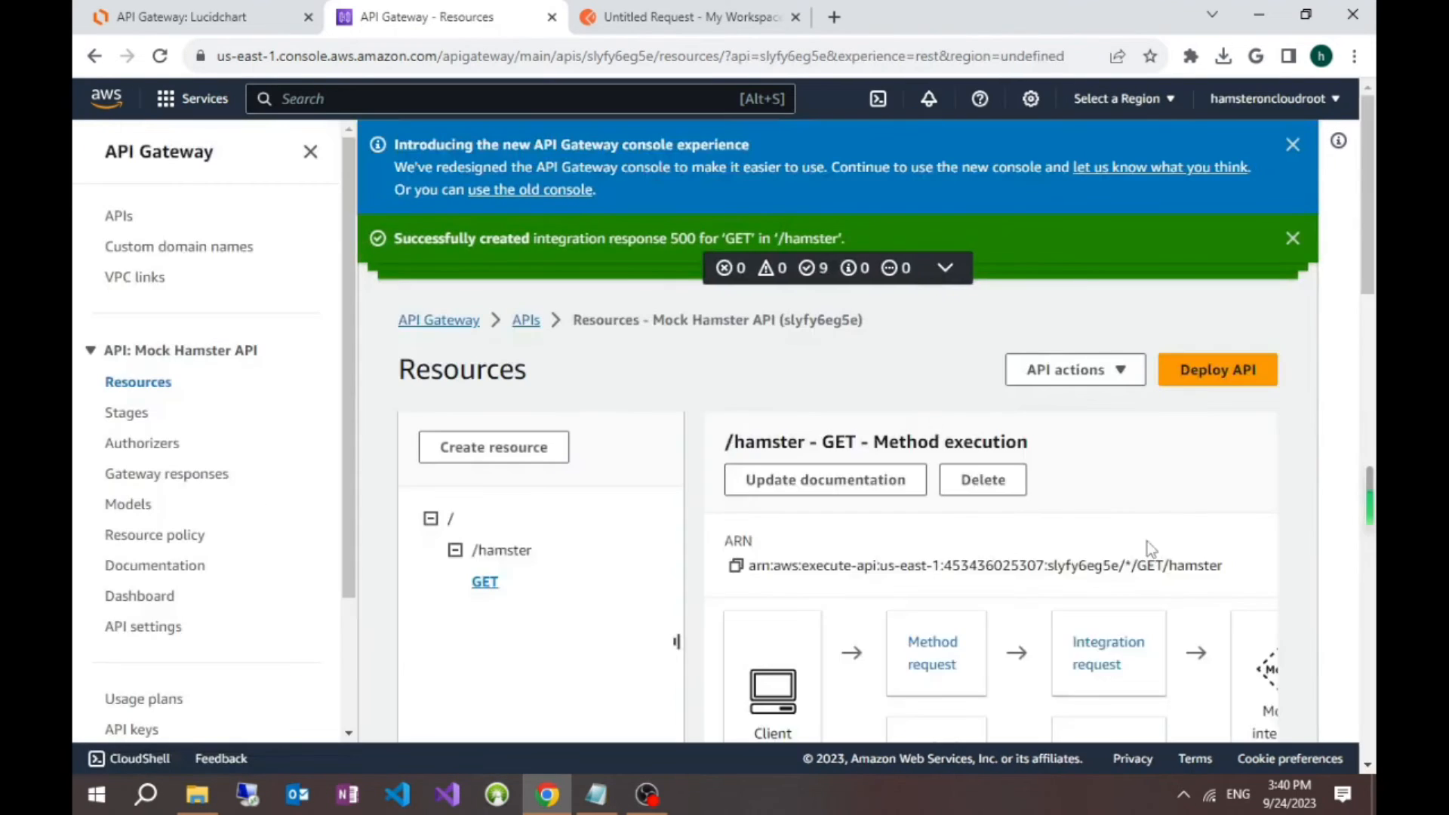
Step: Start a new mapping template for the 5\d{2} integration response with content type application/json
{"action": "scroll", "coordinate": [1204, 475], "scroll_direction": "down", "scroll_amount": 10}
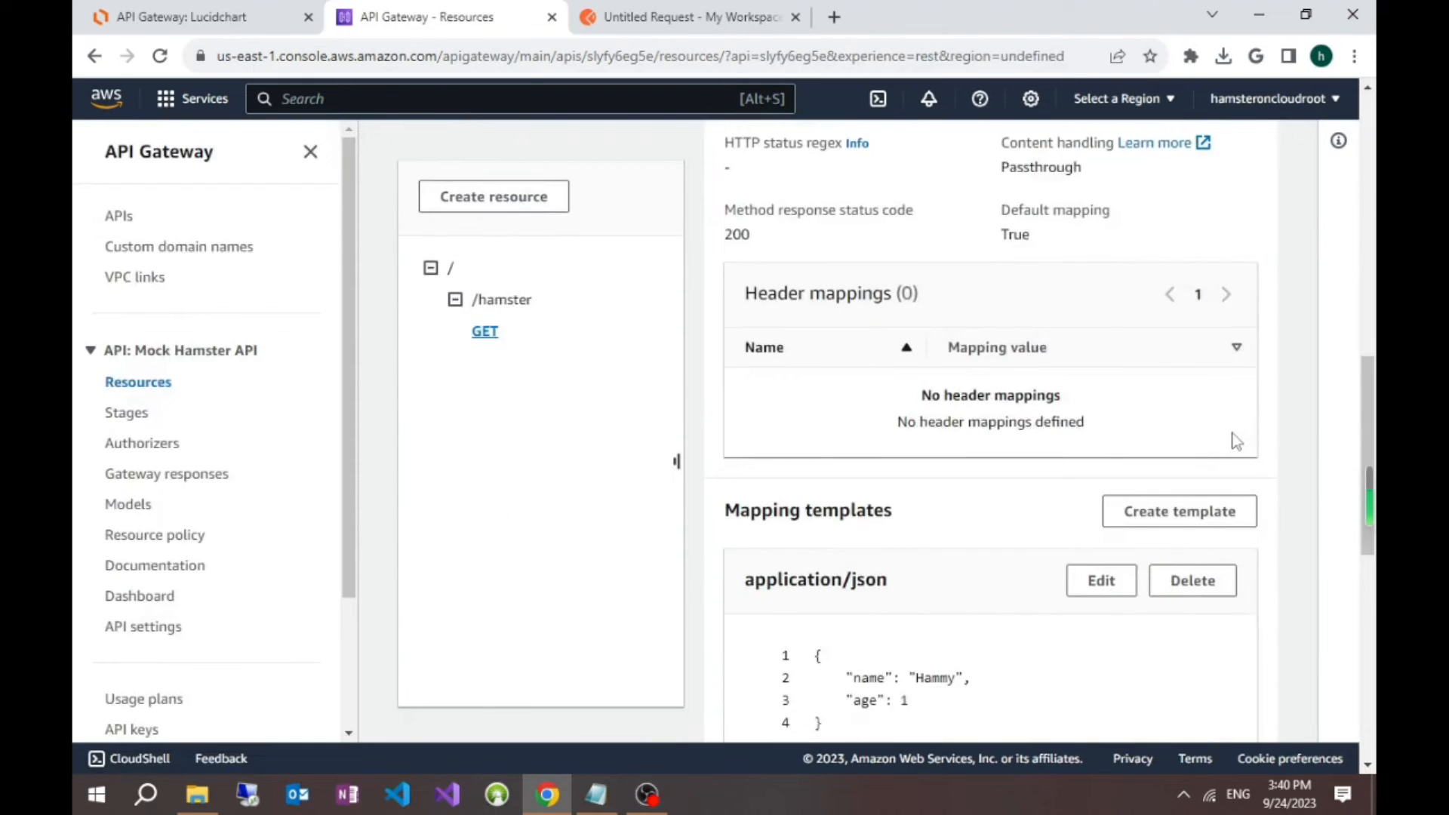
{"action": "scroll", "coordinate": [1236, 441], "scroll_direction": "down", "scroll_amount": 8}
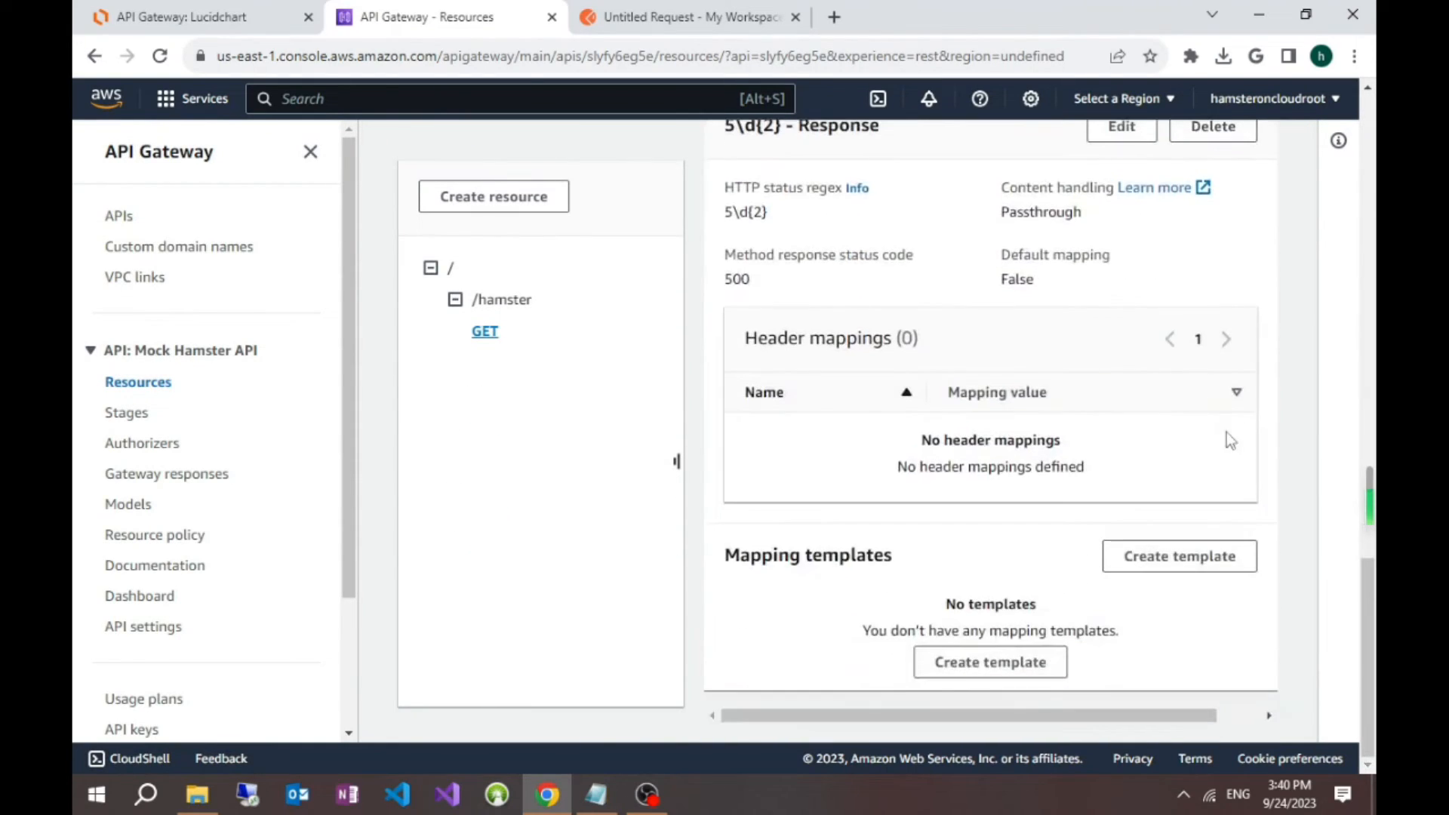
{"action": "scroll", "coordinate": [1220, 437], "scroll_direction": "up", "scroll_amount": 1}
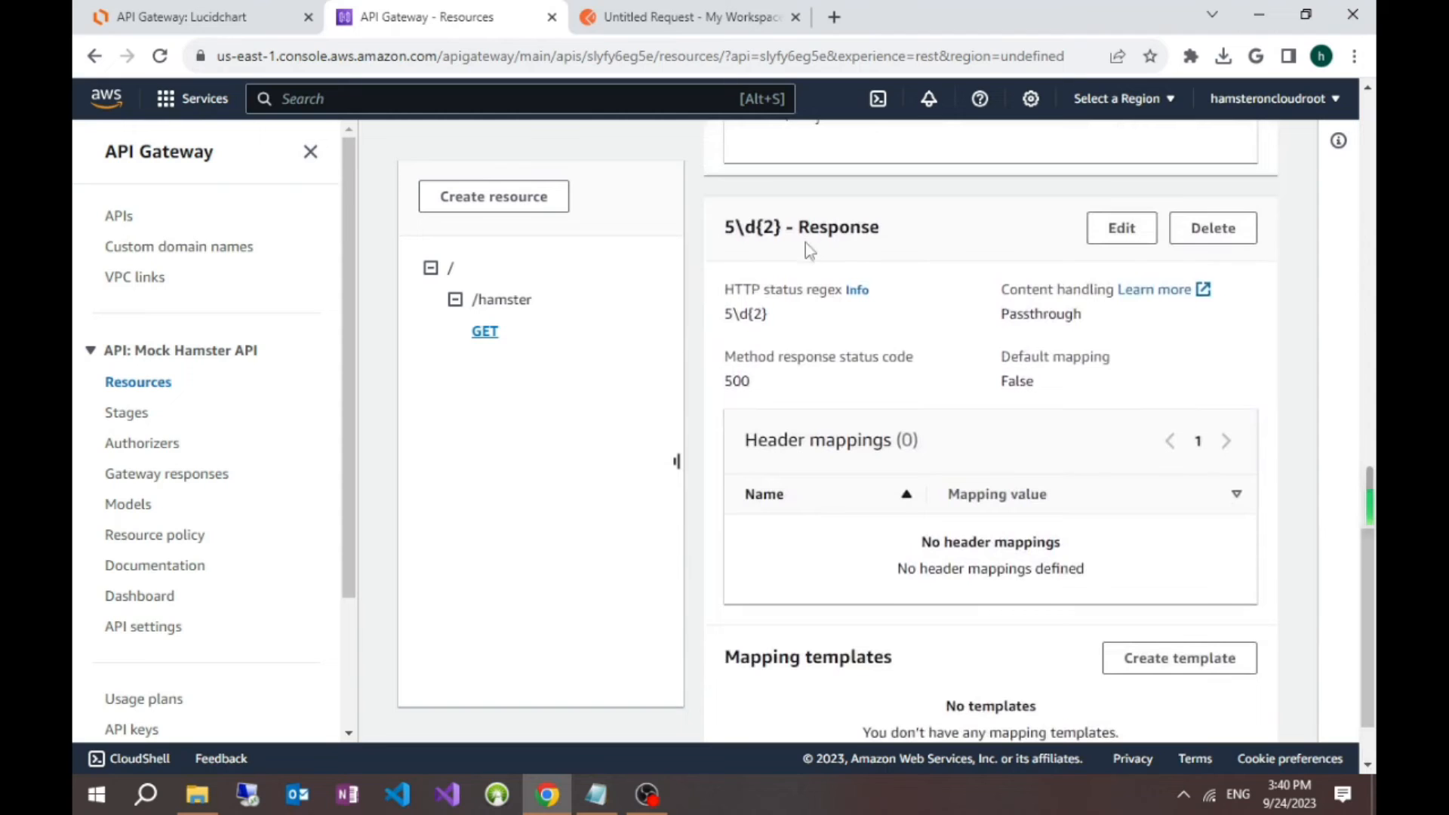
{"action": "scroll", "coordinate": [998, 402], "scroll_direction": "down", "scroll_amount": 1}
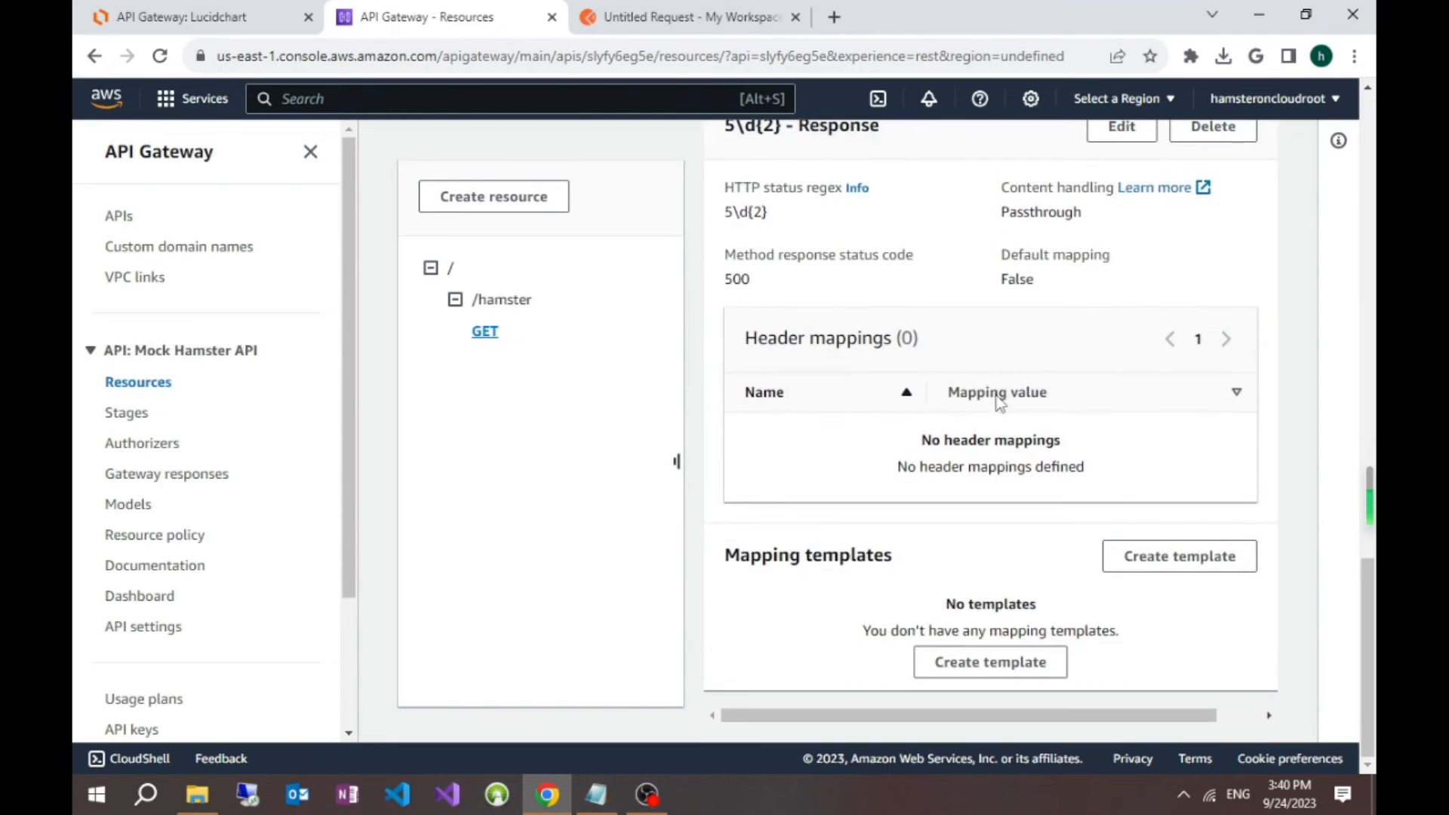
{"action": "scroll", "coordinate": [959, 409], "scroll_direction": "up", "scroll_amount": 1}
{"action": "scroll", "coordinate": [960, 409], "scroll_direction": "down", "scroll_amount": 1}
{"action": "left_click", "coordinate": [1180, 562]}
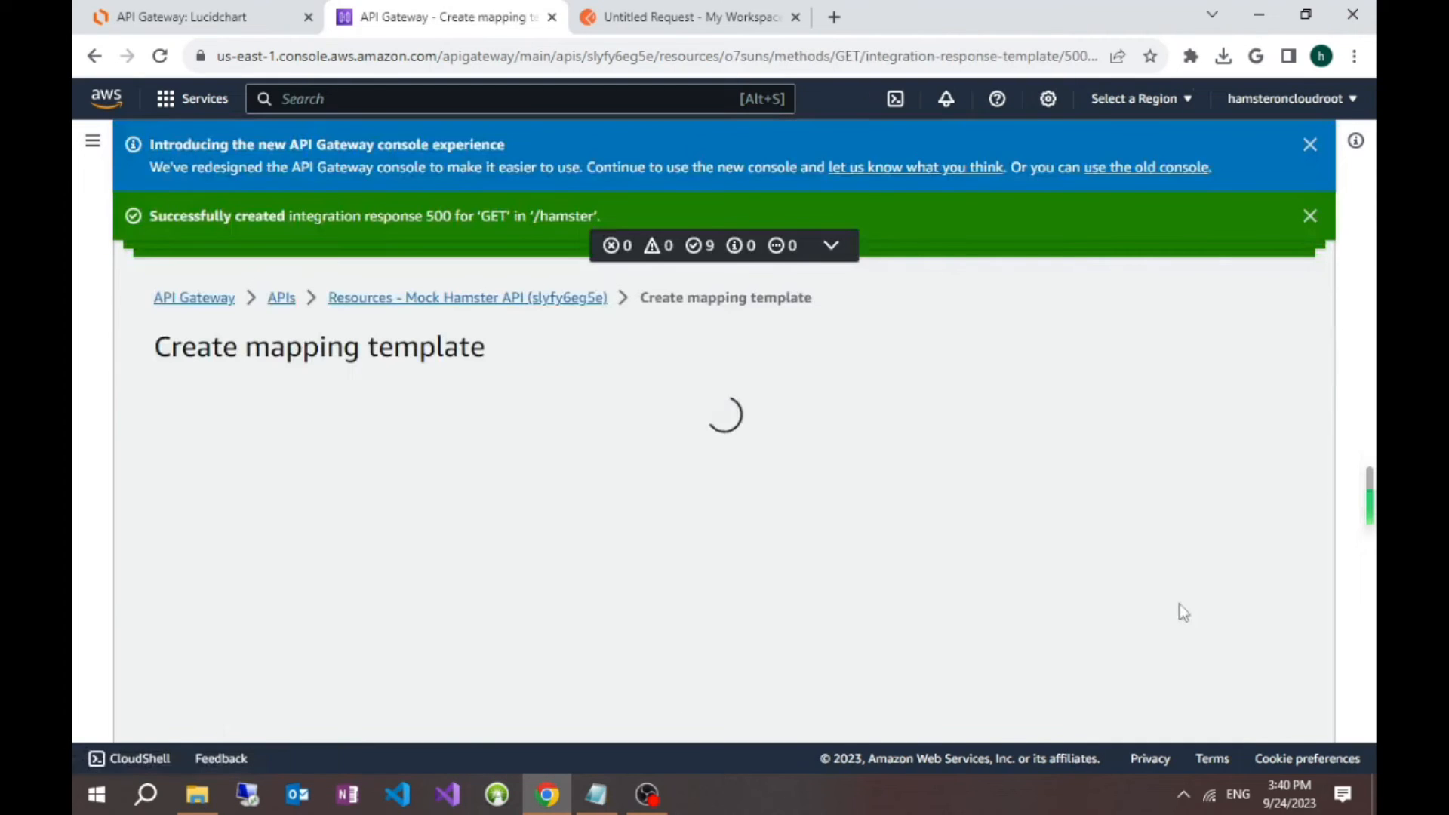
{"action": "left_click", "coordinate": [384, 507]}
{"action": "type", "text": "application/json"}
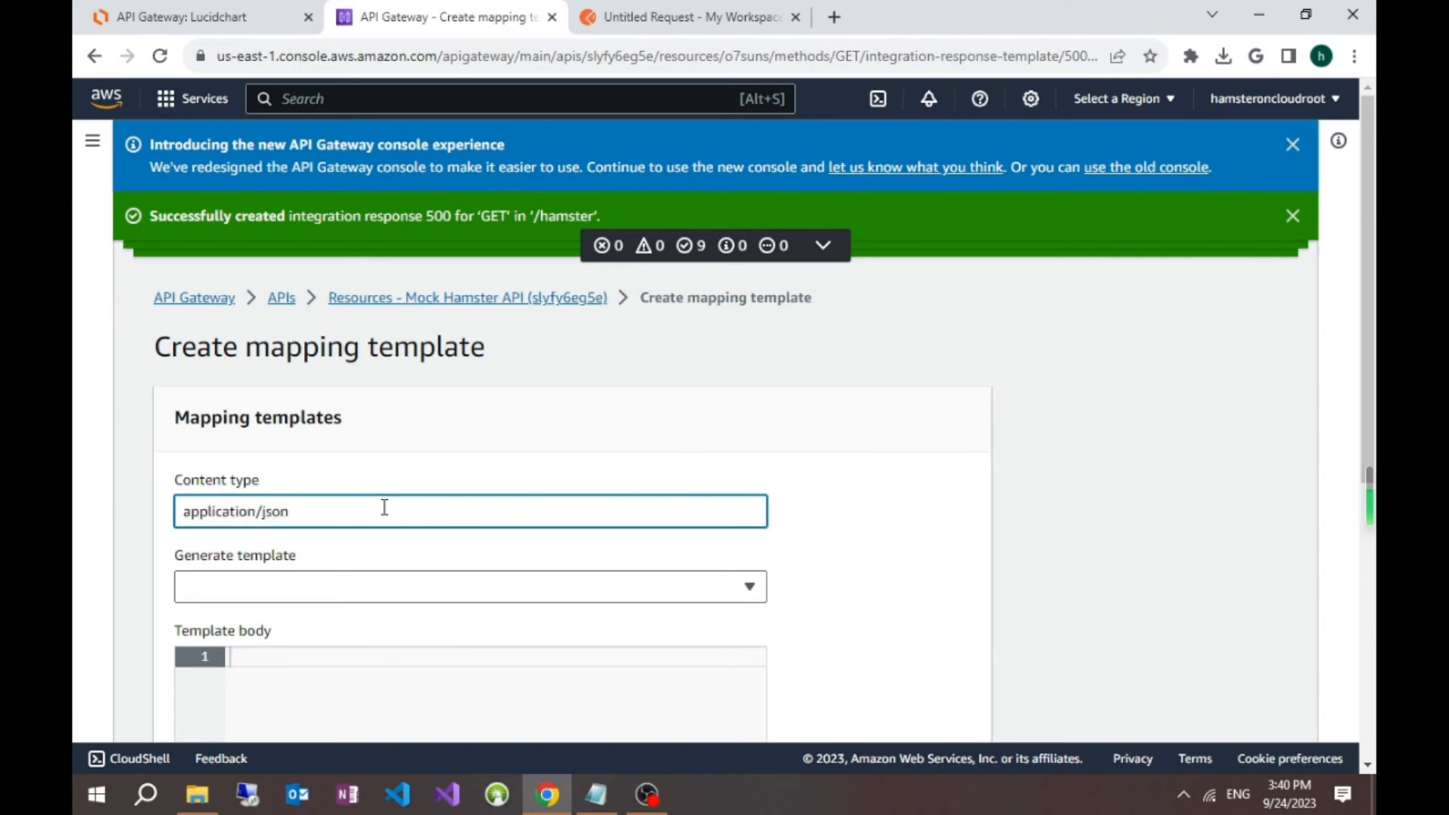
{"action": "left_click", "coordinate": [983, 581]}
{"action": "scroll", "coordinate": [982, 581], "scroll_direction": "down", "scroll_amount": 3}
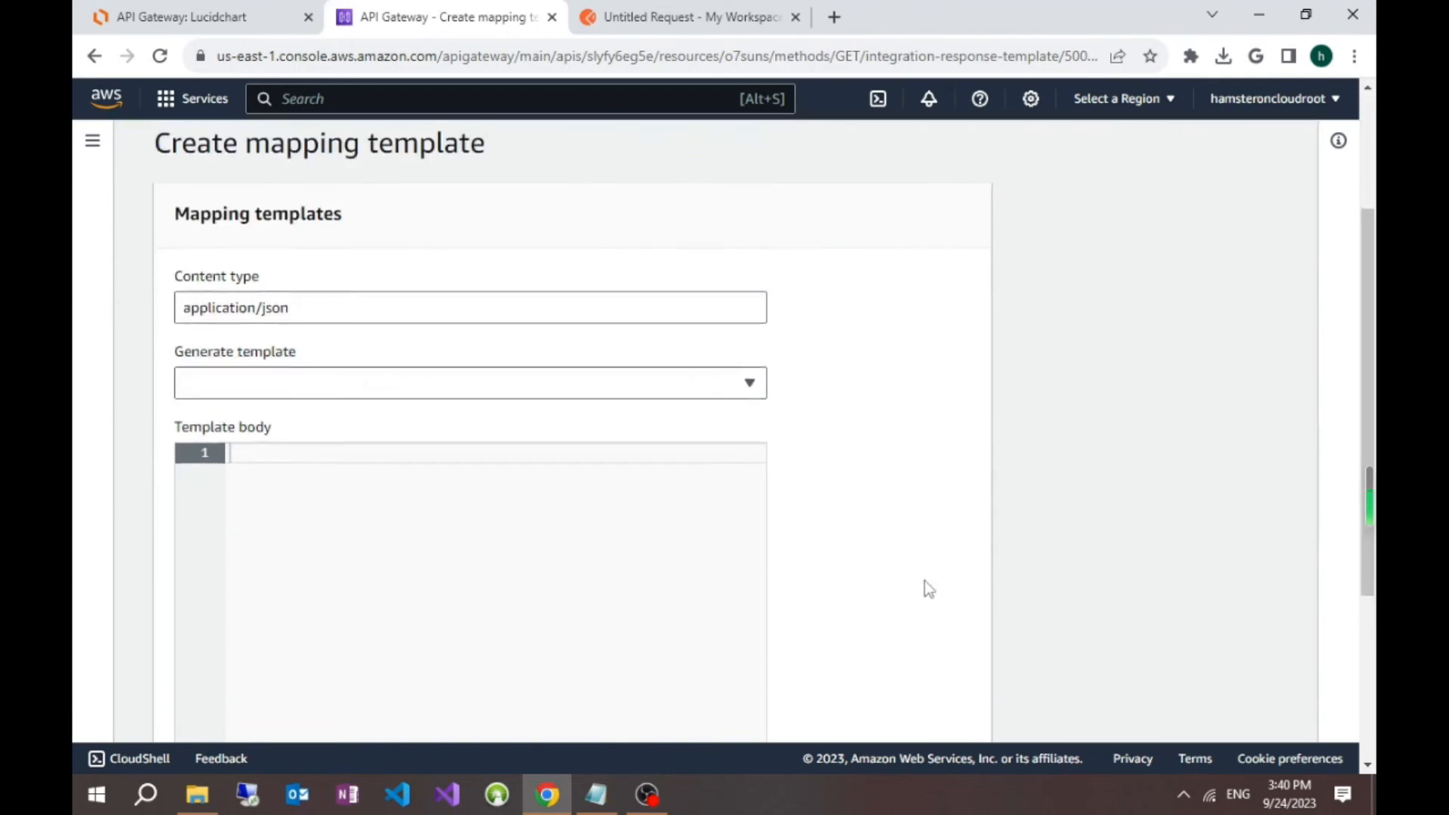
Step: Enter a JSON template body with message set to "Wrong hamster requested." and create the mapping template
{"action": "left_click", "coordinate": [398, 459]}
{"action": "type", "text": "{"}
{"action": "key", "text": "Return"}
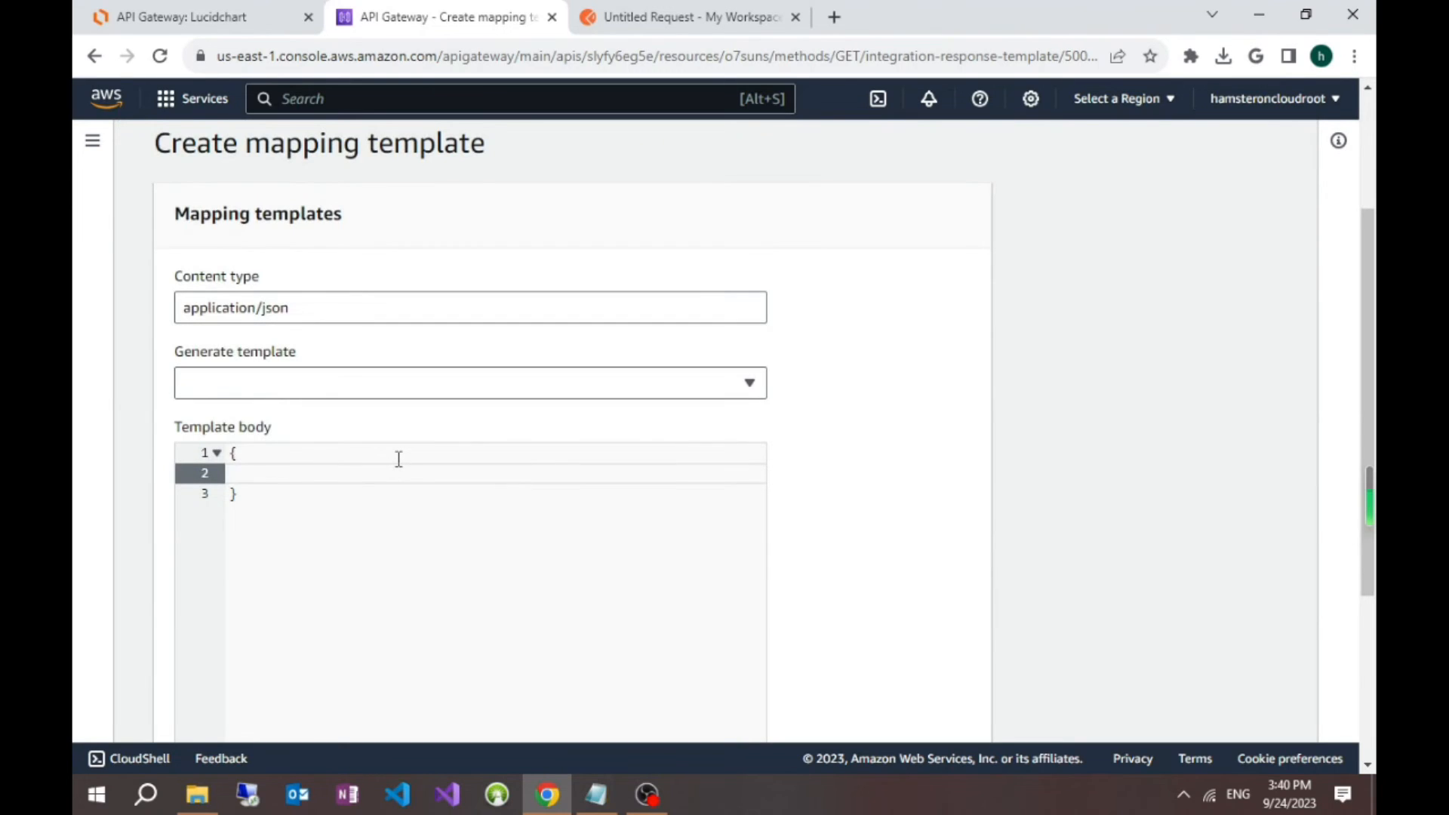
{"action": "type", "text": "\"messa"}
{"action": "type", "text": "\""}
{"action": "type", "text": "Wrong hamster request"}
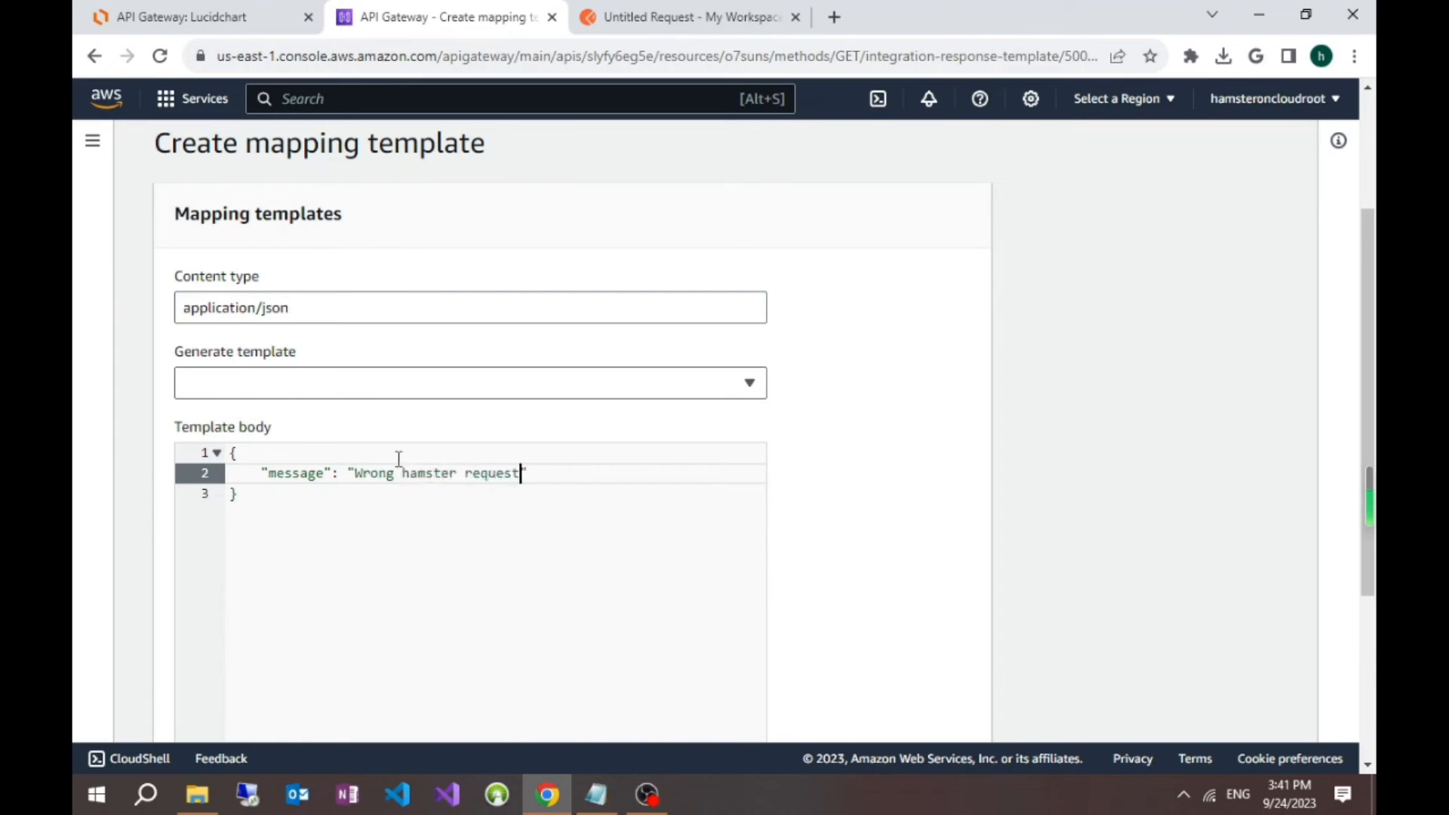
{"action": "type", "text": "ed."}
{"action": "key", "text": "BackSpace"}
{"action": "scroll", "coordinate": [1094, 540], "scroll_direction": "down", "scroll_amount": 4}
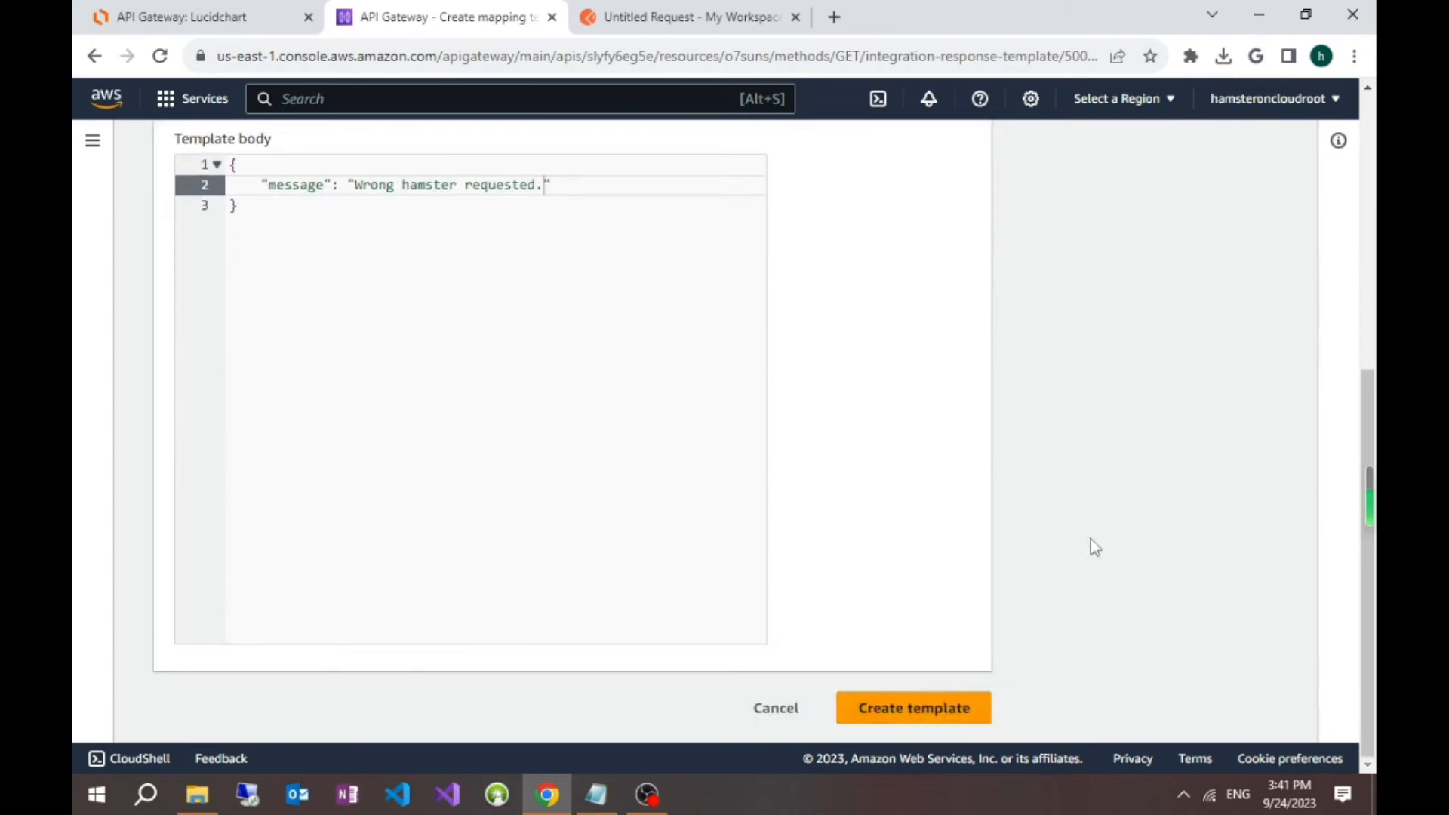
{"action": "left_click", "coordinate": [944, 713]}
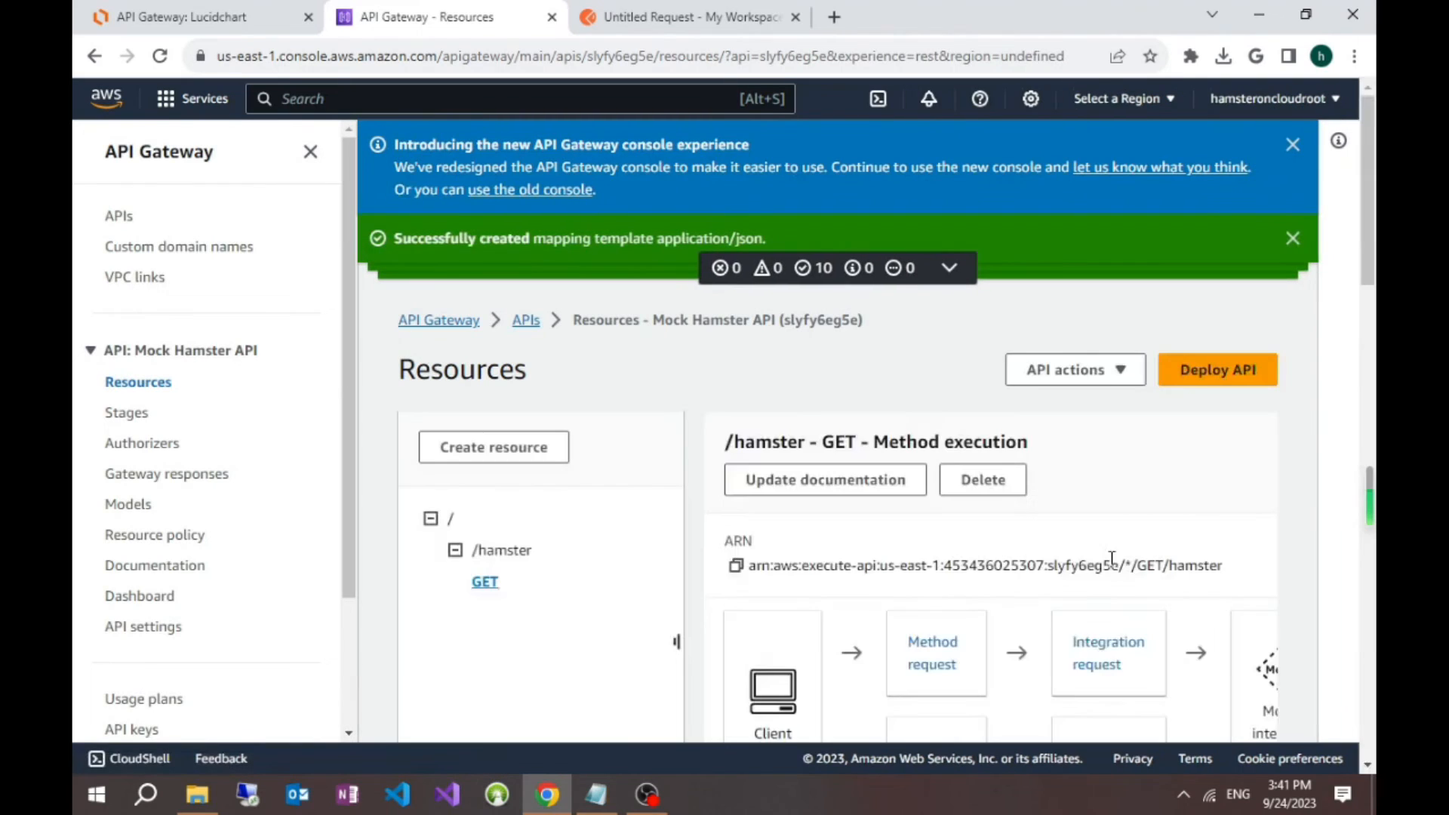
Step: Run a test of the /hamster GET method with the query string name=hammy
{"action": "scroll", "coordinate": [1195, 494], "scroll_direction": "down", "scroll_amount": 10}
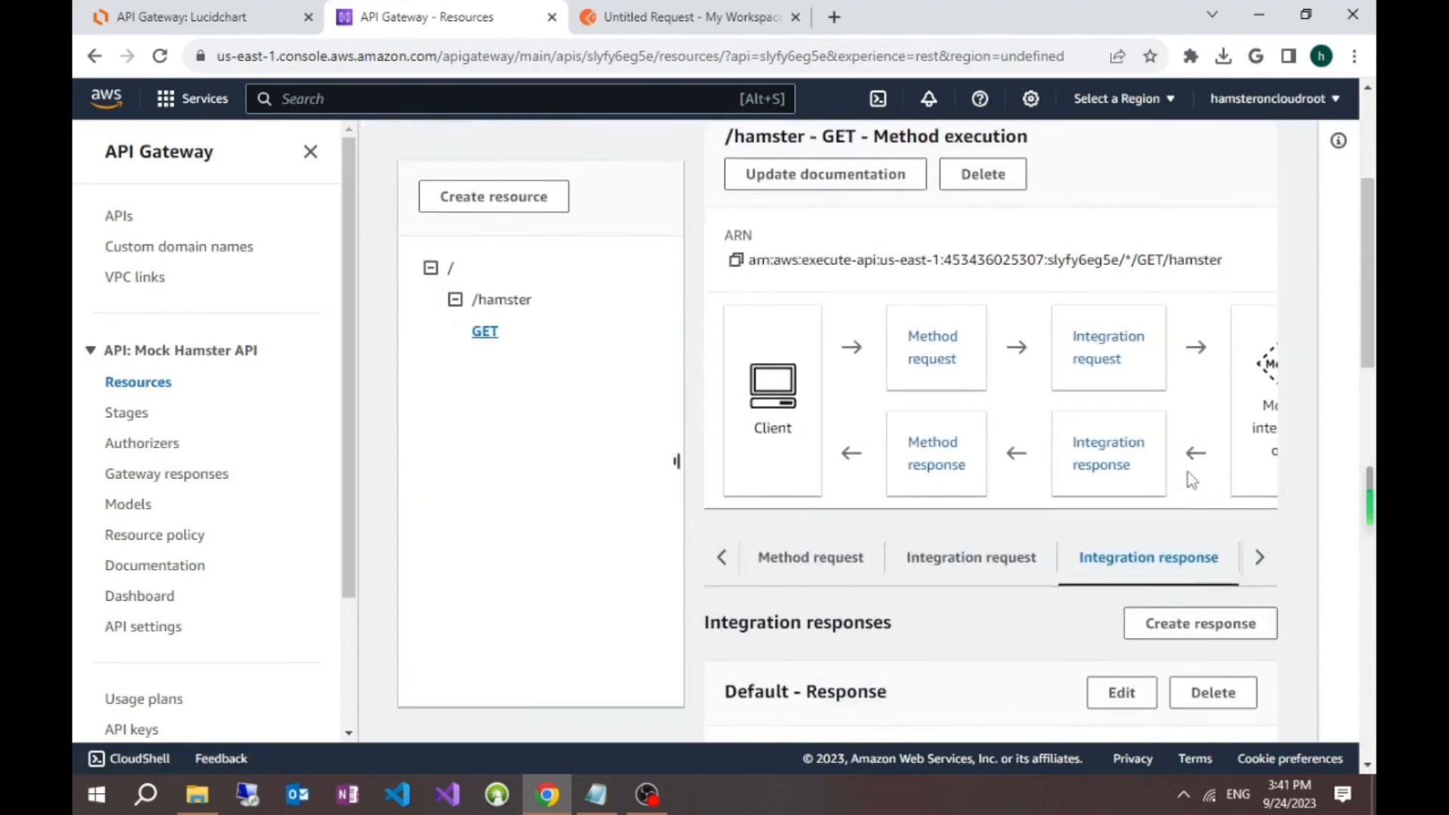
{"action": "scroll", "coordinate": [1188, 479], "scroll_direction": "up", "scroll_amount": 5}
{"action": "scroll", "coordinate": [971, 364], "scroll_direction": "up", "scroll_amount": 1}
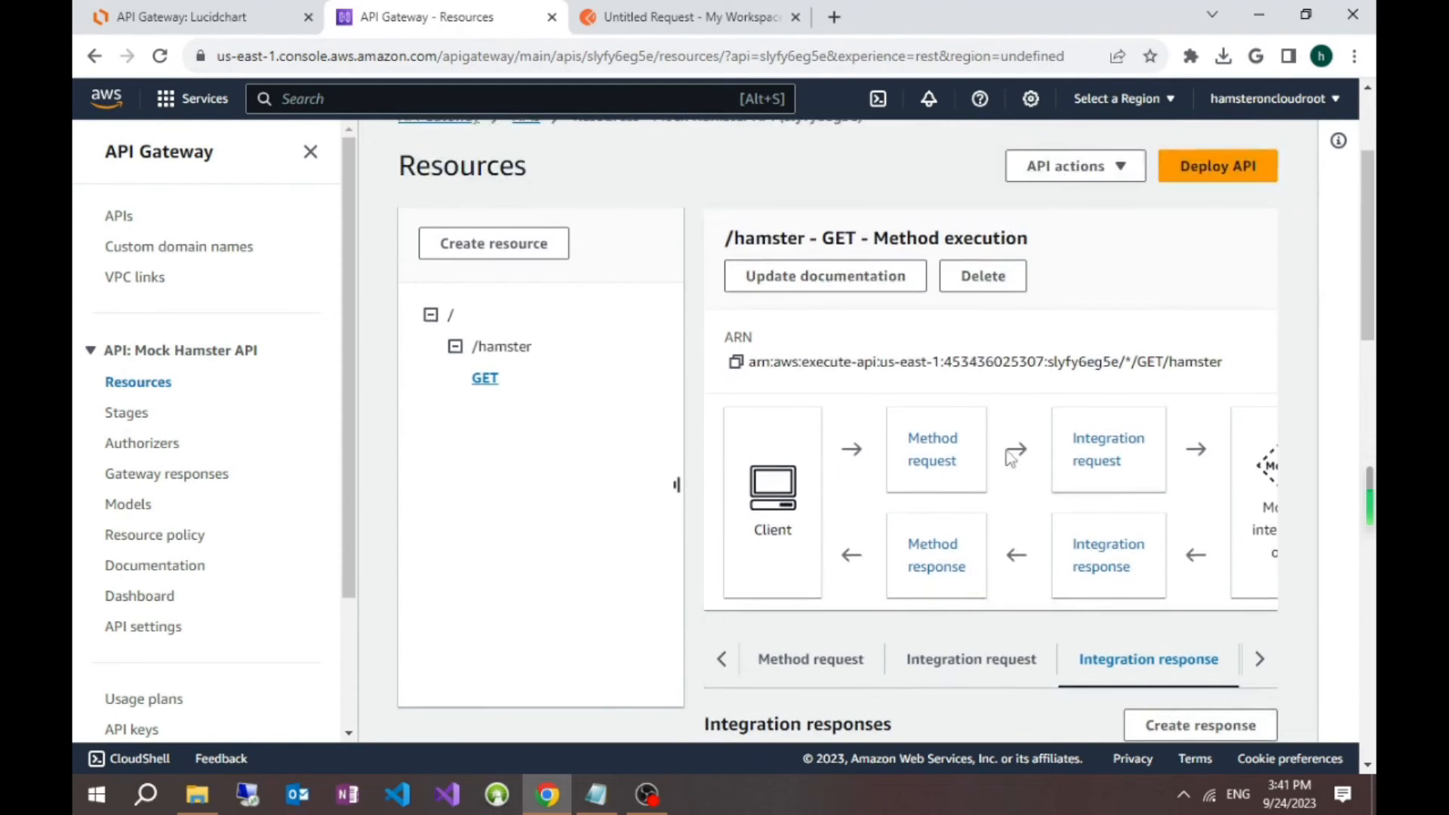
{"action": "left_click", "coordinate": [1266, 677]}
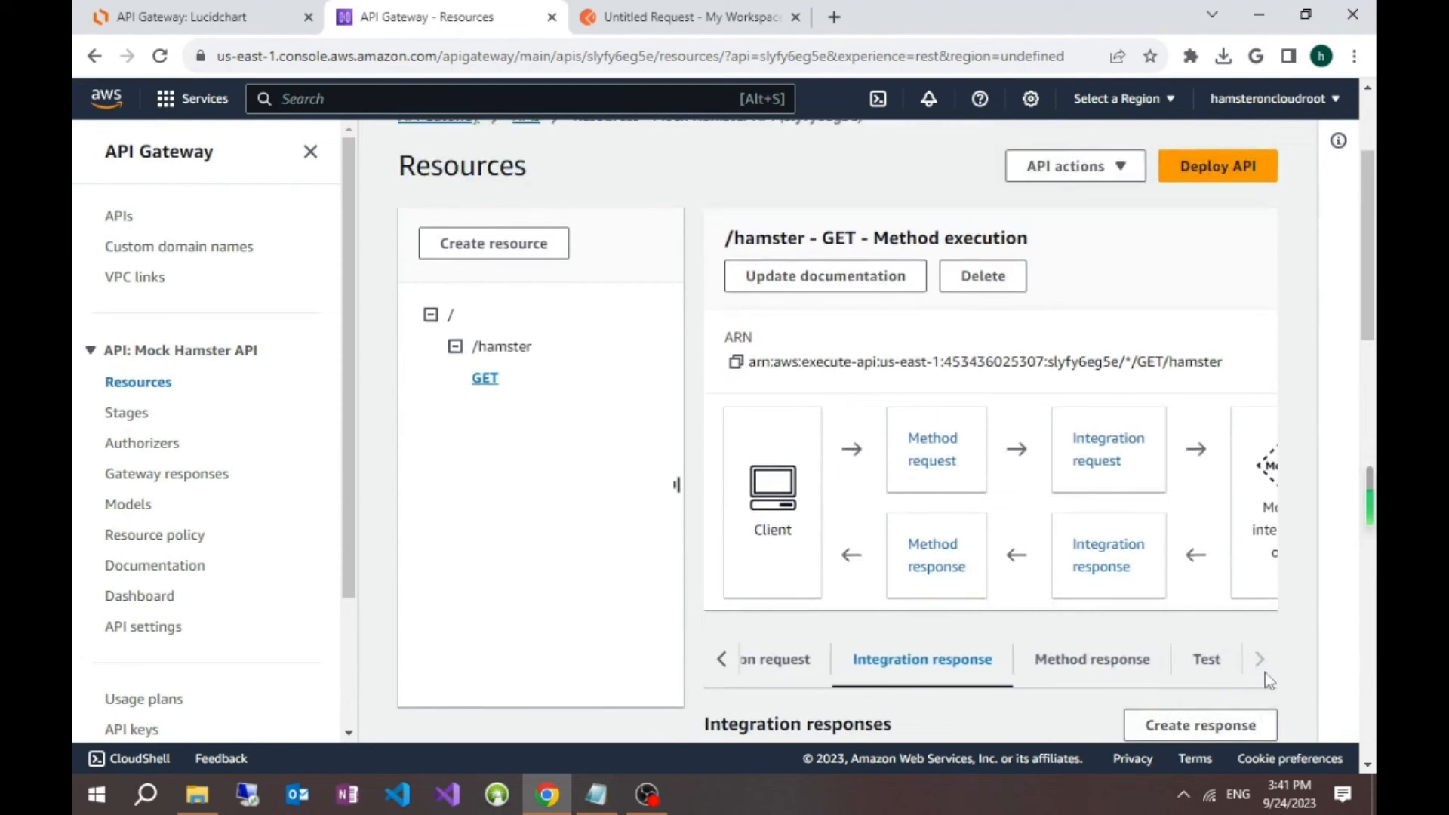
{"action": "left_click", "coordinate": [1207, 658]}
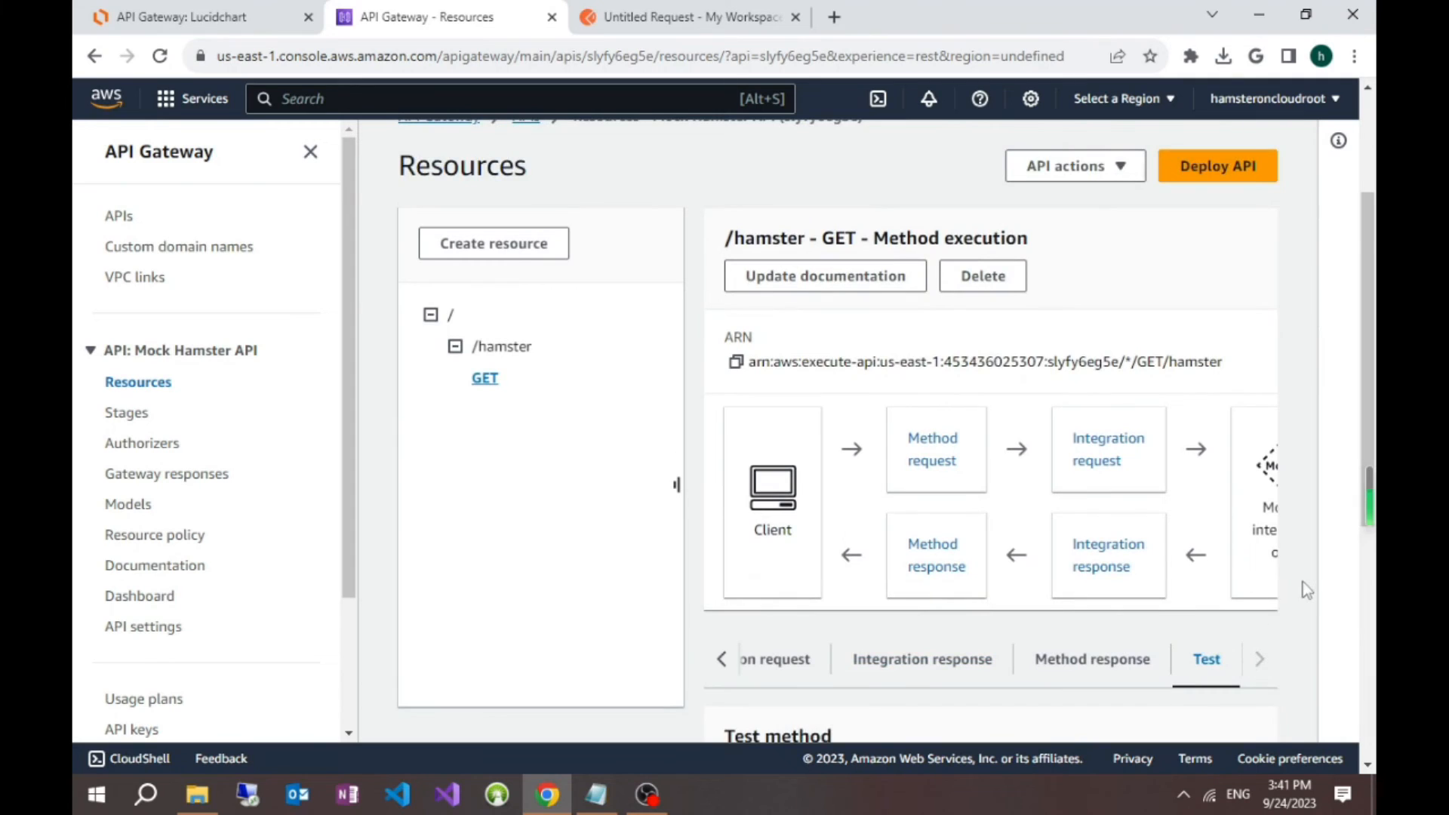
{"action": "scroll", "coordinate": [1307, 590], "scroll_direction": "down", "scroll_amount": 5}
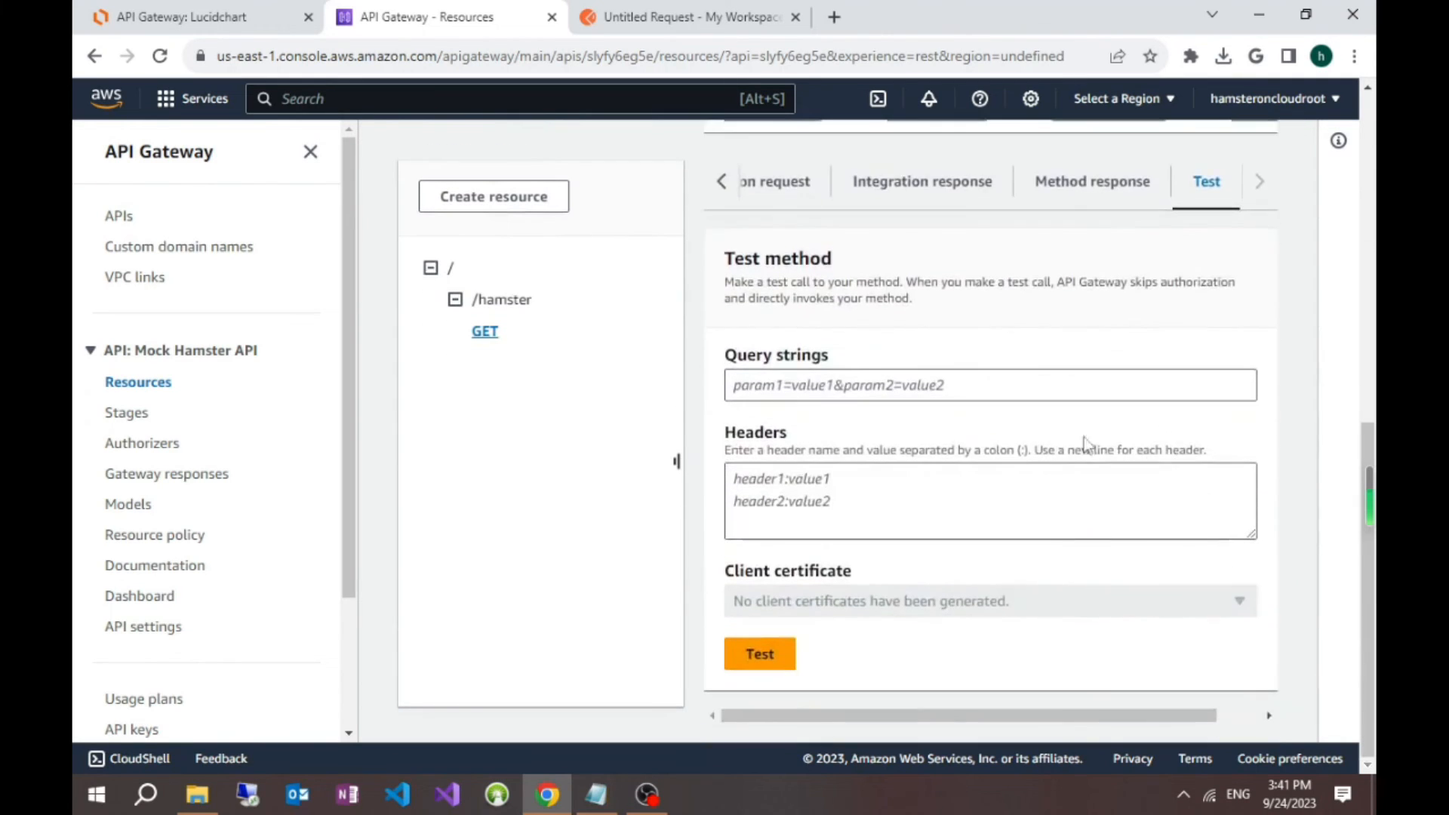
{"action": "left_click", "coordinate": [909, 391]}
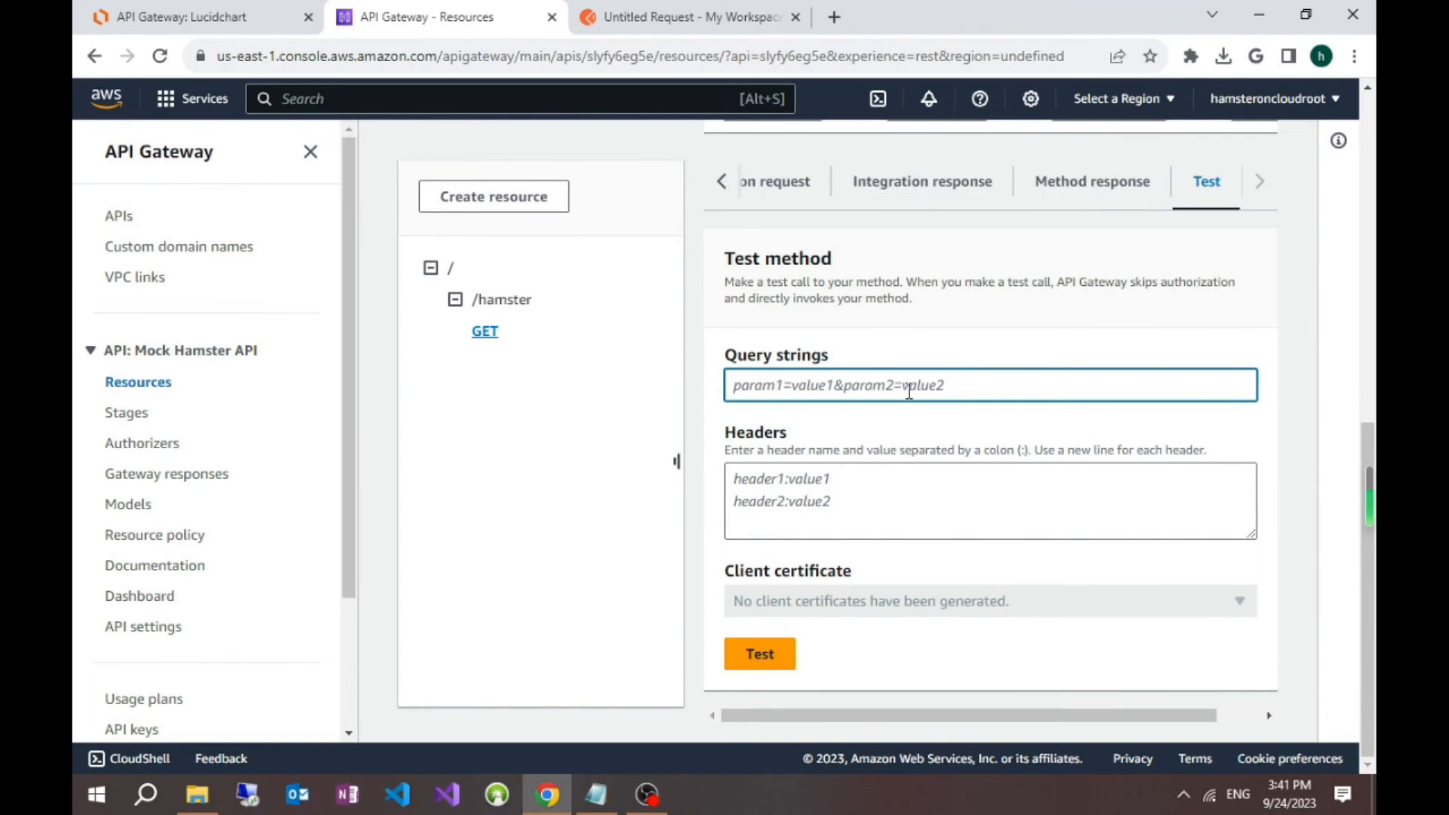
{"action": "type", "text": "name"}
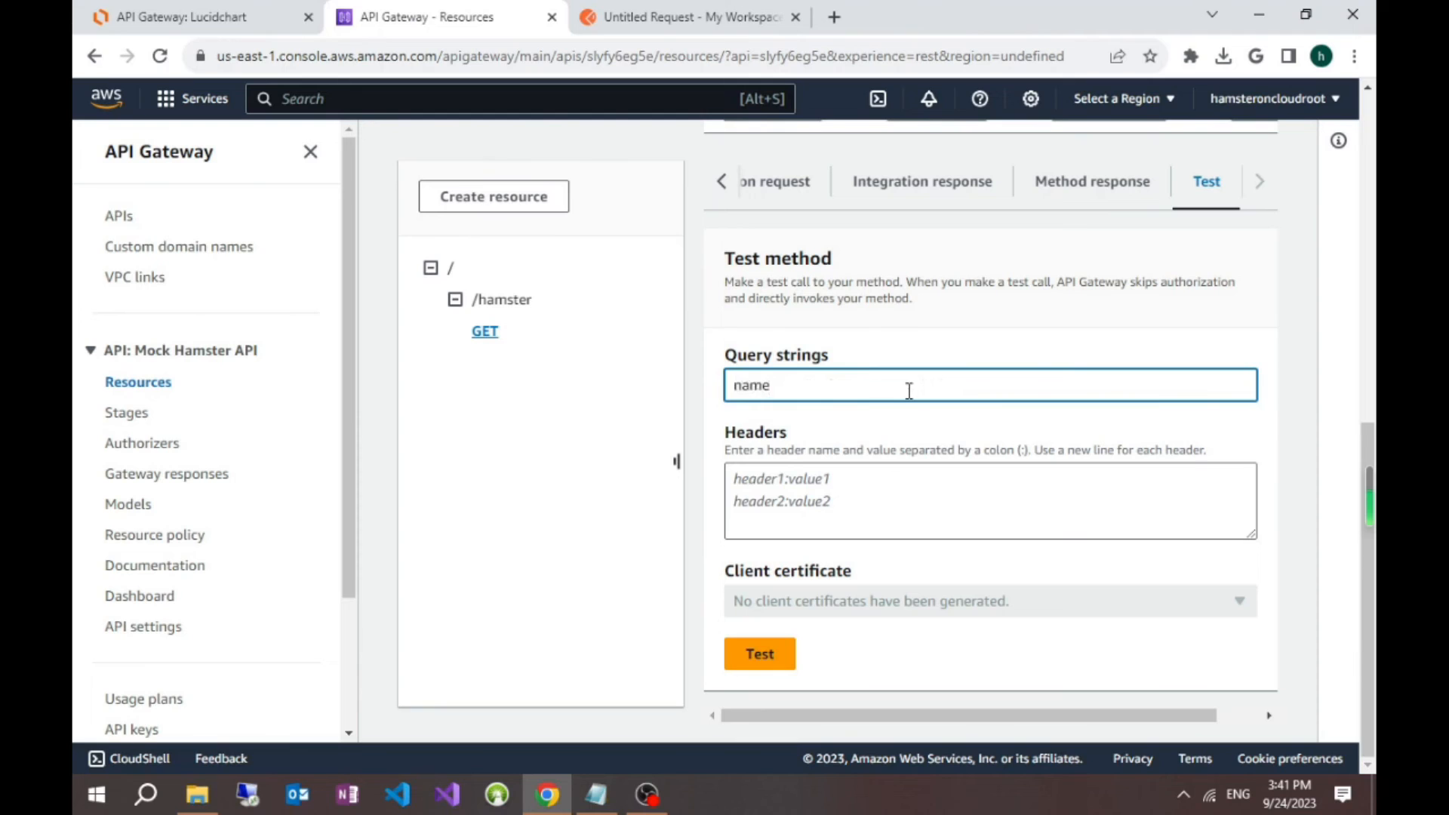
{"action": "type", "text": "=hammy"}
{"action": "left_click", "coordinate": [760, 653]}
Step: Examine the status and response body in the /hamster GET method test results
{"action": "scroll", "coordinate": [988, 598], "scroll_direction": "down", "scroll_amount": 7}
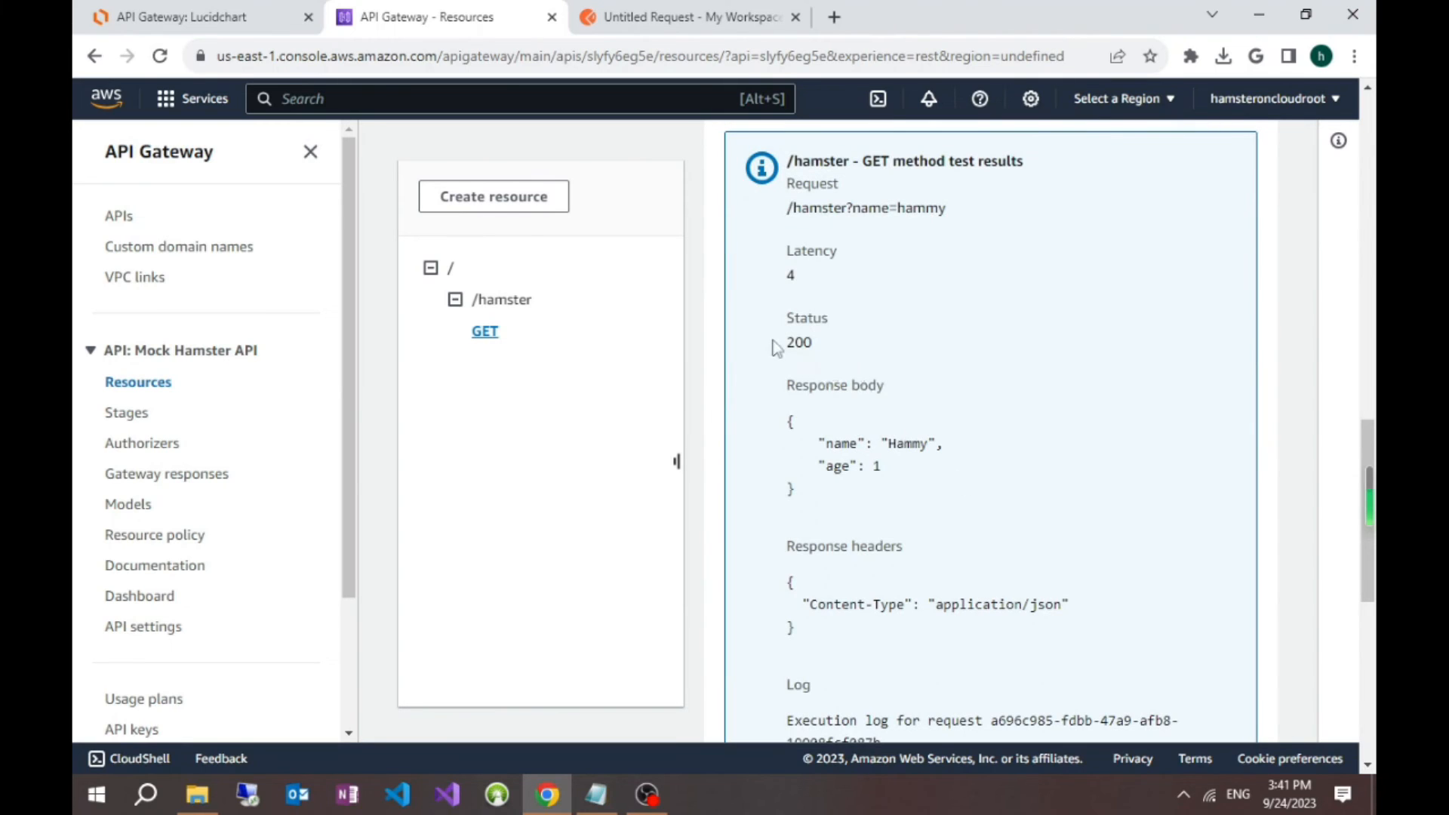
{"action": "left_click_drag", "start_coordinate": [777, 349], "coordinate": [827, 342]}
{"action": "left_click", "coordinate": [836, 344]}
{"action": "left_click_drag", "start_coordinate": [791, 395], "coordinate": [882, 492]}
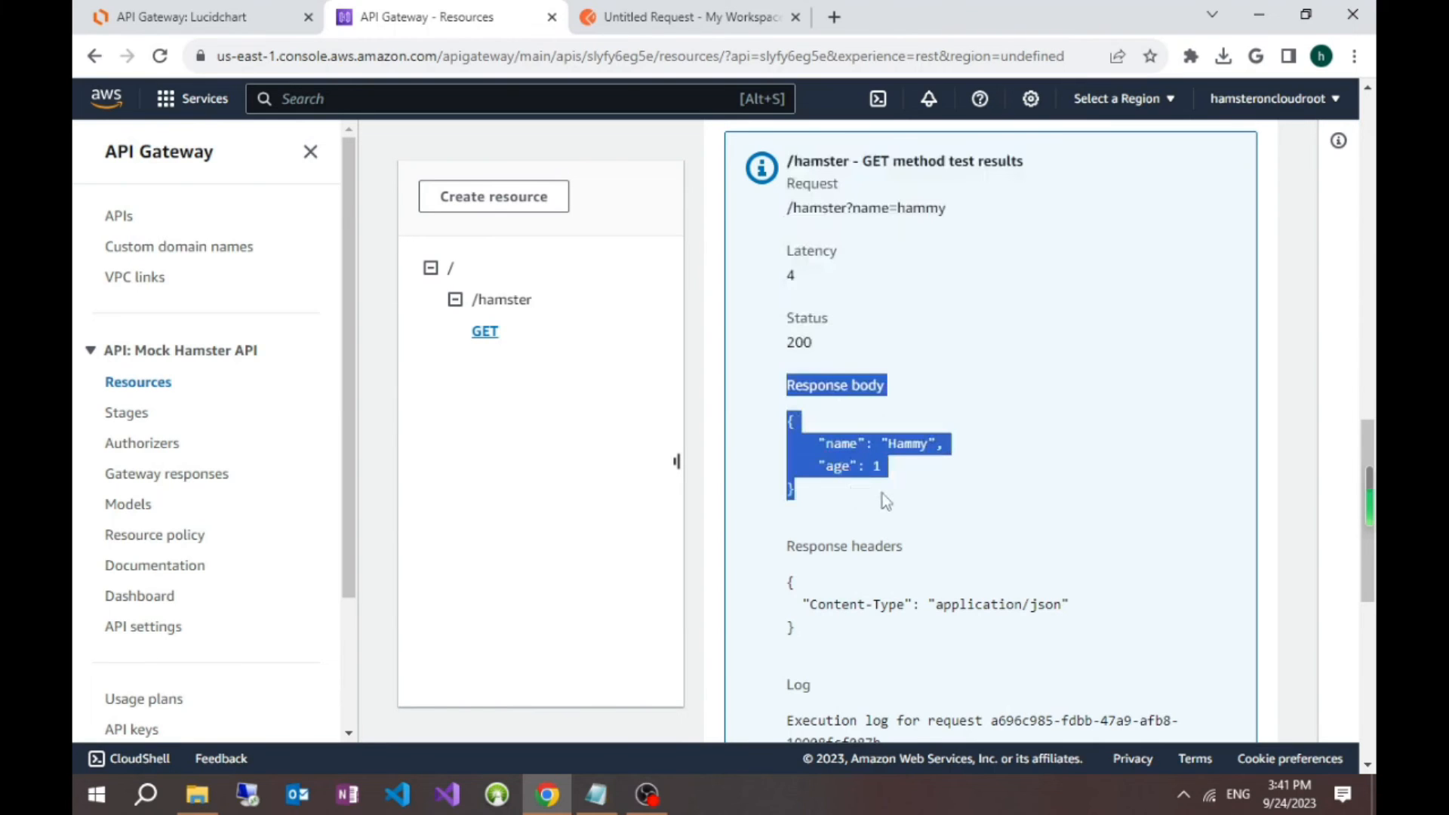
{"action": "left_click", "coordinate": [881, 492]}
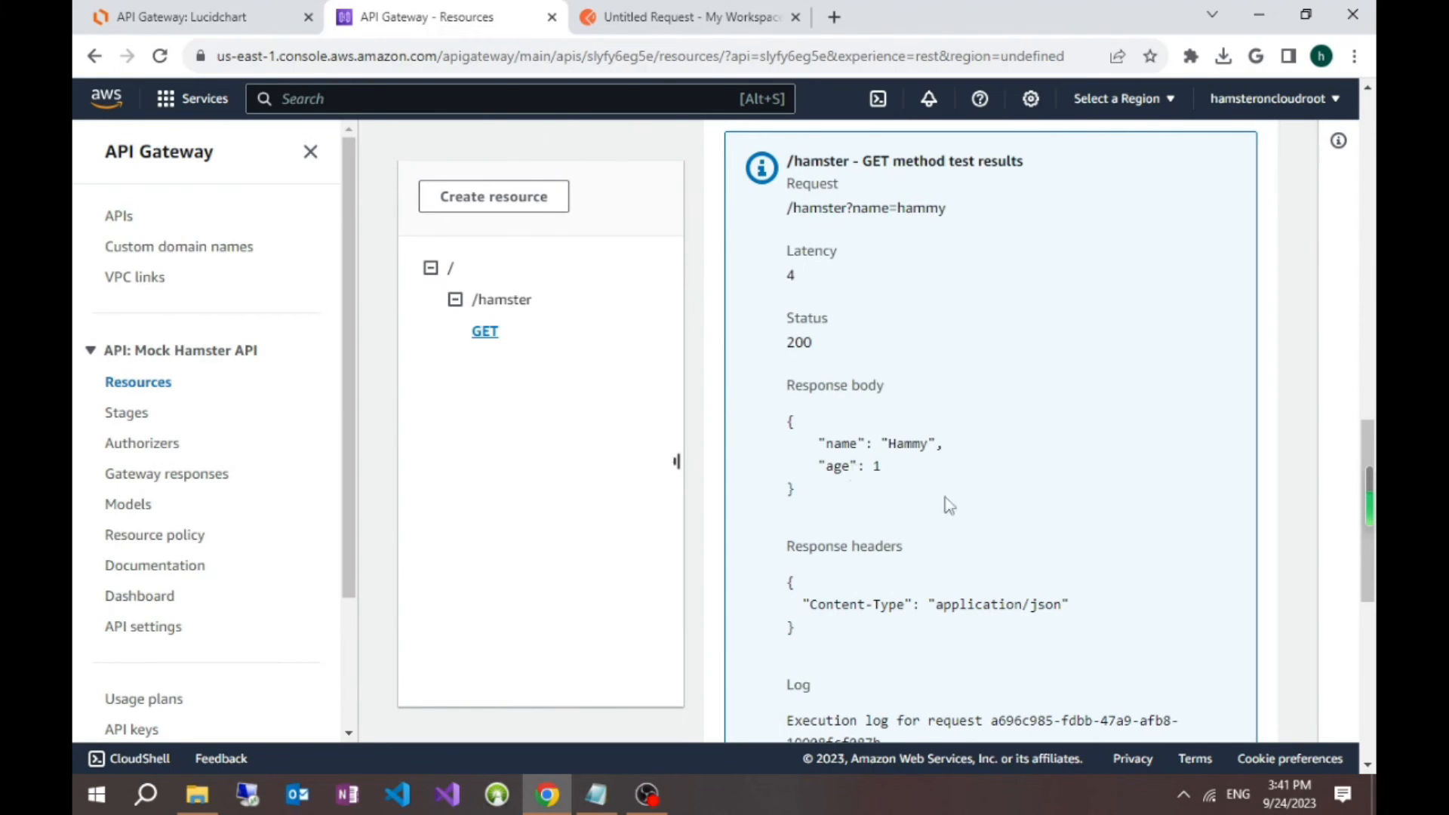
{"action": "scroll", "coordinate": [962, 519], "scroll_direction": "down", "scroll_amount": 5}
{"action": "scroll", "coordinate": [962, 519], "scroll_direction": "up", "scroll_amount": 15}
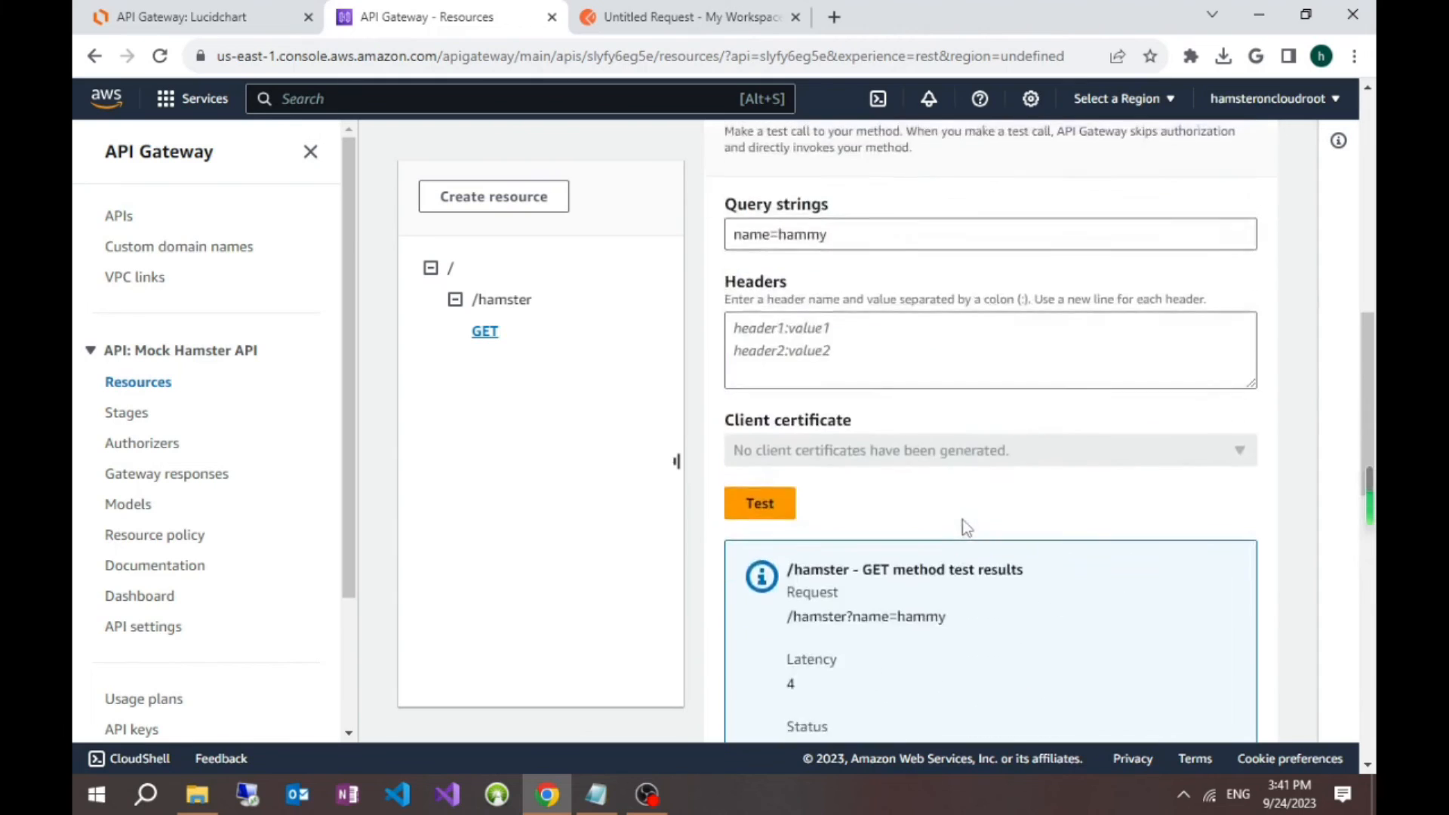
{"action": "scroll", "coordinate": [962, 520], "scroll_direction": "up", "scroll_amount": 2}
{"action": "scroll", "coordinate": [1015, 539], "scroll_direction": "down", "scroll_amount": 5}
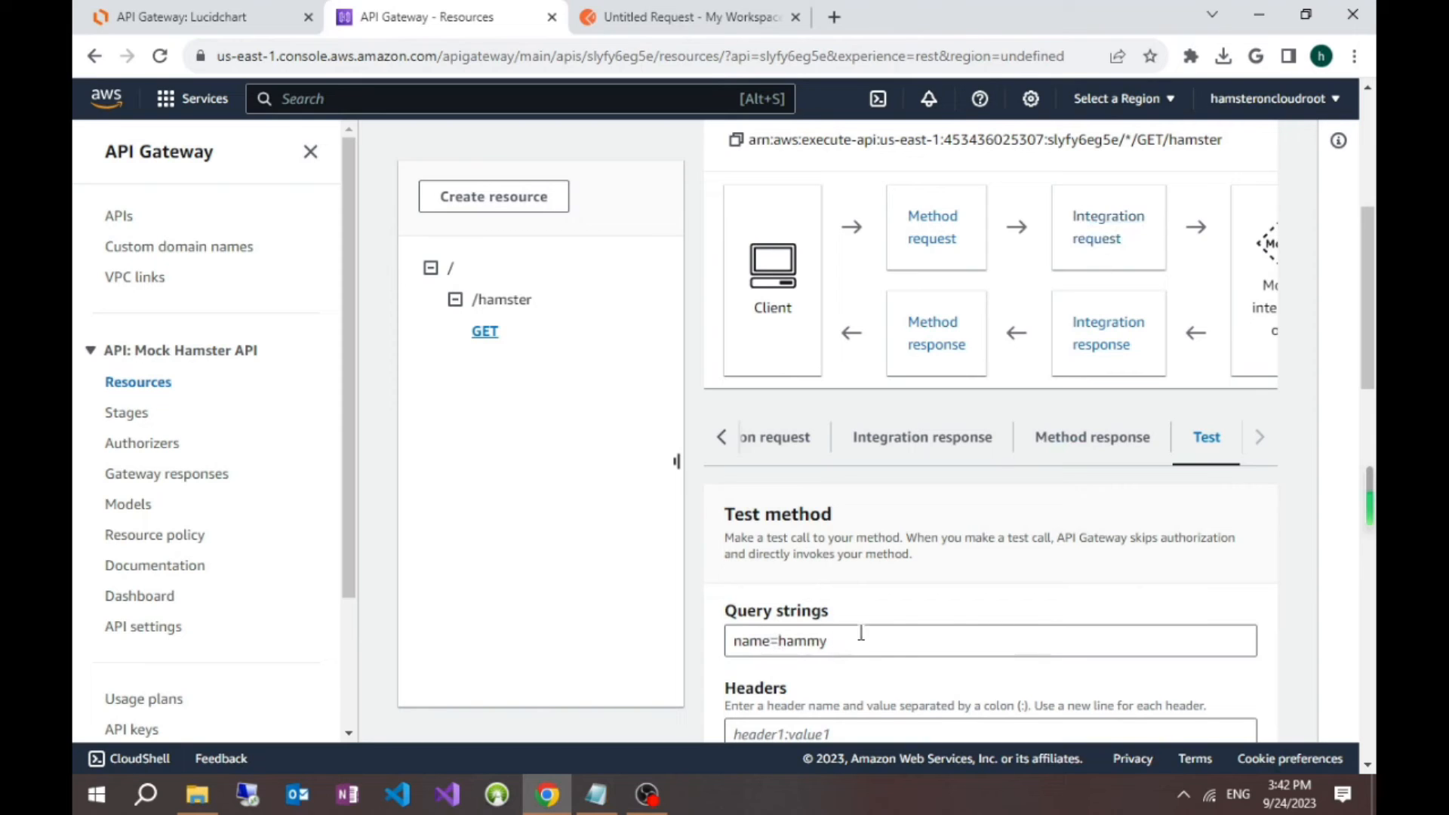
{"action": "scroll", "coordinate": [1017, 614], "scroll_direction": "down", "scroll_amount": 1}
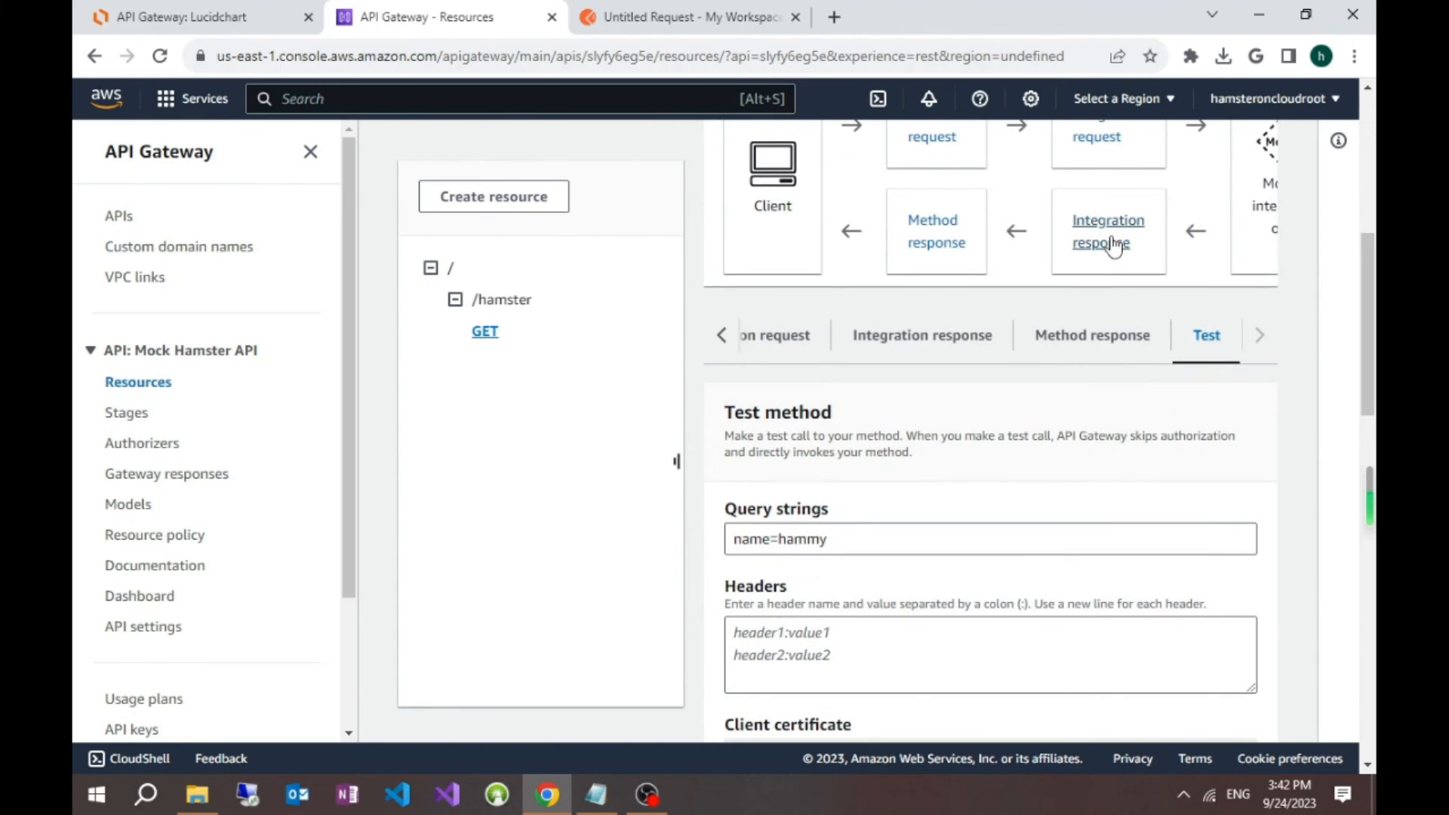
{"action": "scroll", "coordinate": [1016, 477], "scroll_direction": "down", "scroll_amount": 8}
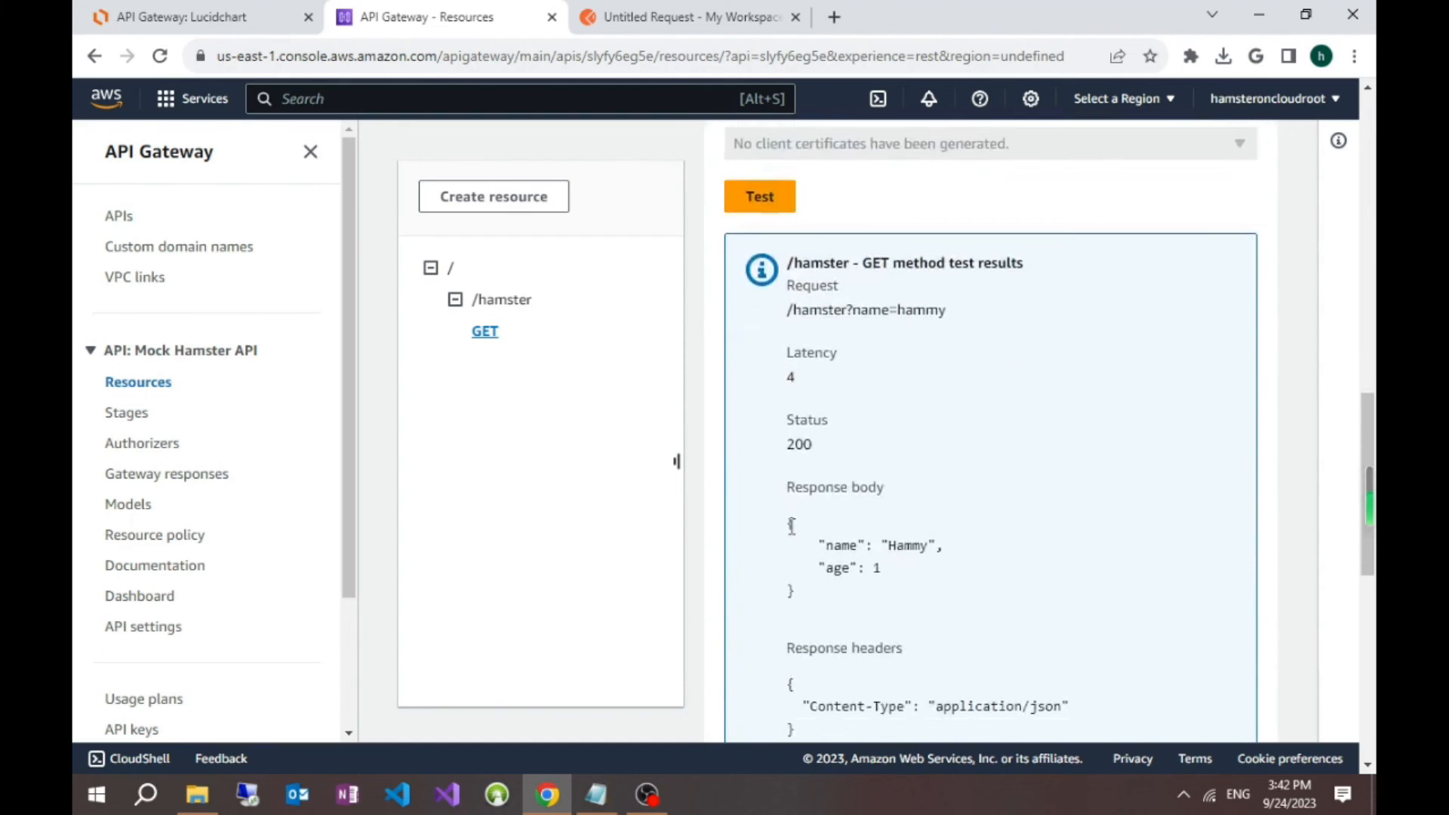
{"action": "left_click_drag", "start_coordinate": [789, 519], "coordinate": [881, 589]}
{"action": "left_click", "coordinate": [882, 590]}
Step: Change the test query string to name=Jane and run the /hamster GET method test again
{"action": "scroll", "coordinate": [886, 590], "scroll_direction": "up", "scroll_amount": 5}
{"action": "left_click", "coordinate": [857, 337]}
{"action": "double_click", "coordinate": [810, 336]}
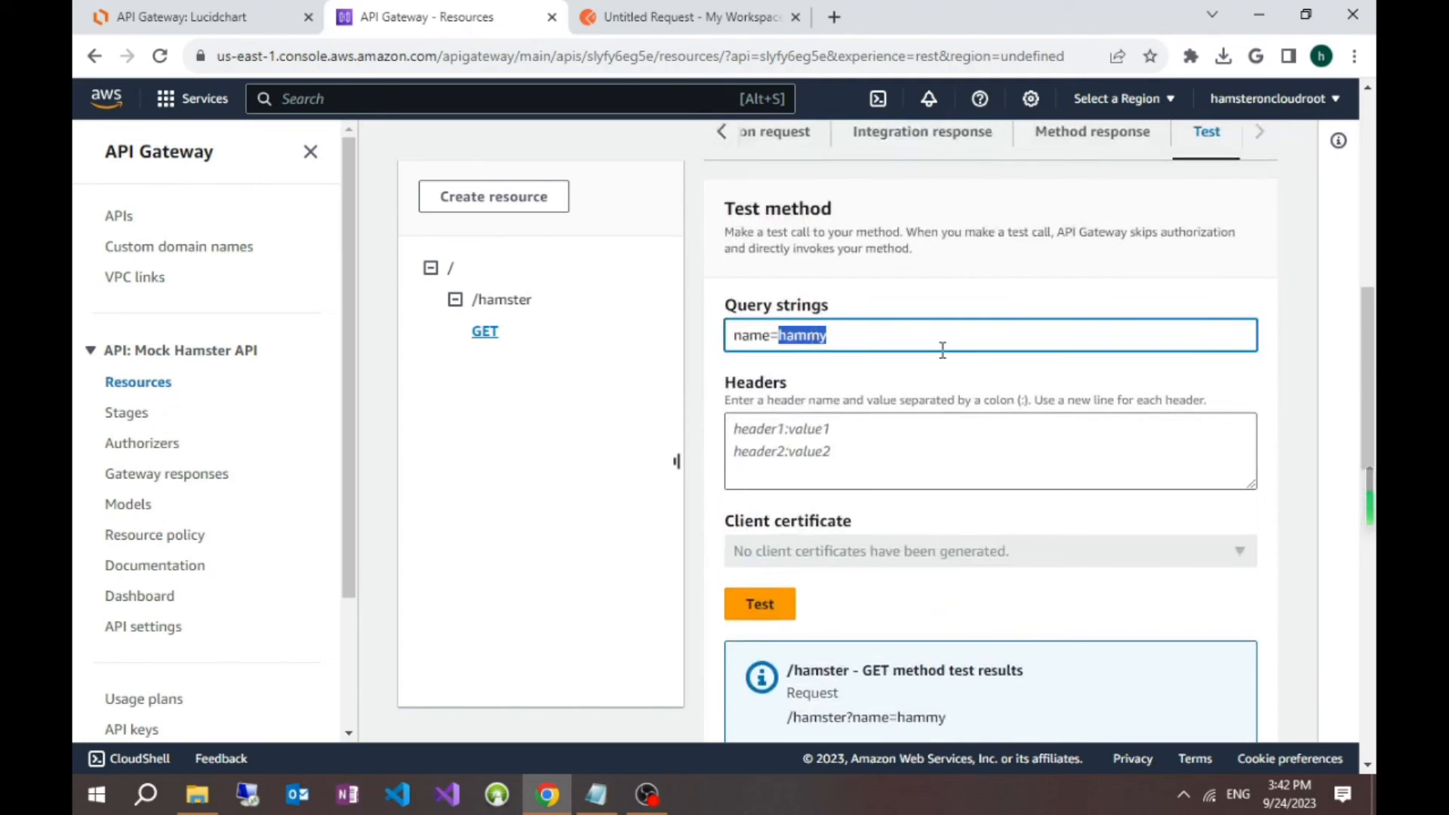
{"action": "key", "text": "BackSpace"}
{"action": "type", "text": "Jane"}
{"action": "left_click", "coordinate": [760, 604]}
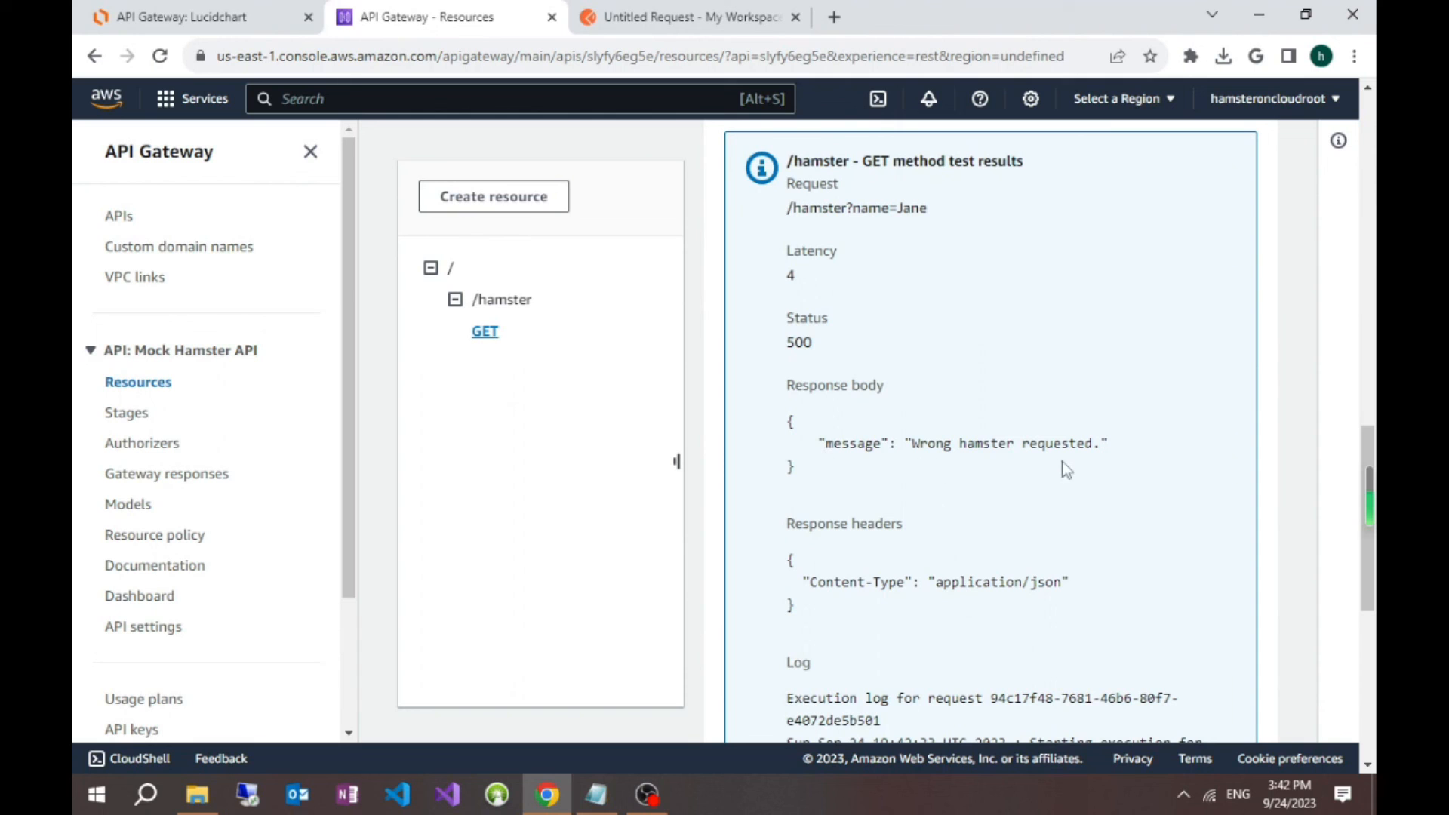
Step: Deploy the API to a new stage named Dev
{"action": "scroll", "coordinate": [1075, 487], "scroll_direction": "up", "scroll_amount": 4}
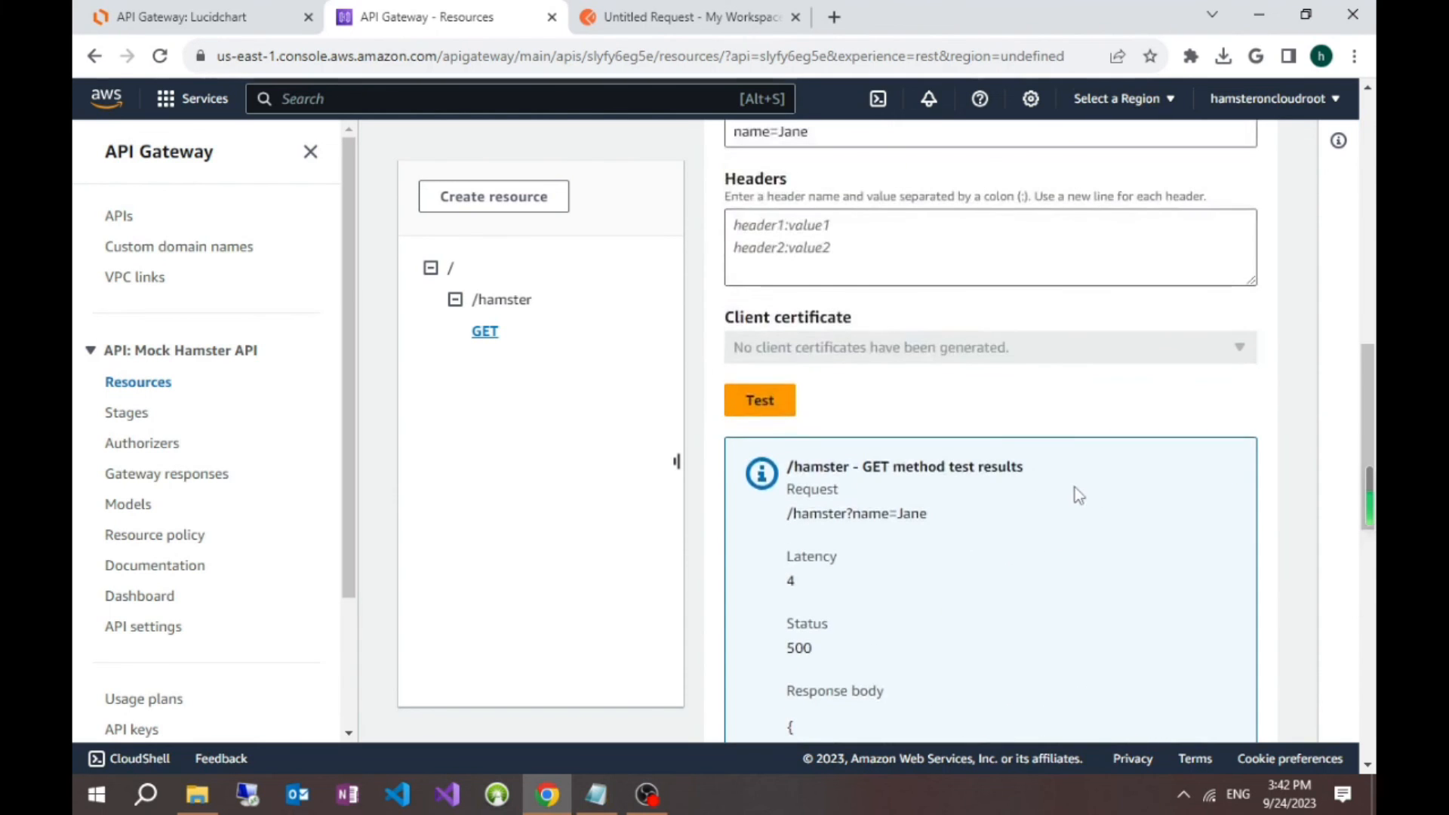
{"action": "scroll", "coordinate": [870, 336], "scroll_direction": "up", "scroll_amount": 6}
{"action": "scroll", "coordinate": [870, 338], "scroll_direction": "up", "scroll_amount": 4}
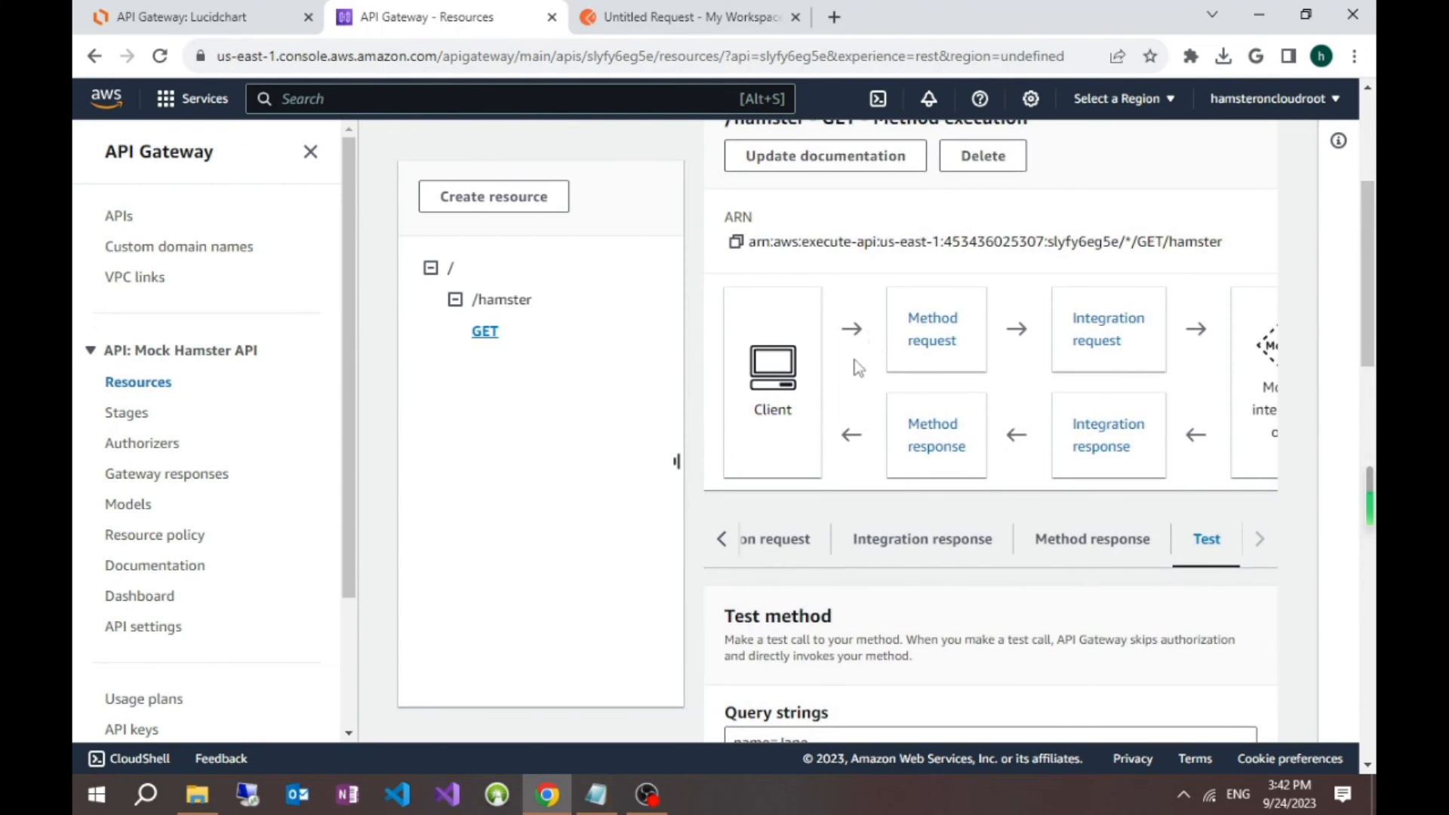
{"action": "scroll", "coordinate": [876, 344], "scroll_direction": "up", "scroll_amount": 2}
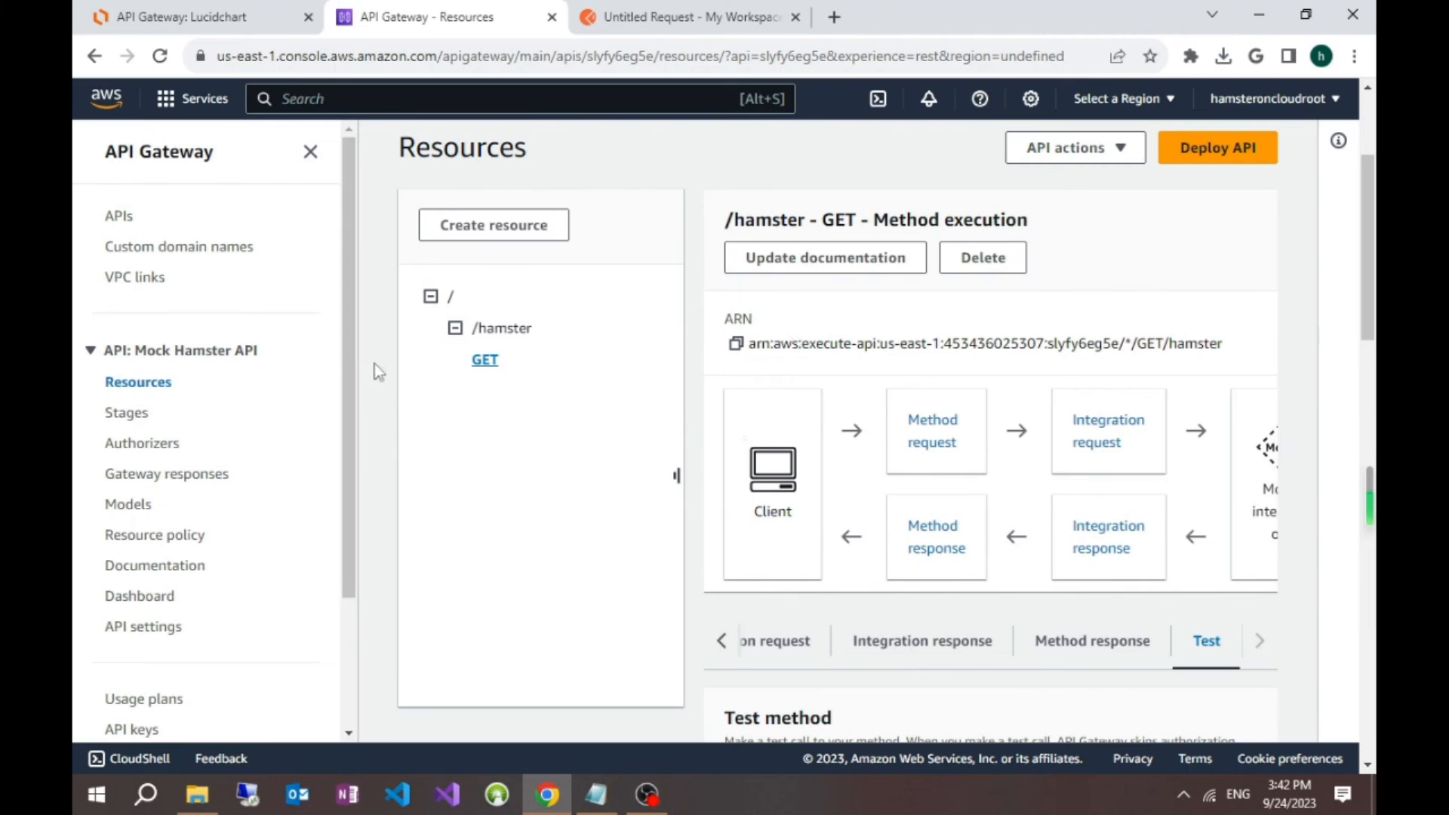
{"action": "left_click", "coordinate": [1247, 154]}
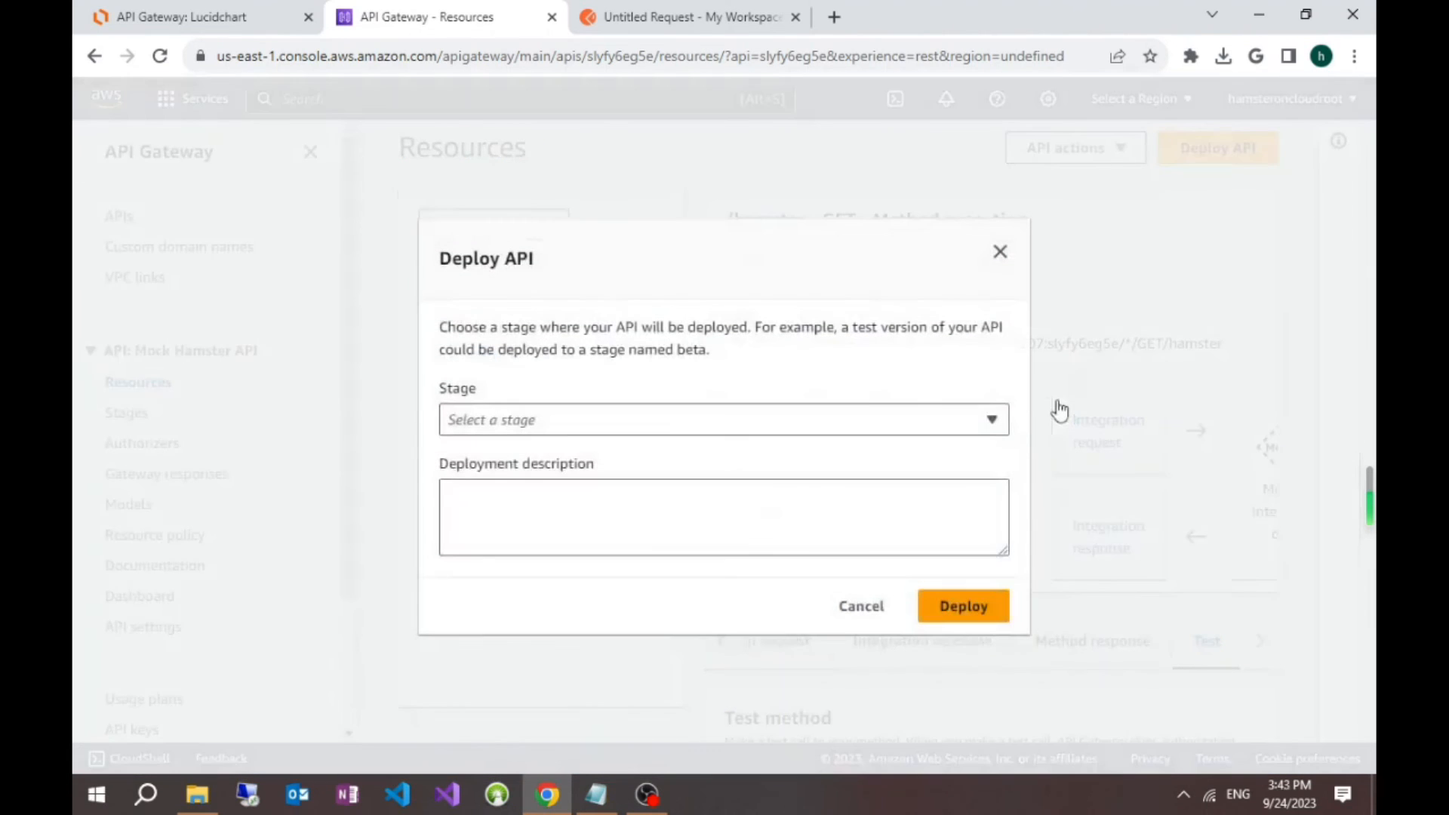
{"action": "left_click", "coordinate": [843, 416]}
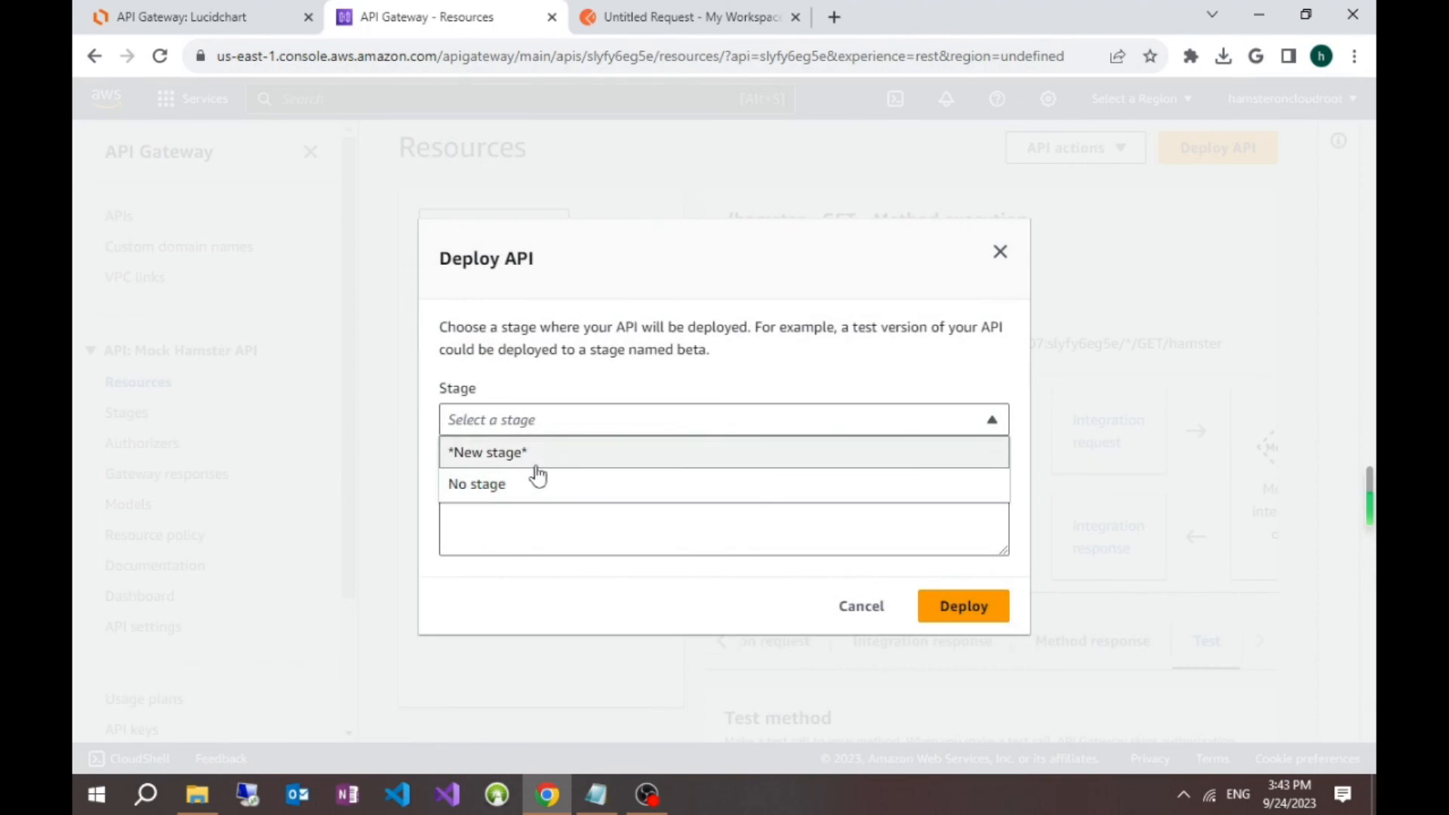
{"action": "left_click", "coordinate": [562, 455]}
{"action": "left_click", "coordinate": [561, 423]}
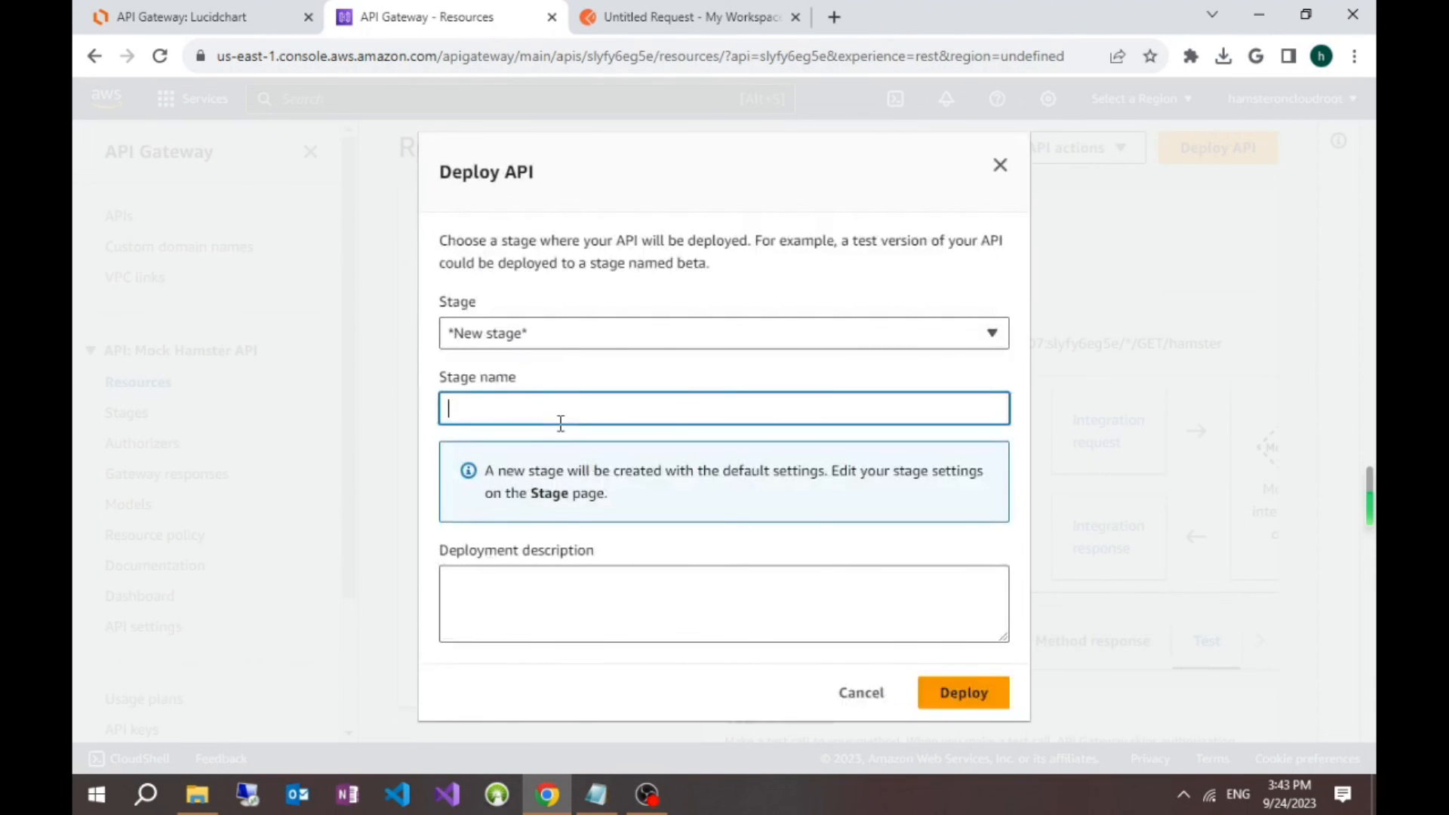
{"action": "type", "text": "Dev"}
{"action": "left_click", "coordinate": [985, 702]}
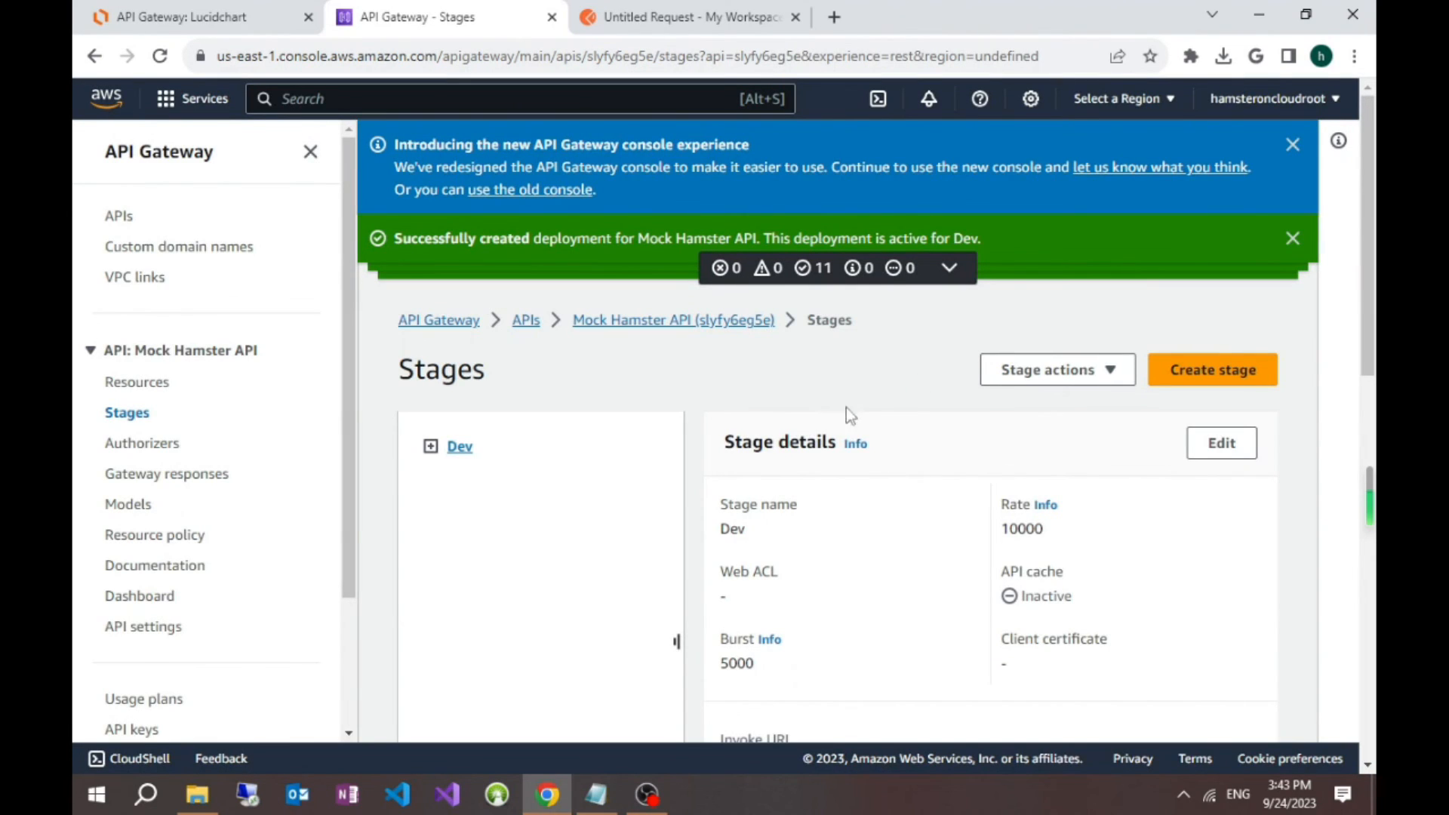
Step: Copy the Dev stage's invoke URL from the stage details
{"action": "scroll", "coordinate": [862, 387], "scroll_direction": "down", "scroll_amount": 3}
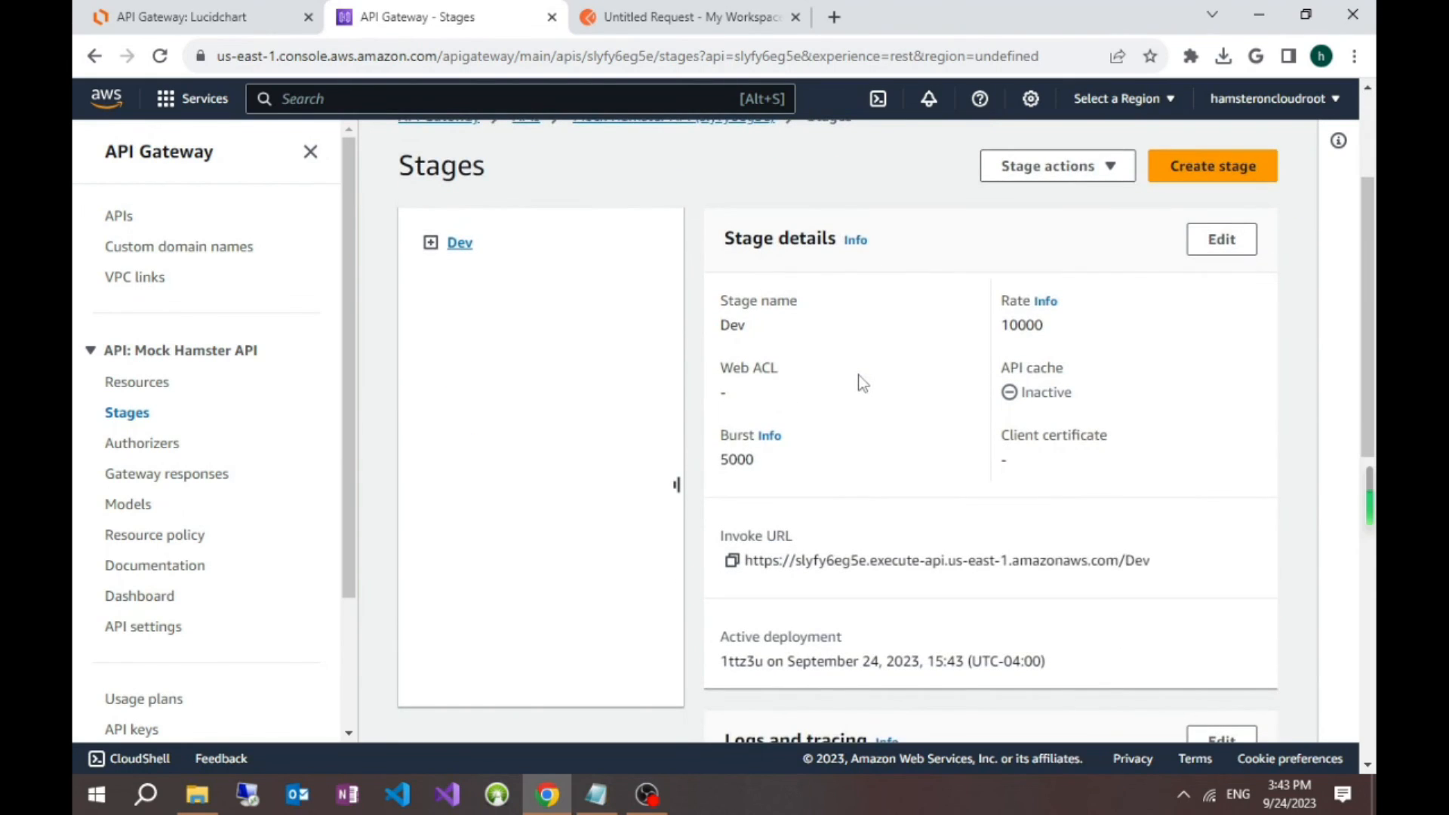
{"action": "scroll", "coordinate": [862, 384], "scroll_direction": "down", "scroll_amount": 1}
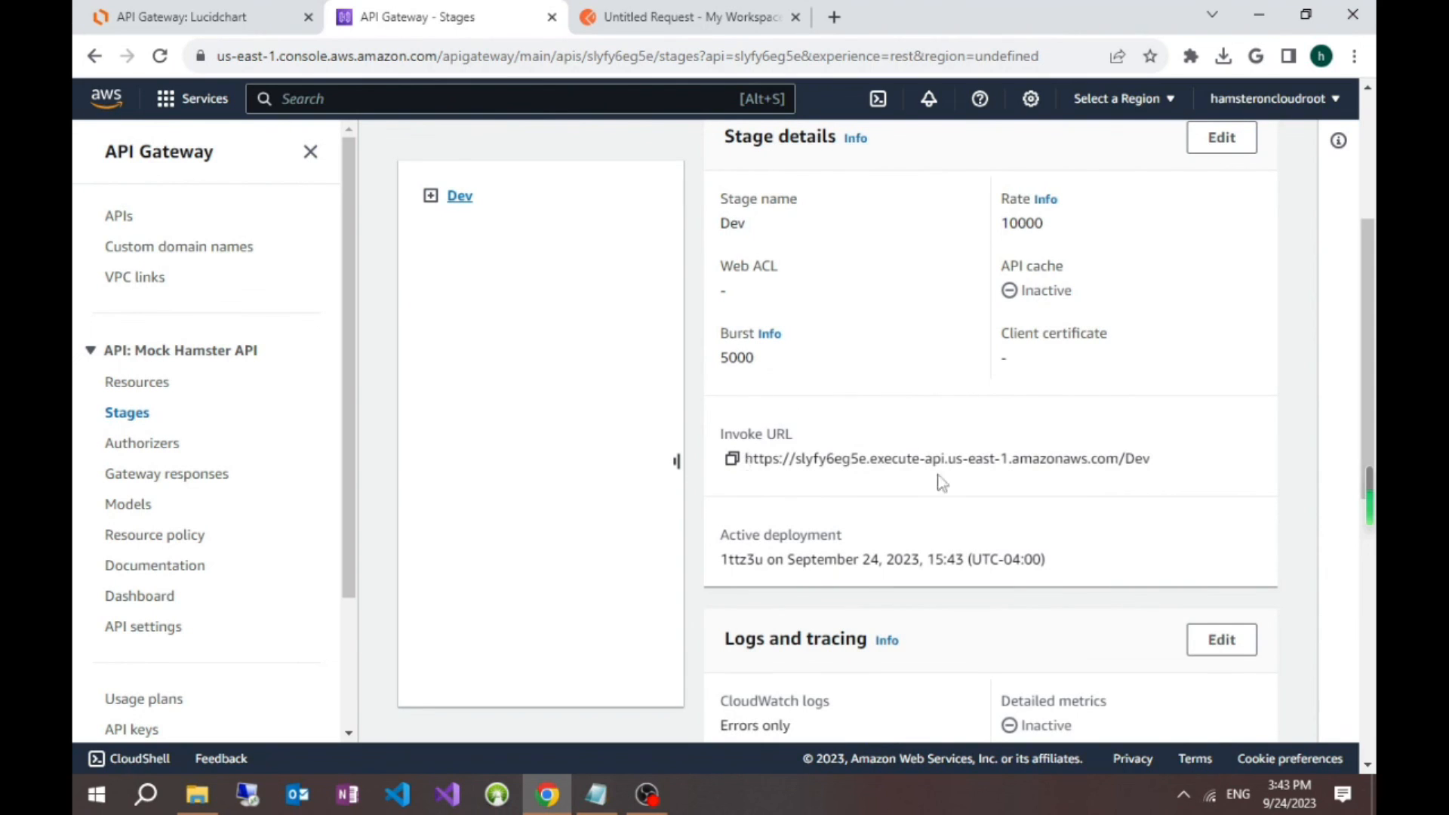
{"action": "left_click_drag", "start_coordinate": [747, 461], "coordinate": [1149, 460]}
{"action": "left_click", "coordinate": [1149, 459]}
{"action": "left_click", "coordinate": [732, 459]}
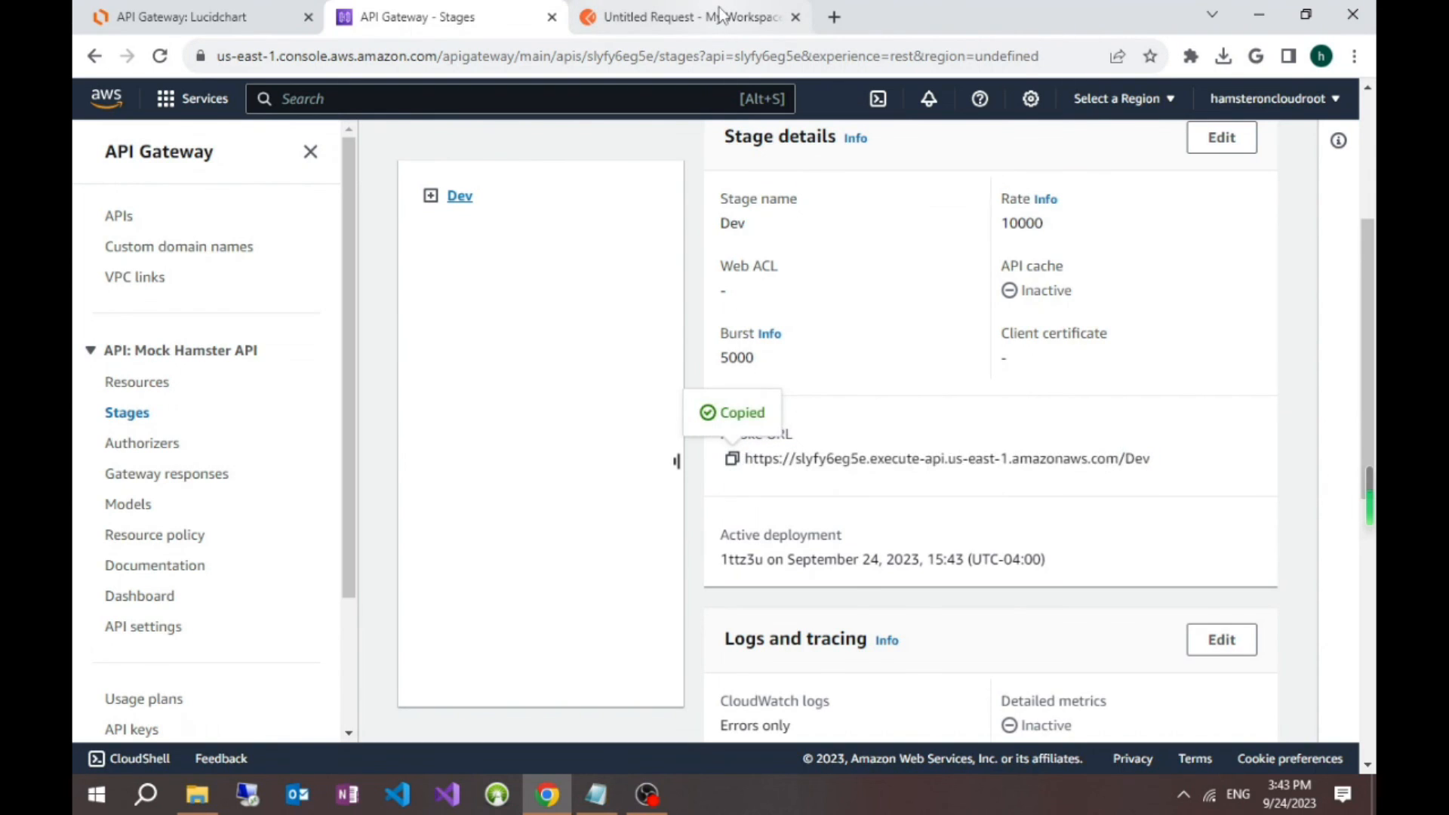
Step: Switch to Postman and paste the copied invoke URL, followed by a trailing slash, as the GET request URL
{"action": "left_click", "coordinate": [683, 16]}
{"action": "left_click", "coordinate": [701, 243]}
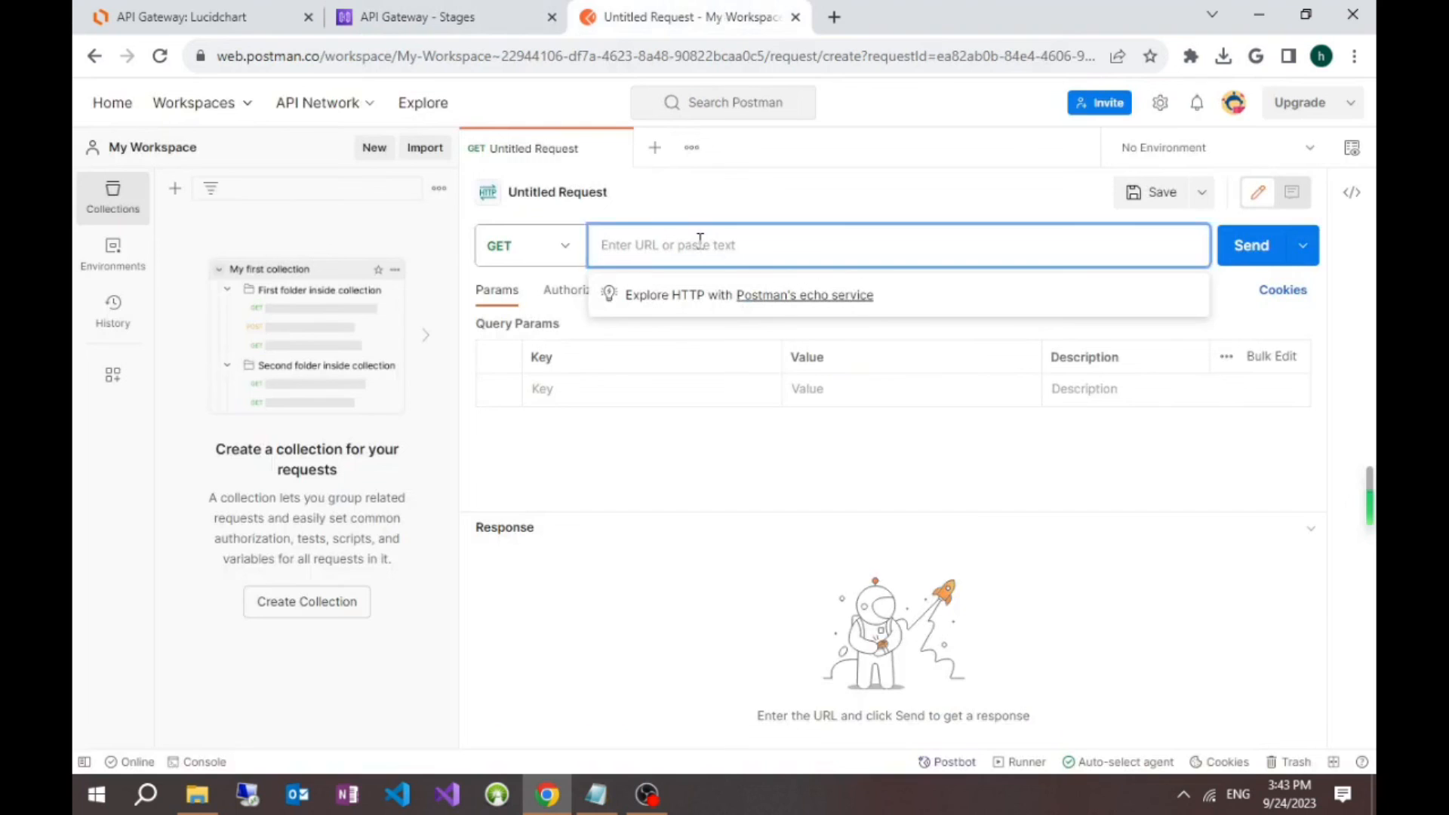
{"action": "key", "text": "ctrl+v"}
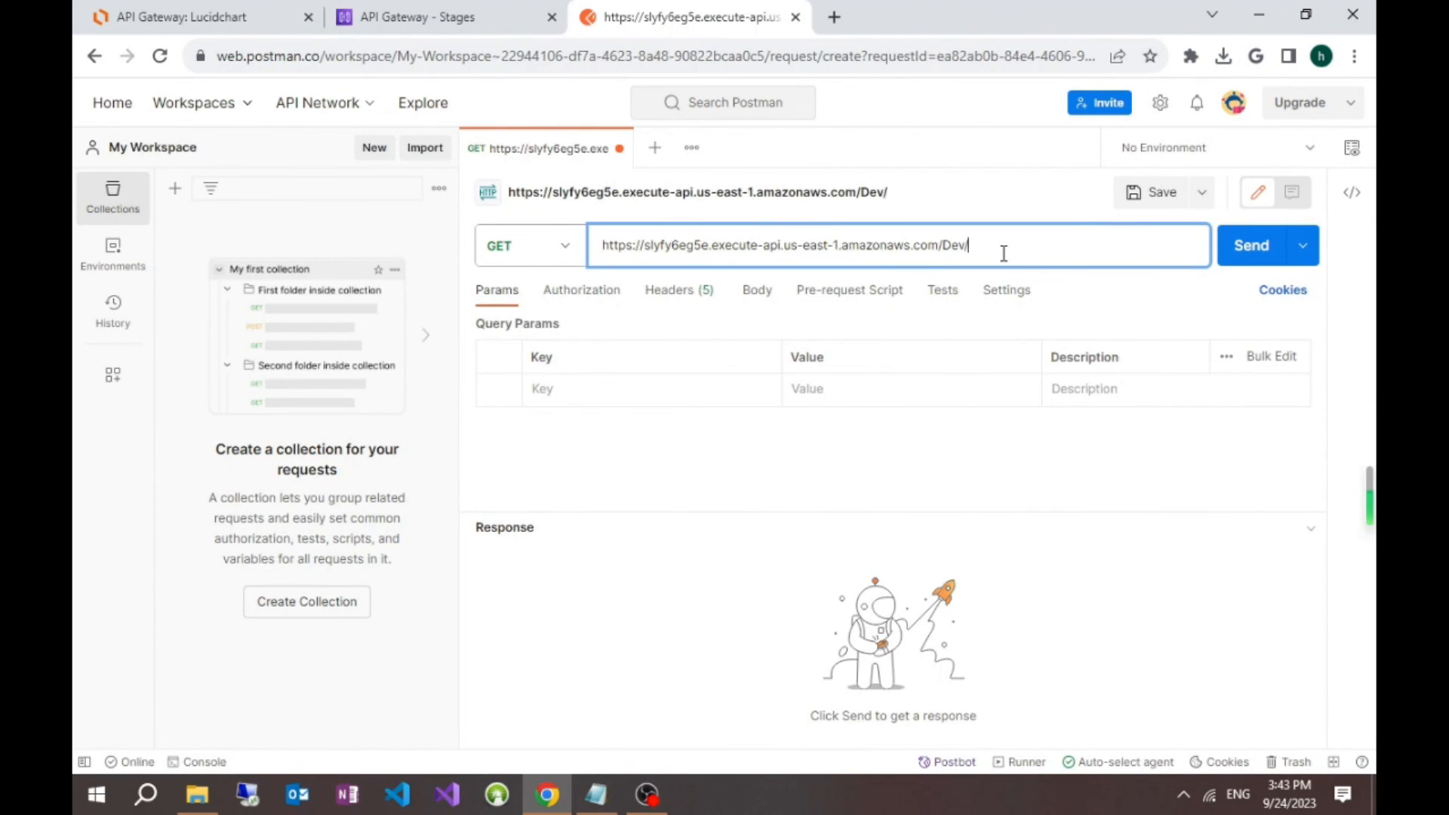
Step: Check the resource path under the Dev stage in API Gateway and return to the Postman request
{"action": "left_click", "coordinate": [458, 9]}
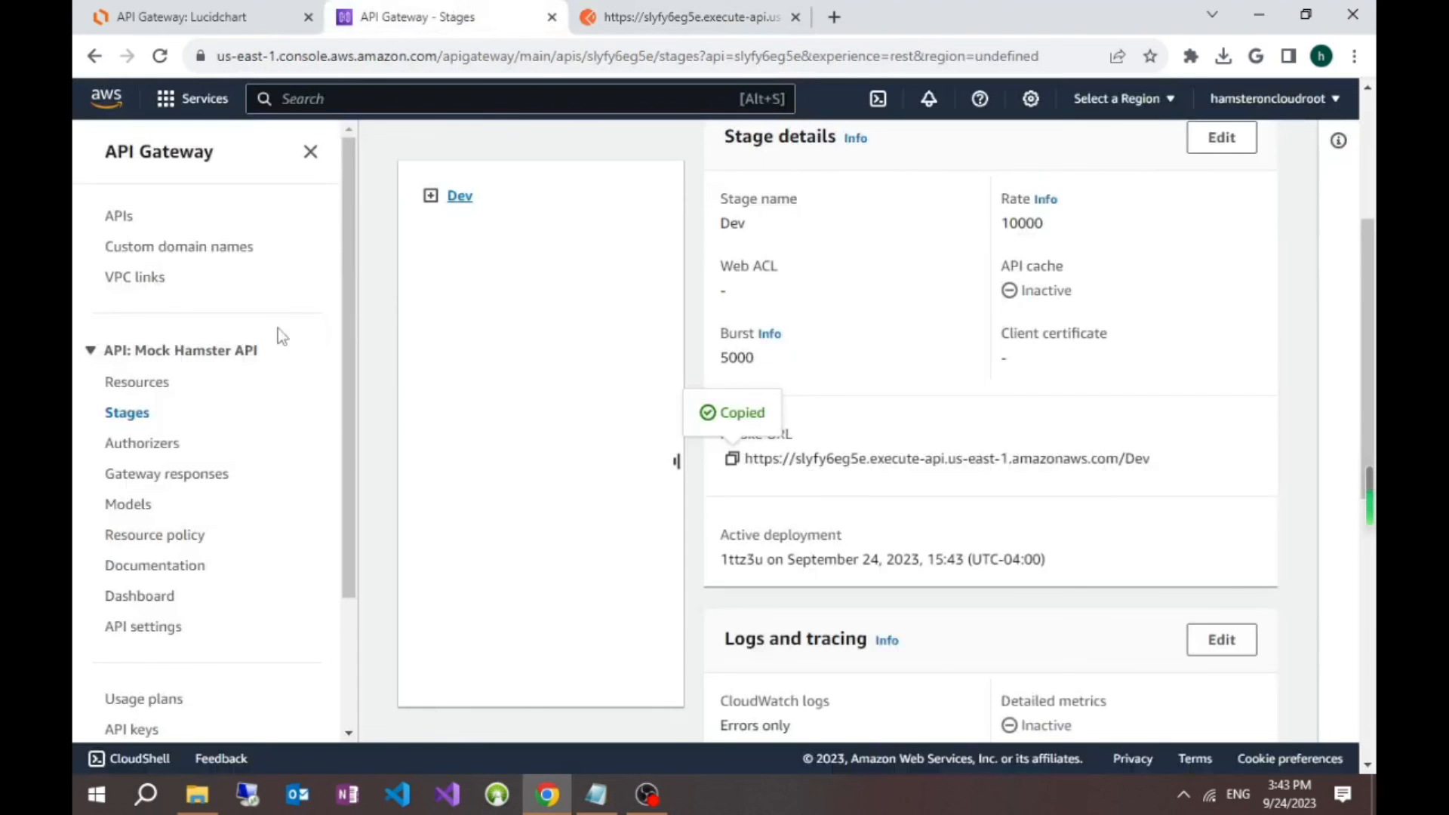
{"action": "left_click", "coordinate": [431, 195]}
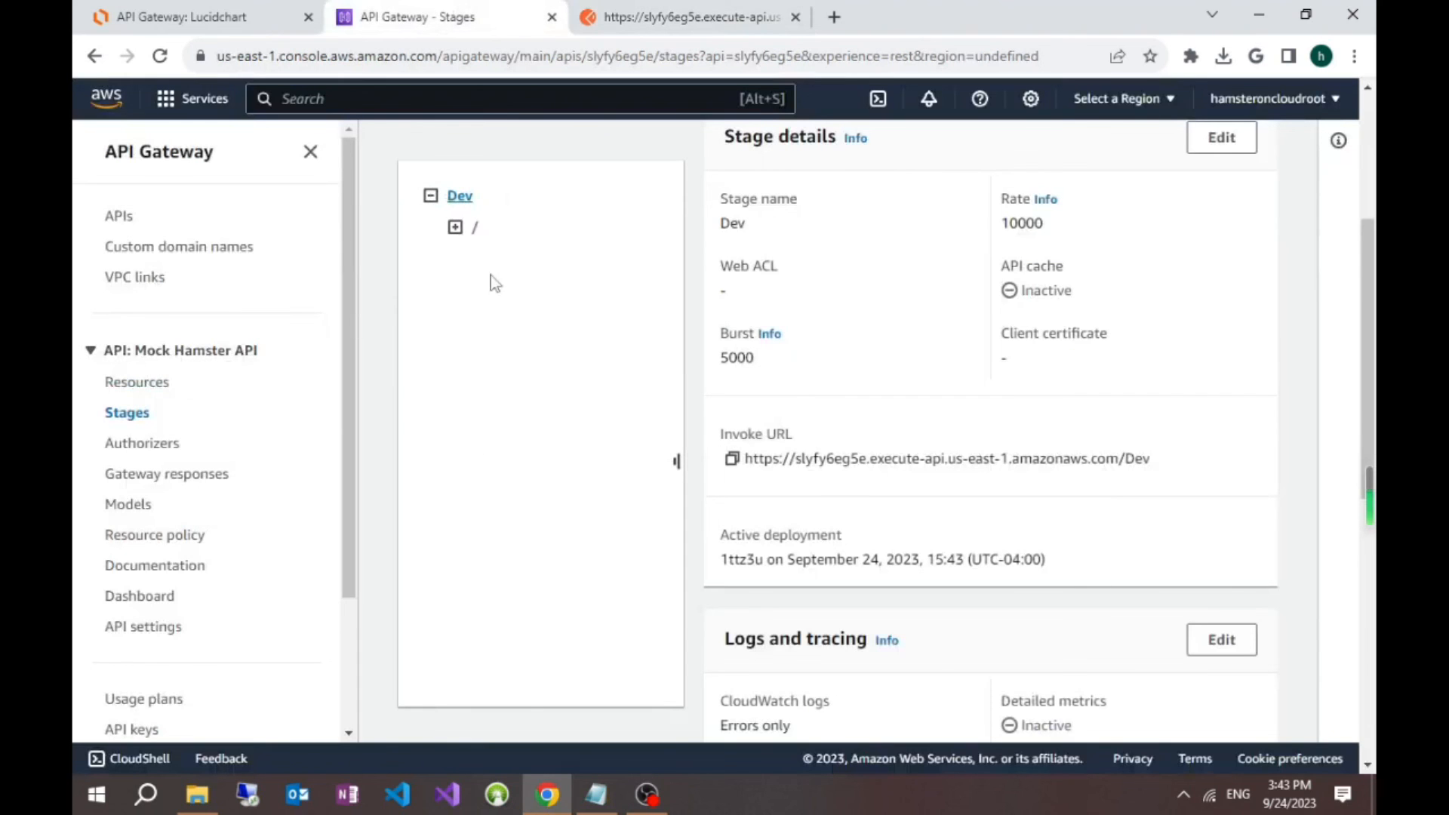
{"action": "left_click", "coordinate": [455, 228]}
{"action": "left_click", "coordinate": [690, 17]}
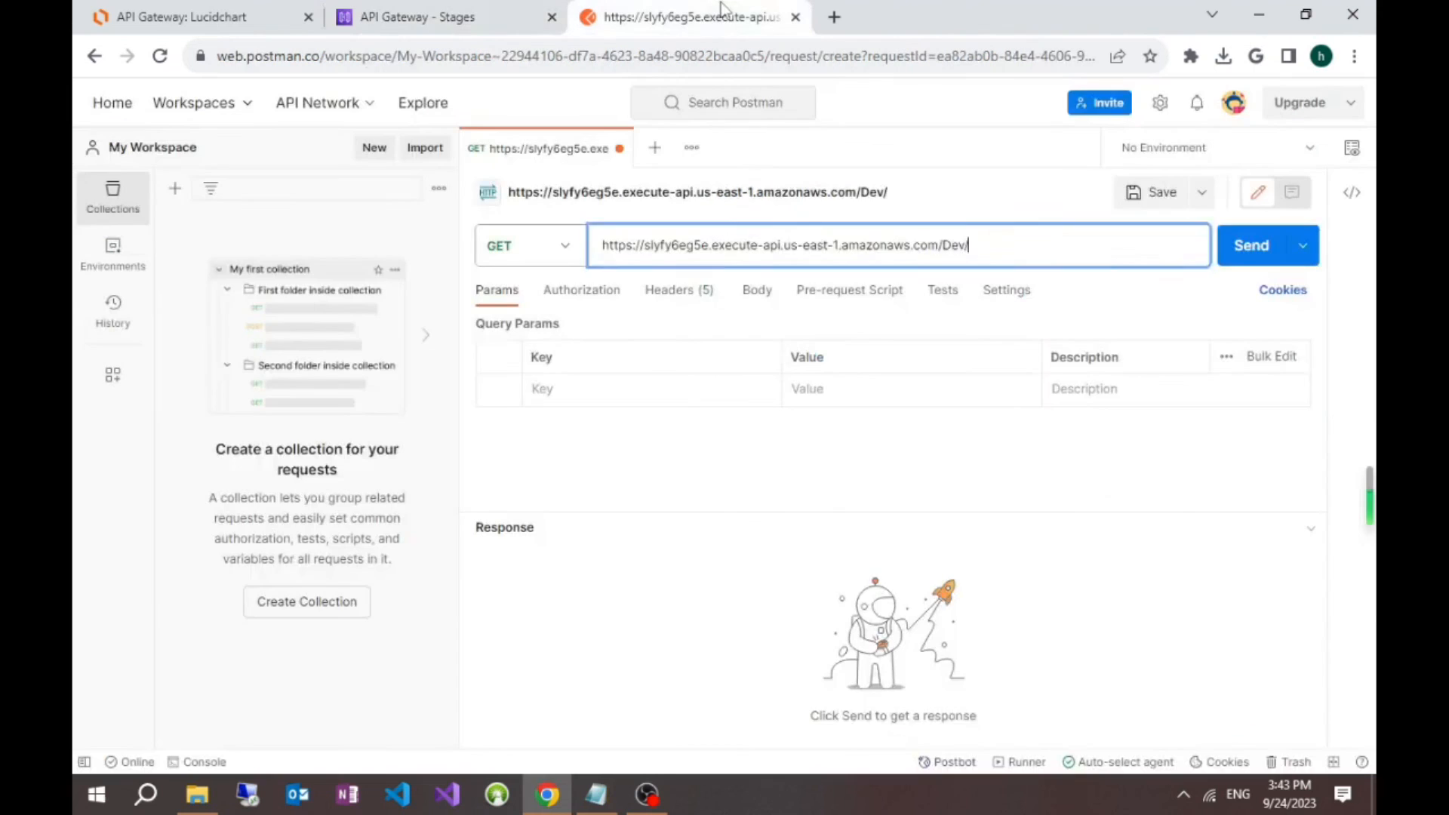
Step: Append hamster?name=hammy to the Dev stage URL and send the GET request to check its response body
{"action": "type", "text": "hamster?name"}
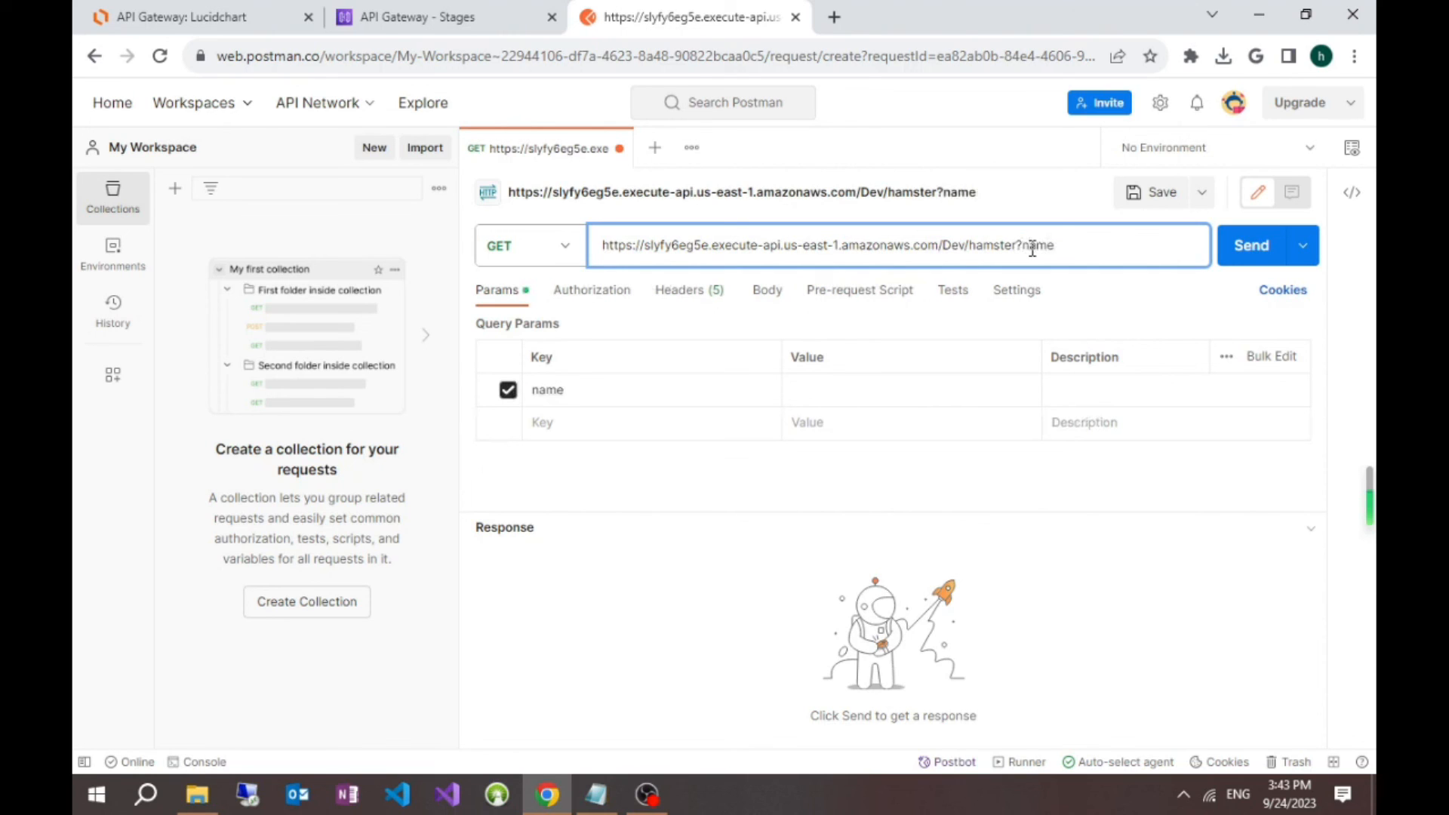
{"action": "type", "text": "=hammy"}
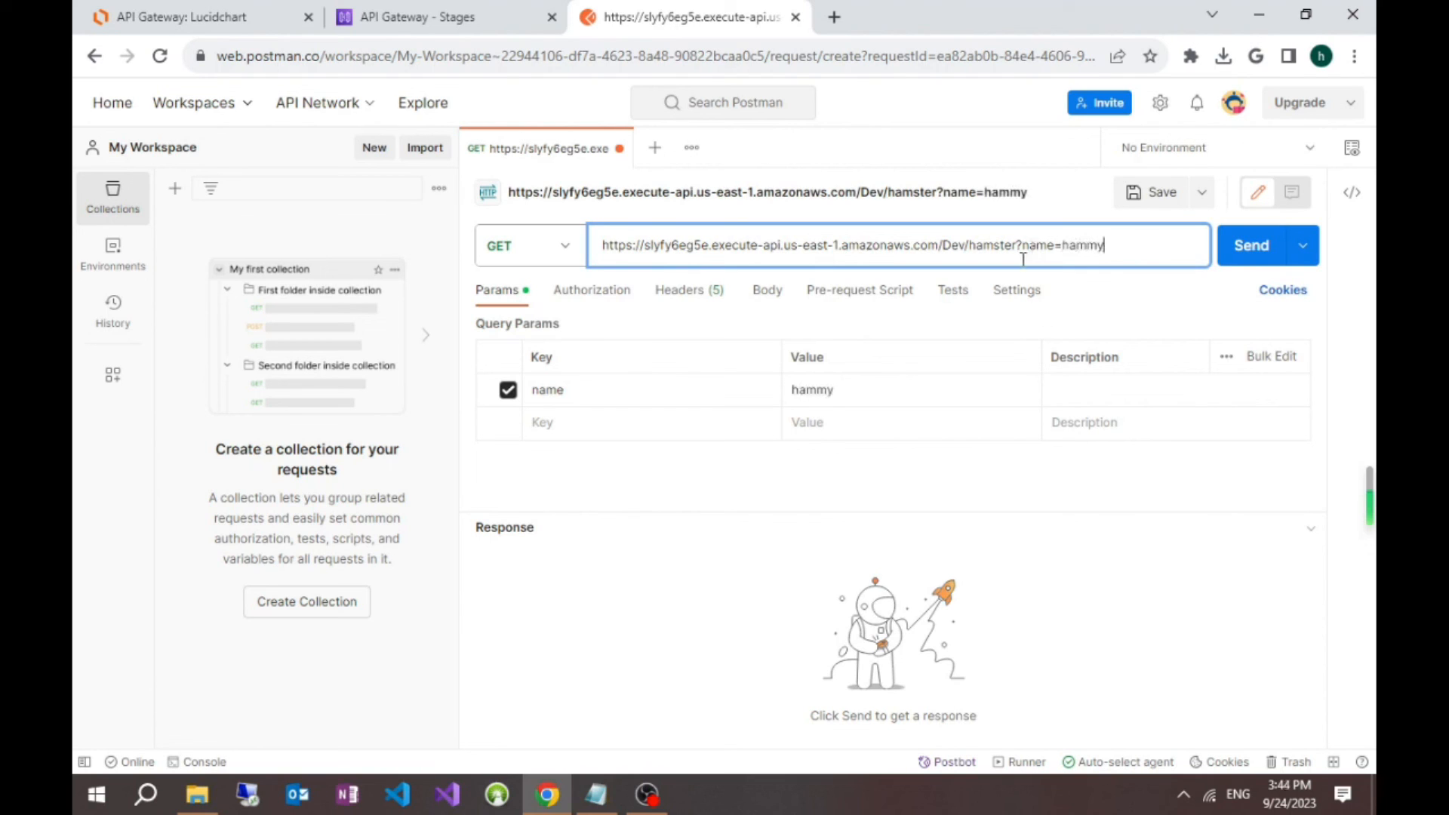
{"action": "left_click", "coordinate": [1254, 272]}
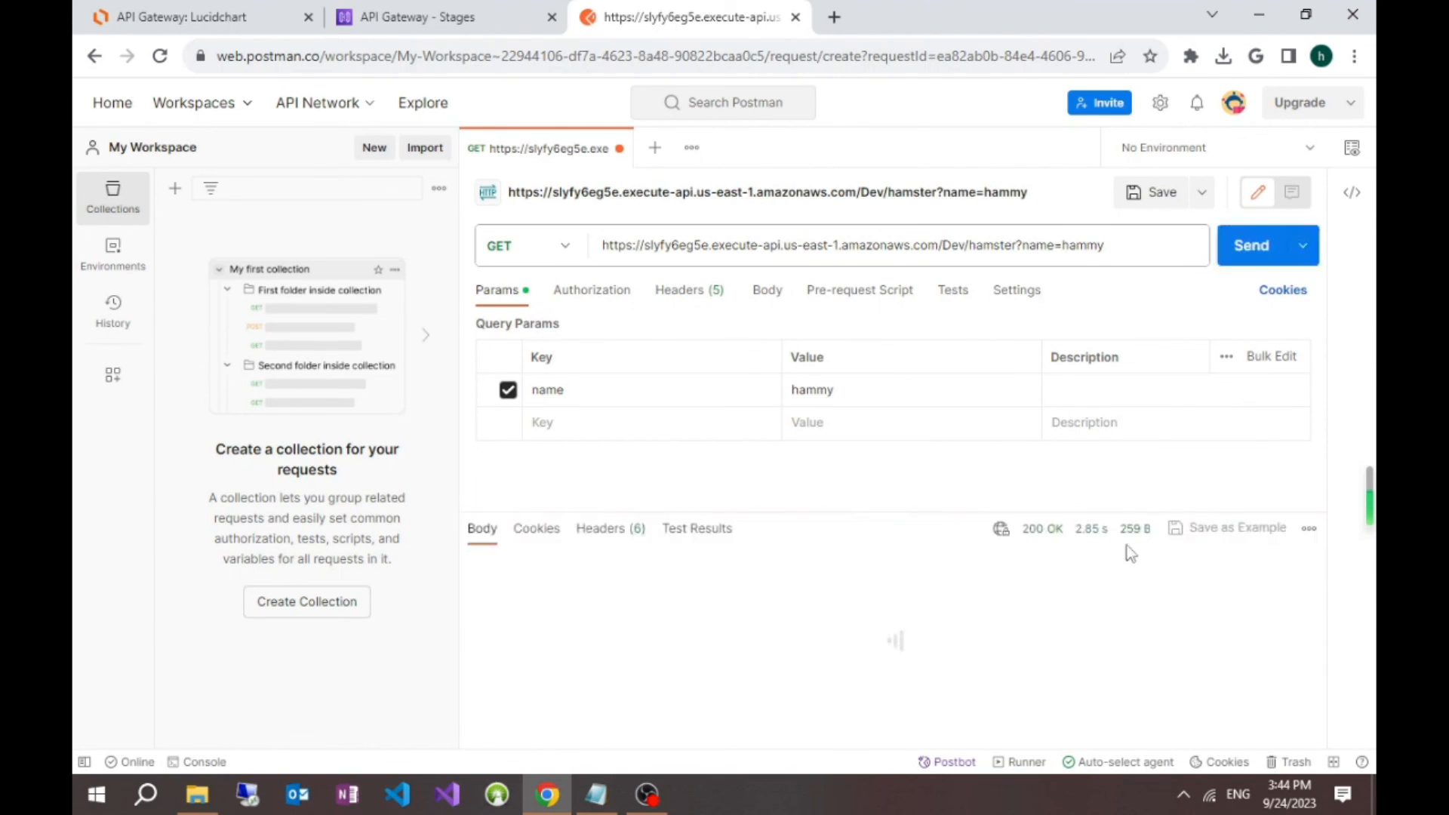
{"action": "left_click_drag", "start_coordinate": [867, 513], "coordinate": [867, 477]}
{"action": "left_click", "coordinate": [696, 650]}
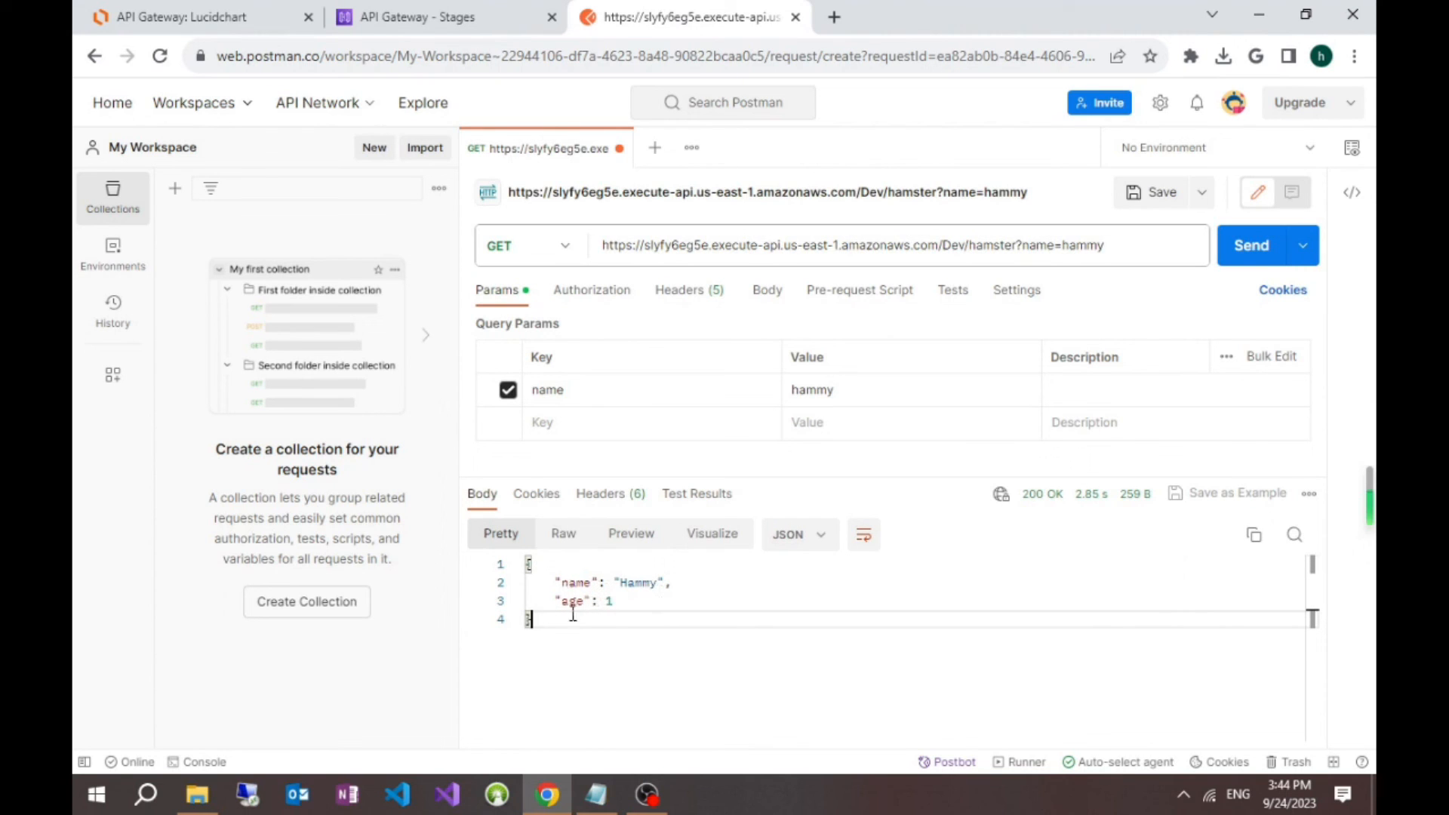
Step: Replace the name parameter's value with Tom and resend the GET request to check the response body
{"action": "double_click", "coordinate": [1094, 245]}
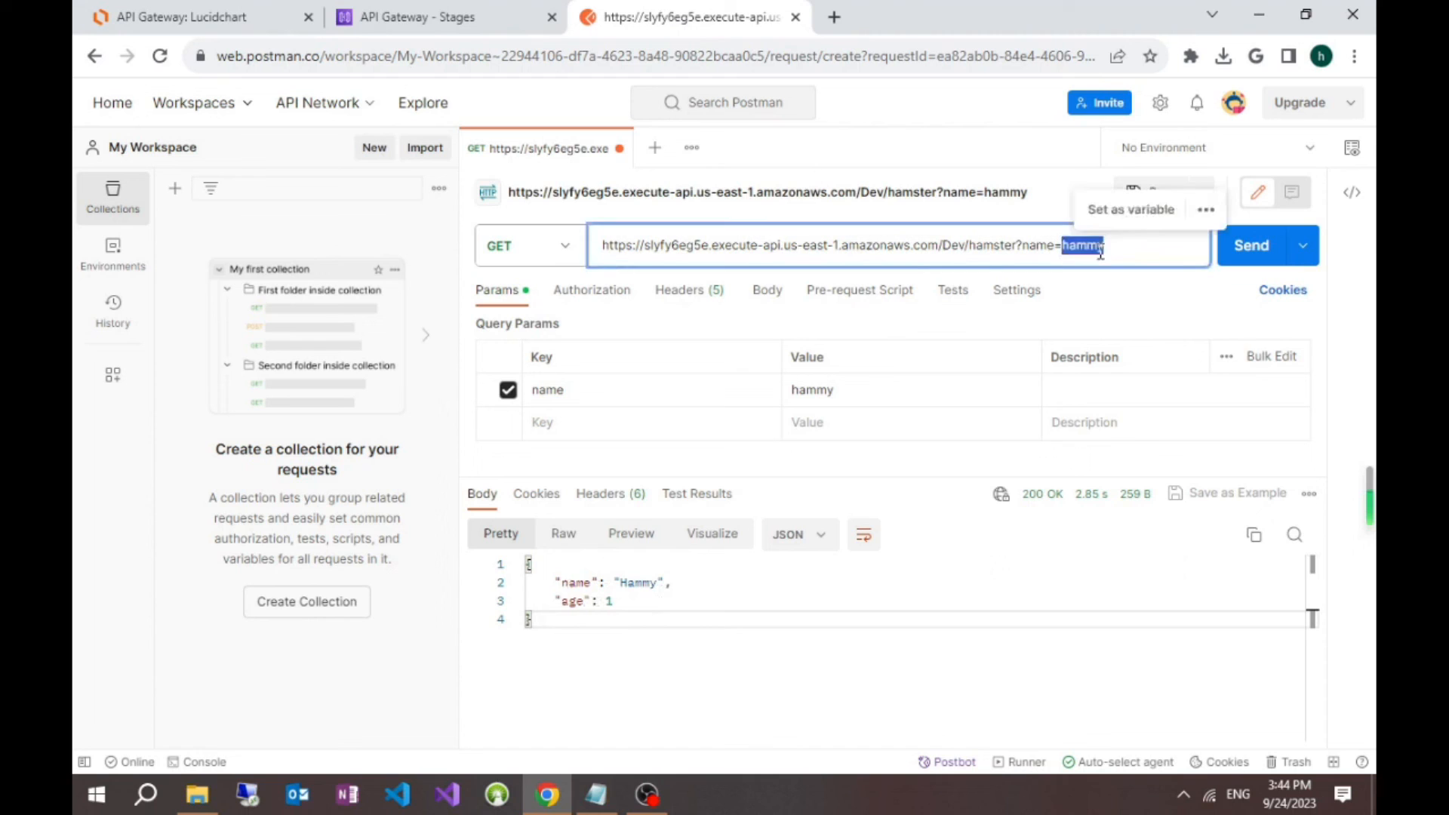
{"action": "key", "text": "BackSpace"}
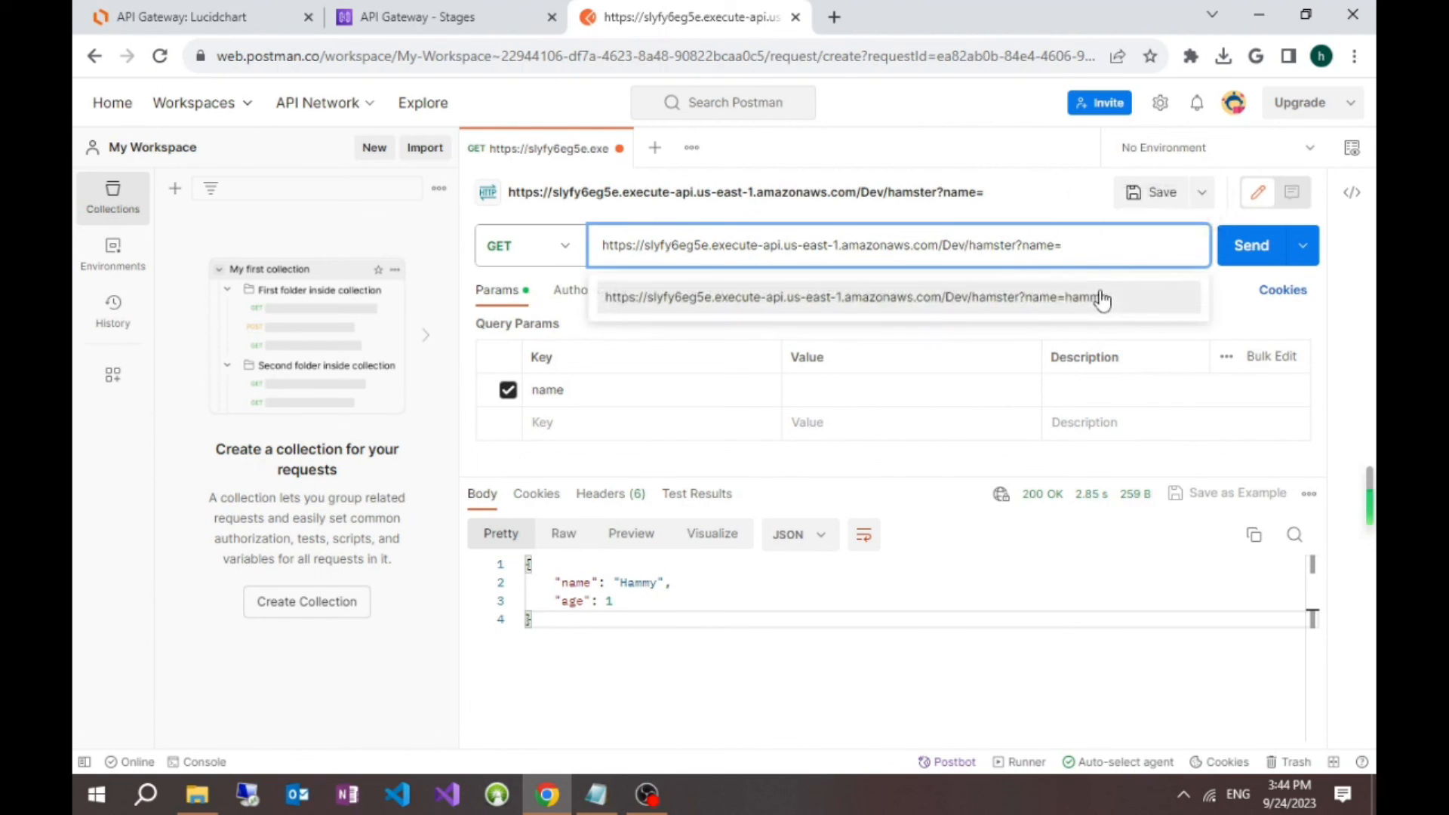
{"action": "type", "text": "Tom"}
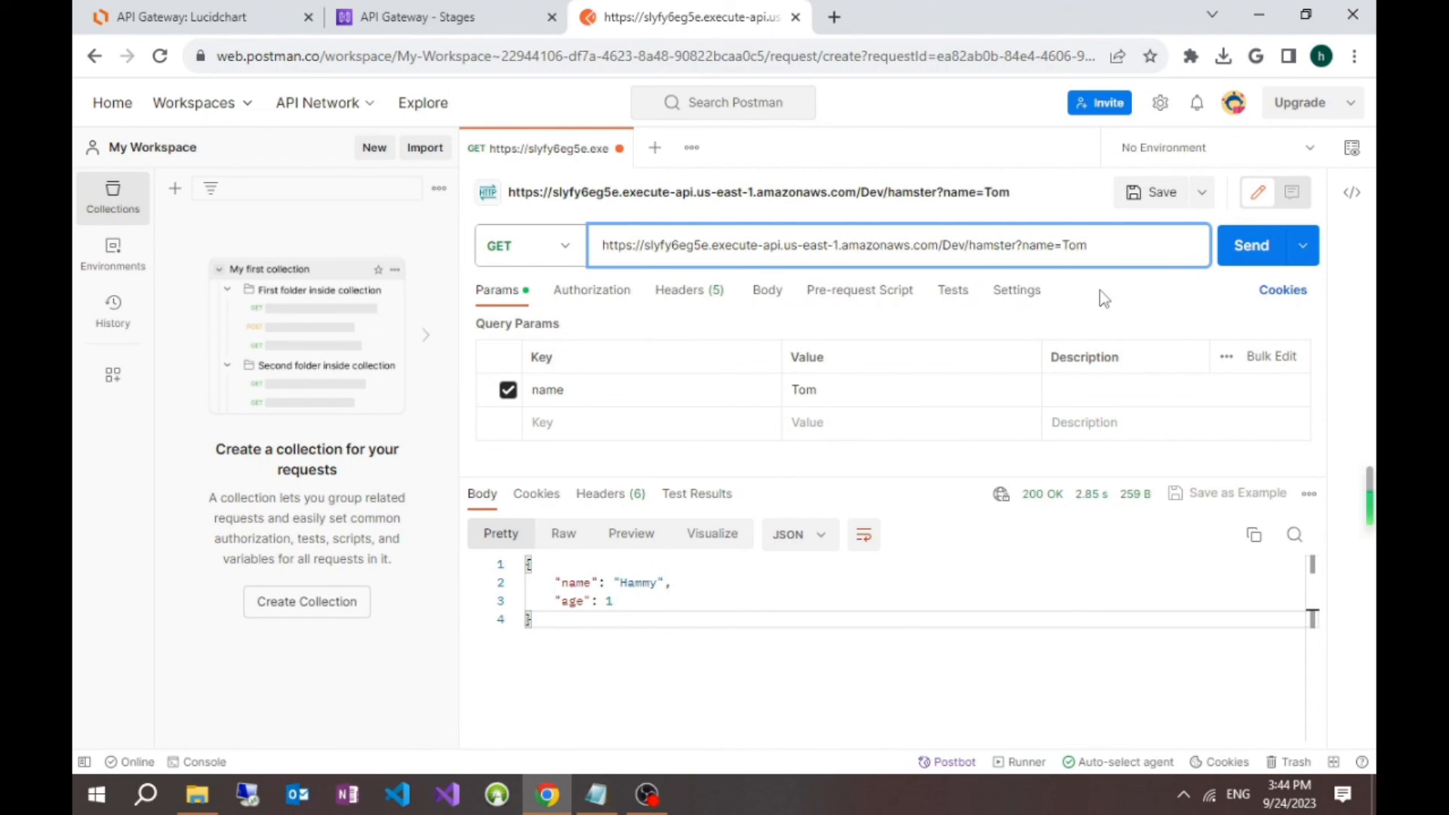
{"action": "left_click", "coordinate": [1251, 245]}
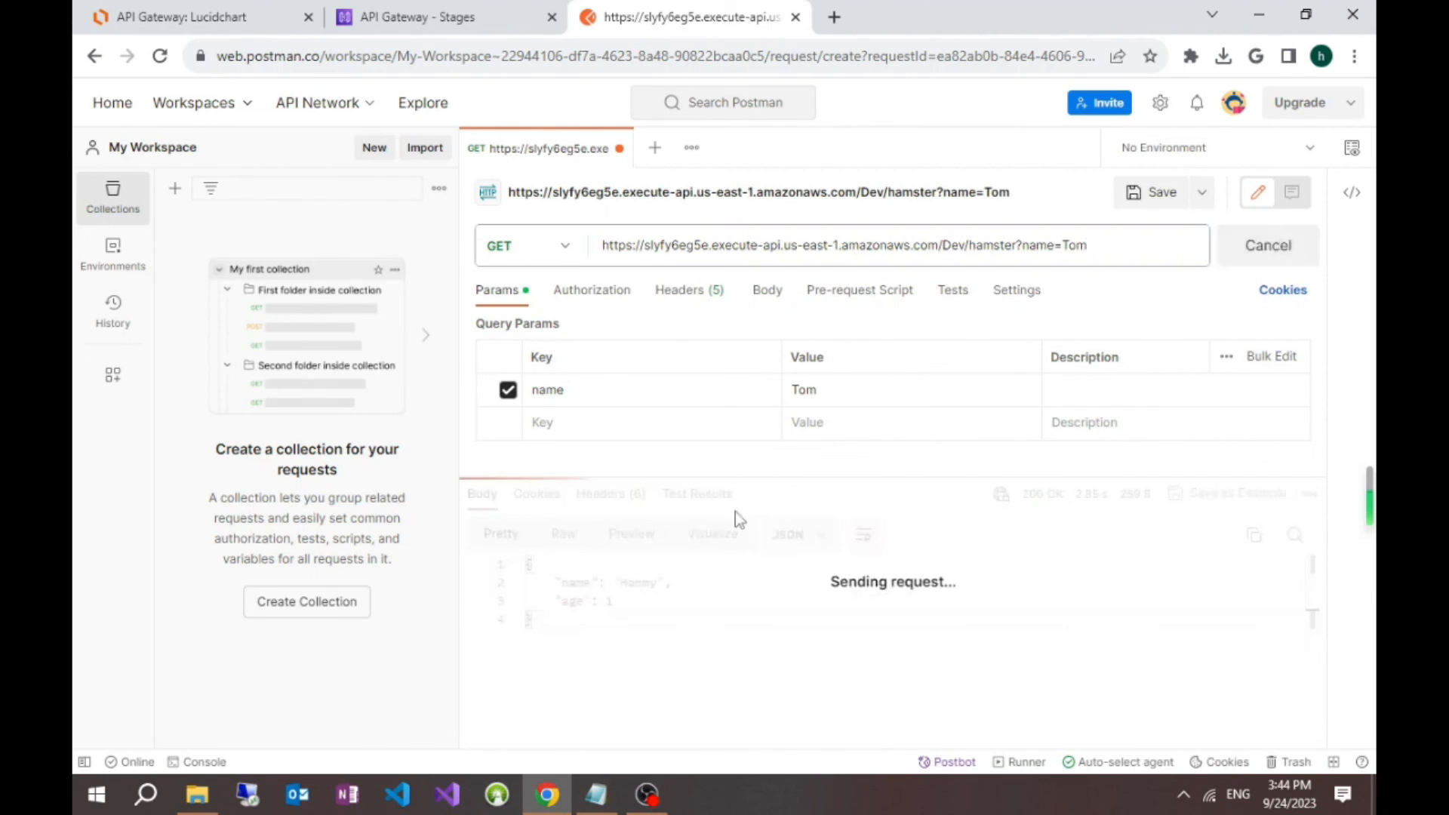
{"action": "left_click", "coordinate": [618, 581]}
{"action": "left_click_drag", "start_coordinate": [620, 583], "coordinate": [688, 602]}
{"action": "left_click", "coordinate": [688, 602]}
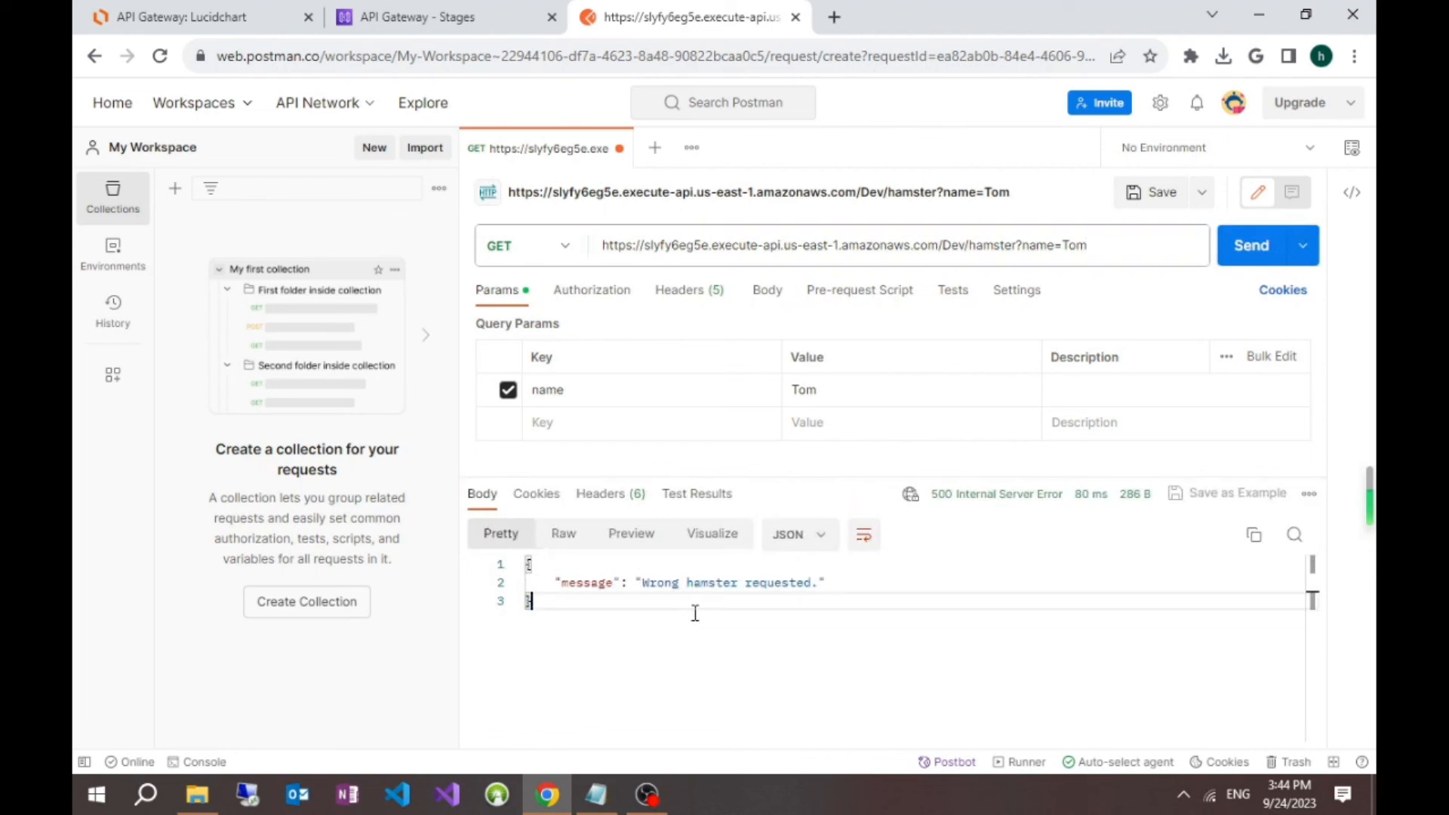